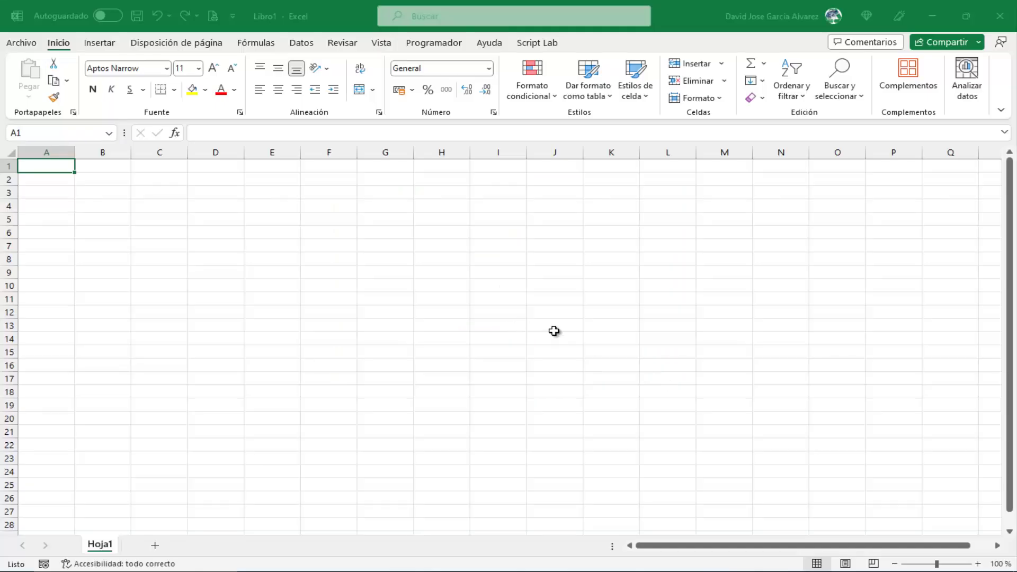
Enter the text Find in cell G10.
click(324, 285)
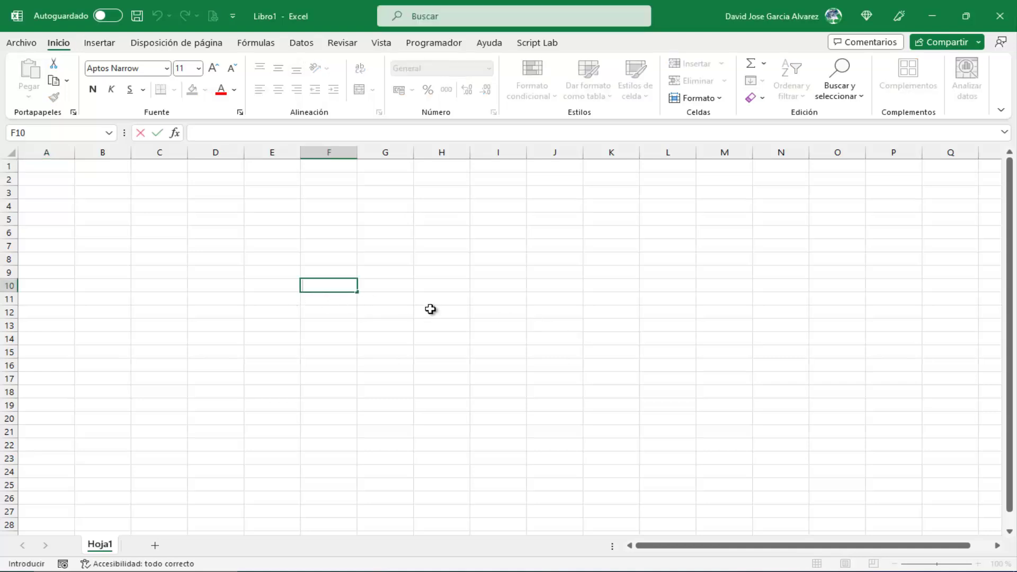
key(Escape)
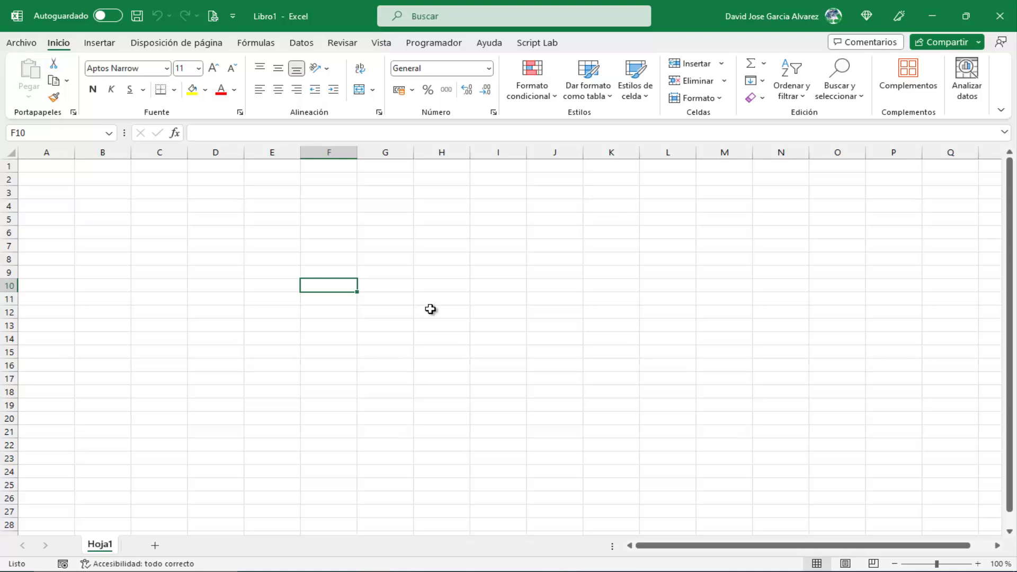
click(437, 309)
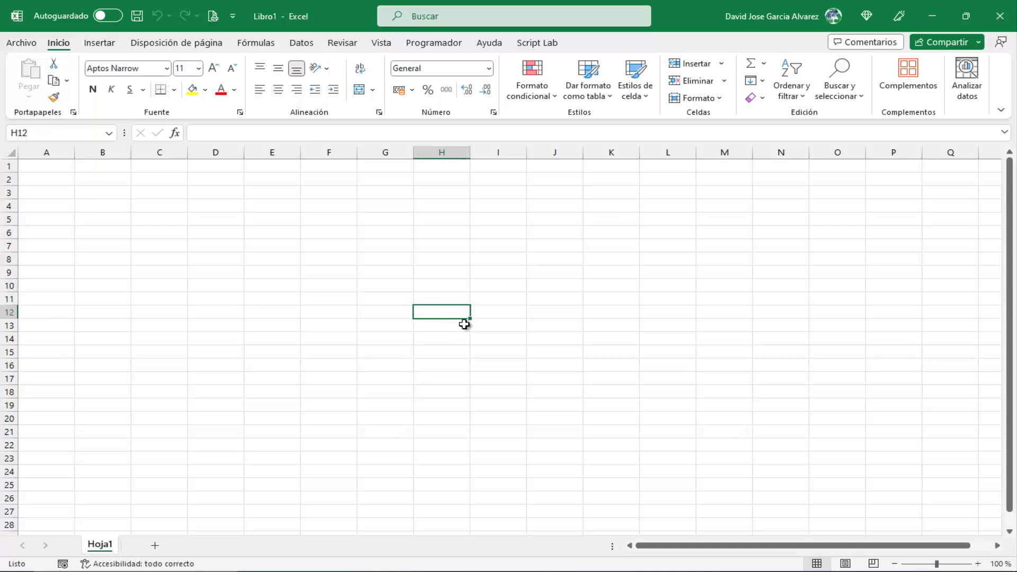
click(392, 284)
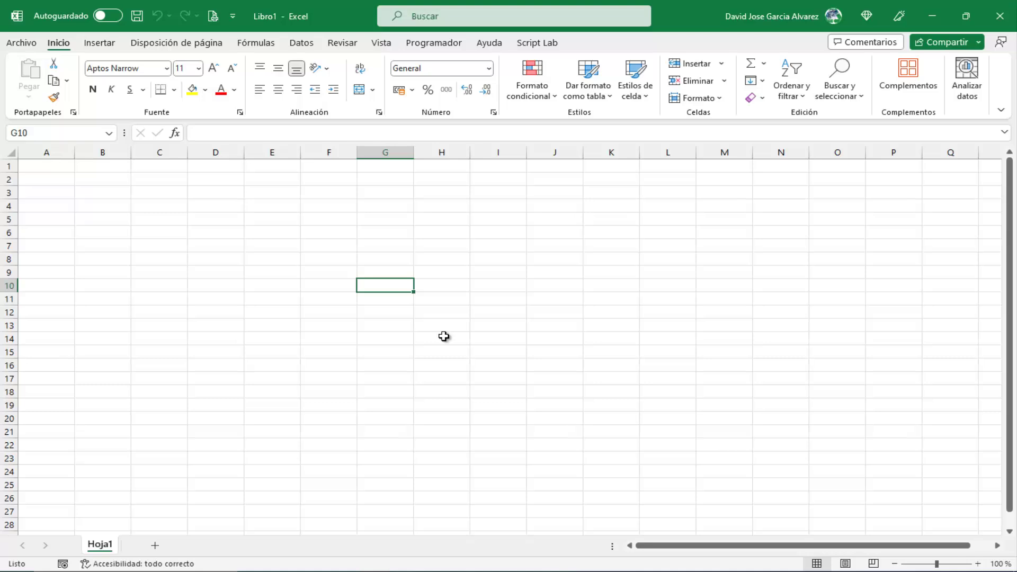
text(Fi)
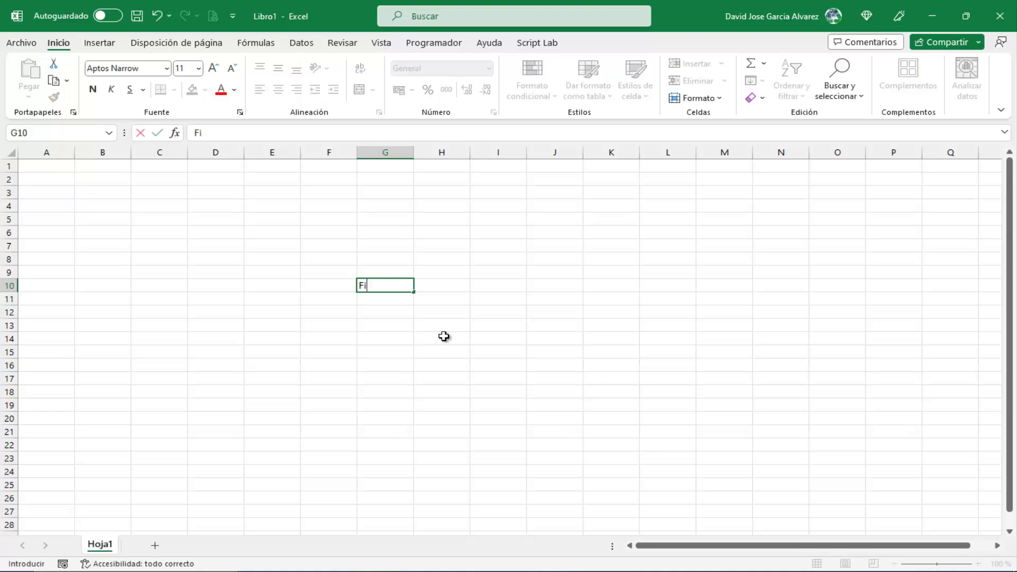
text(nd()
key(Return)
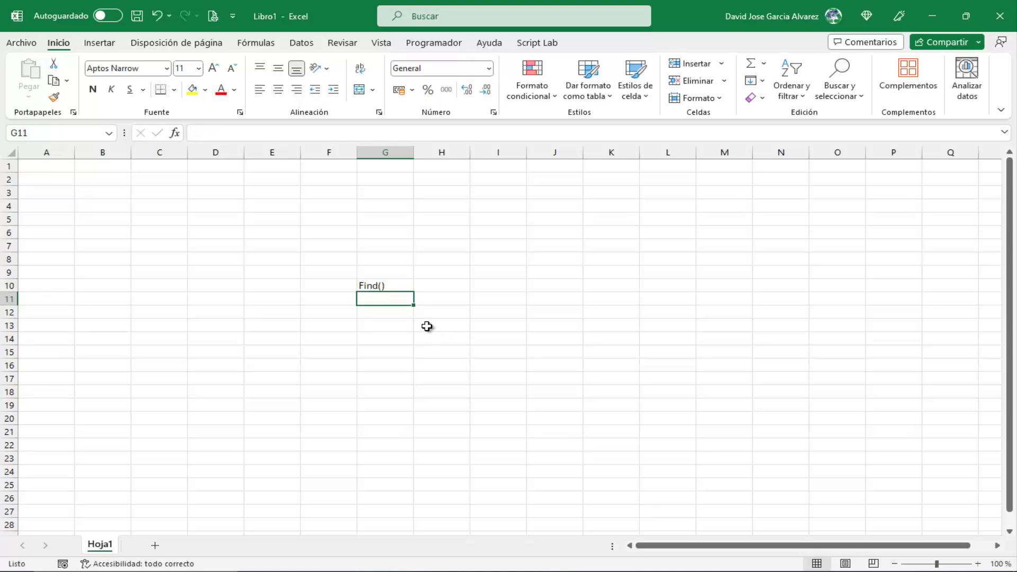
Enlarge the Find text in G10, then undo the size changes and the entry.
click(390, 284)
click(214, 68)
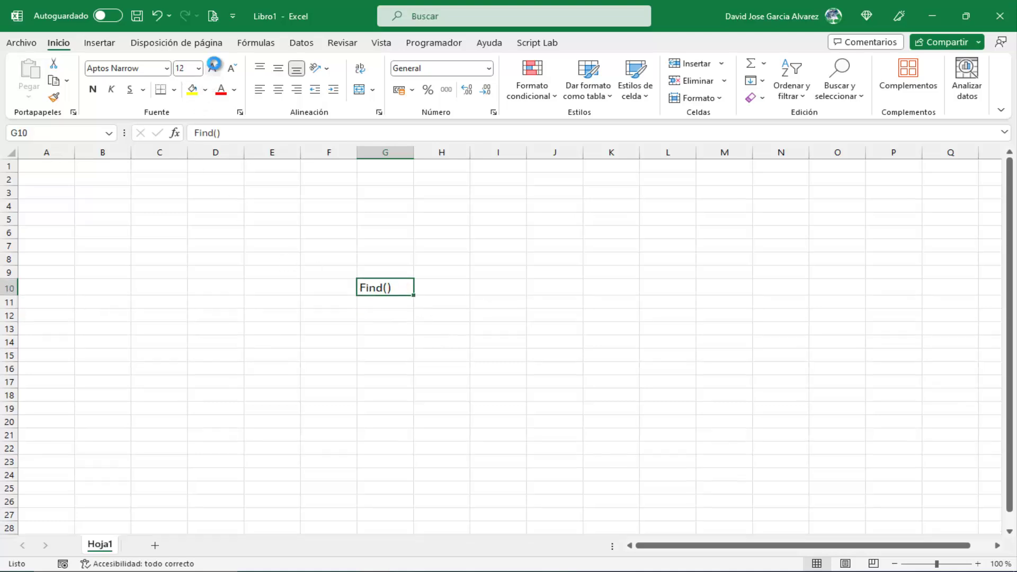
click(214, 68)
click(214, 67)
click(214, 68)
click(214, 68)
double_click(214, 68)
double_click(214, 68)
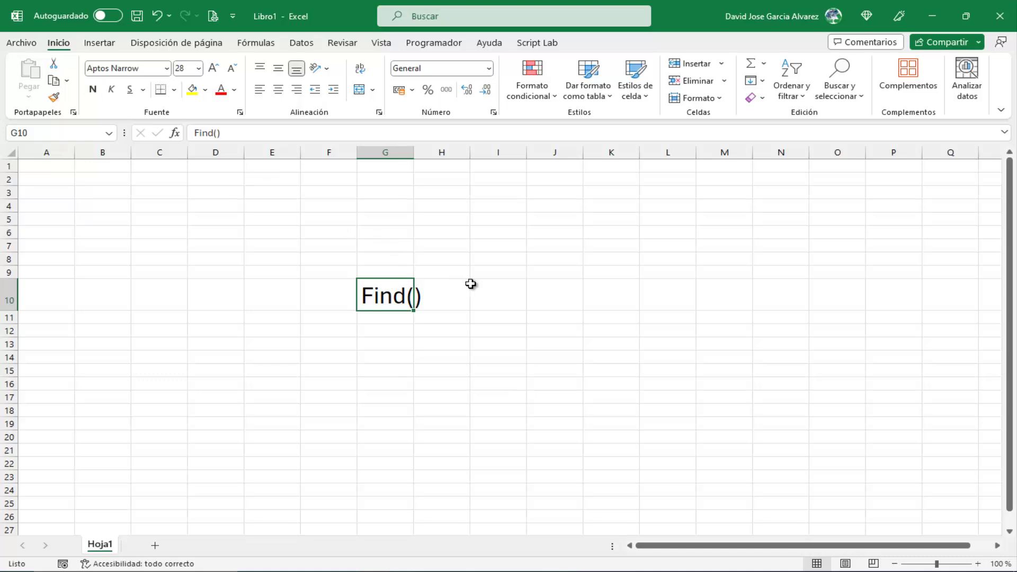
key(ctrl+less)
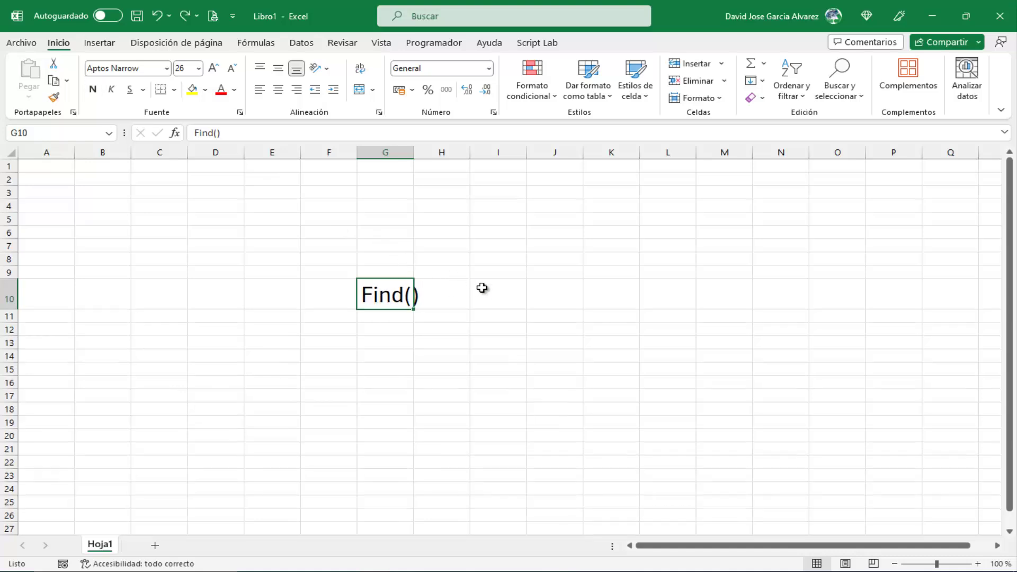
key(ctrl+less)
key(ctrl+less)
key(ctrl+z)
key(ctrl+z)
key(ctrl+z)
key(ctrl+z)
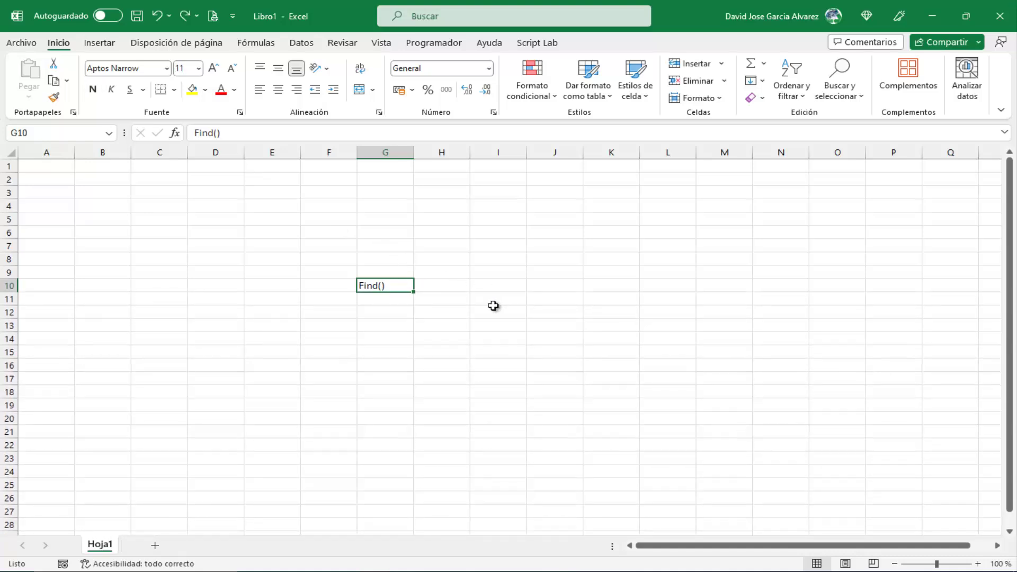
key(ctrl+z)
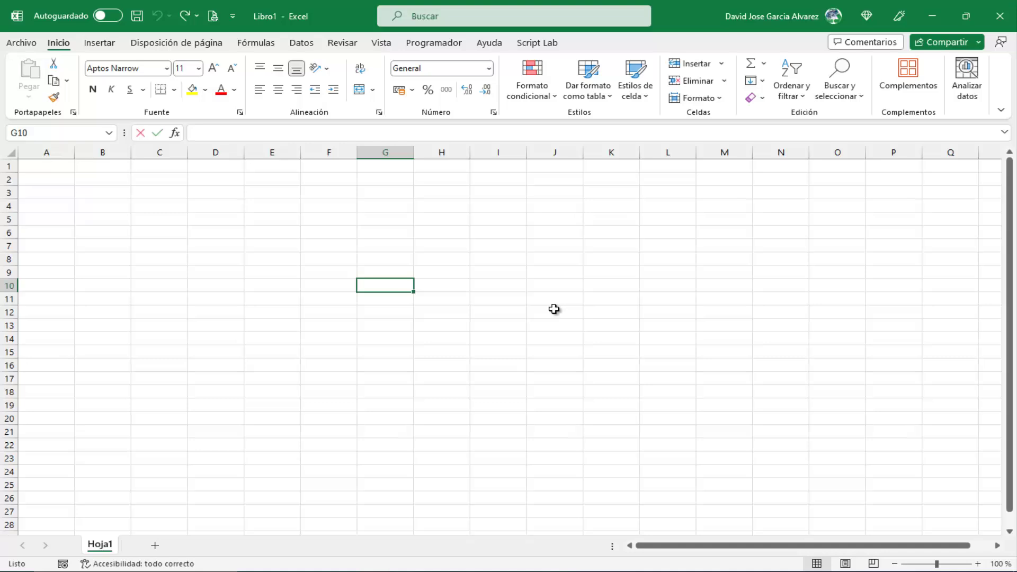
Try a =bus formula in G10, then clear the resulting #¿NOMBRE? error.
text(=bus)
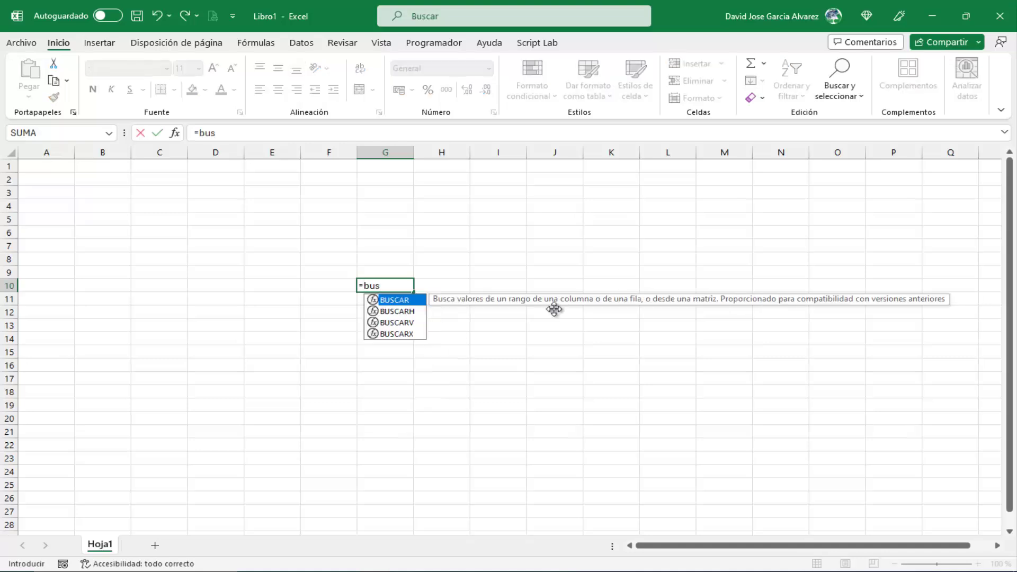
key(Down)
key(Down)
key(Escape)
key(Tab)
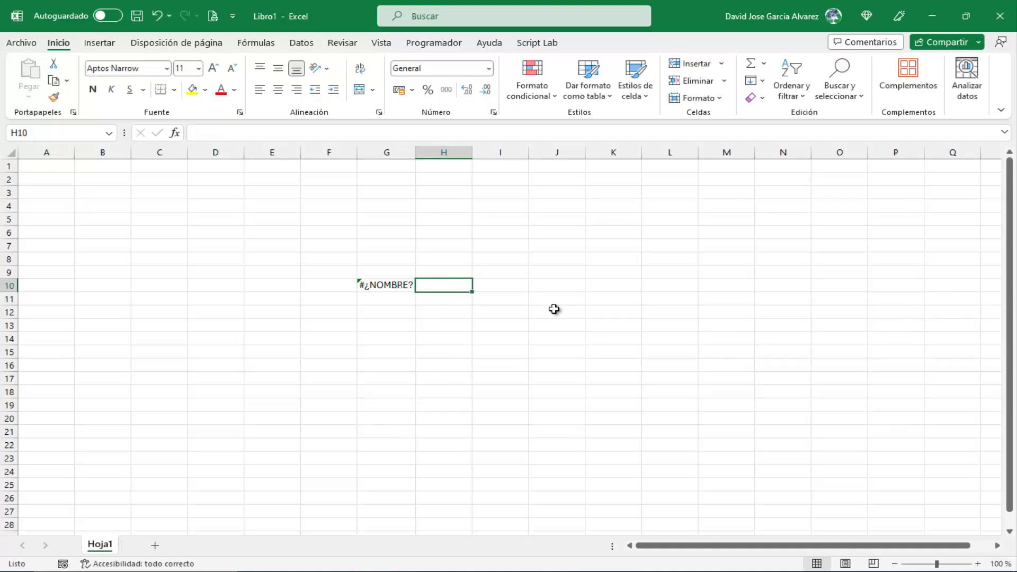
key(Left)
key(Delete)
key(Right)
key(Right)
Enter the Codigo and Detalle headers and the first row a1 / aaaaaa.
text(Coduig)
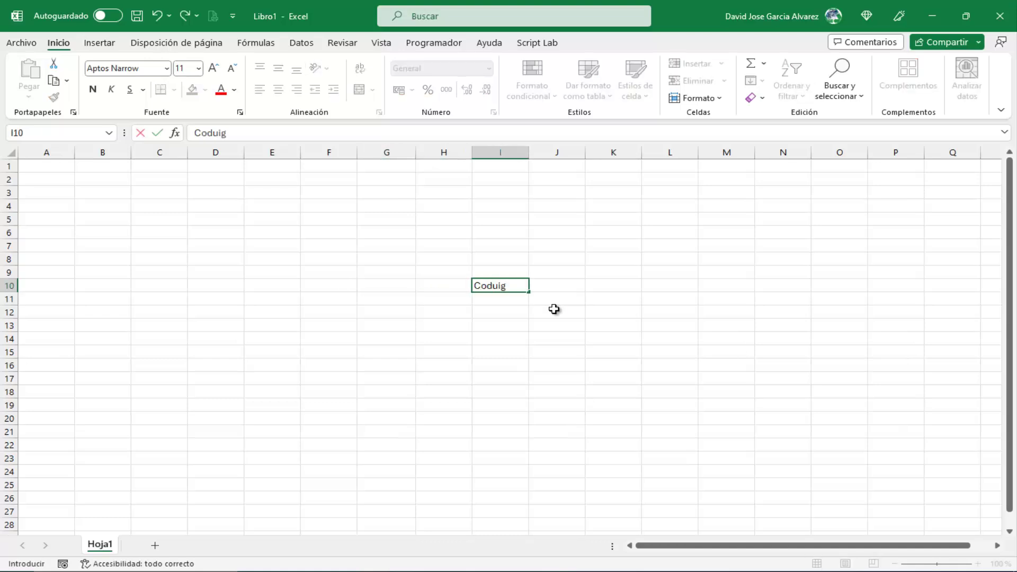
key(BackSpace)
key(BackSpace)
key(BackSpace)
text(igo)
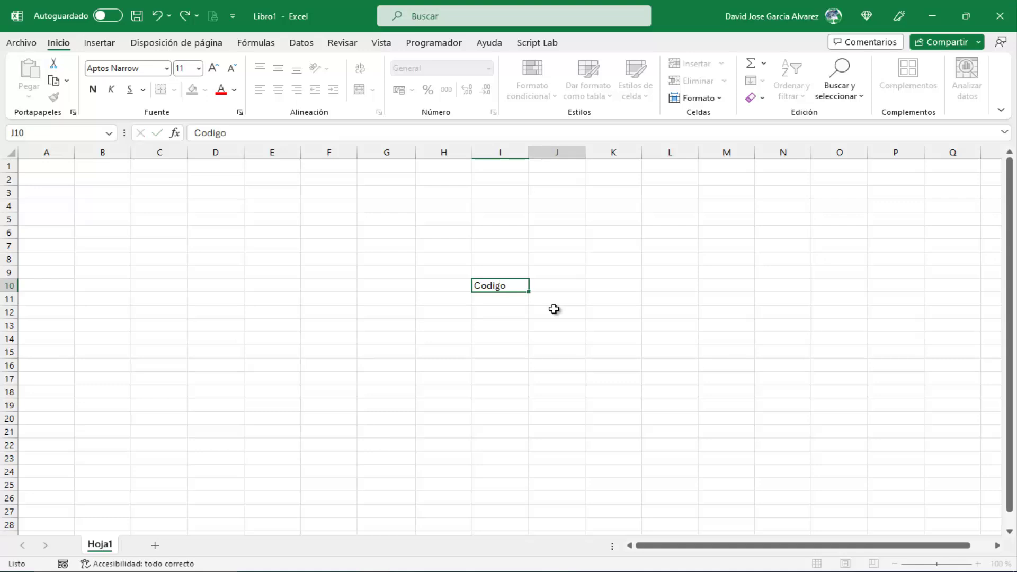
key(Right)
text(Deta)
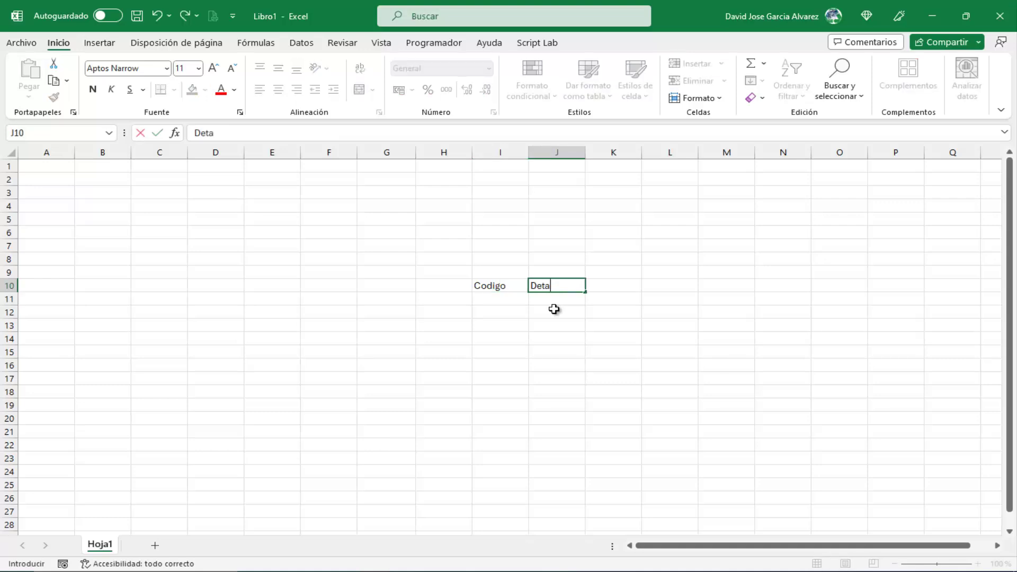
text(lle)
key(Return)
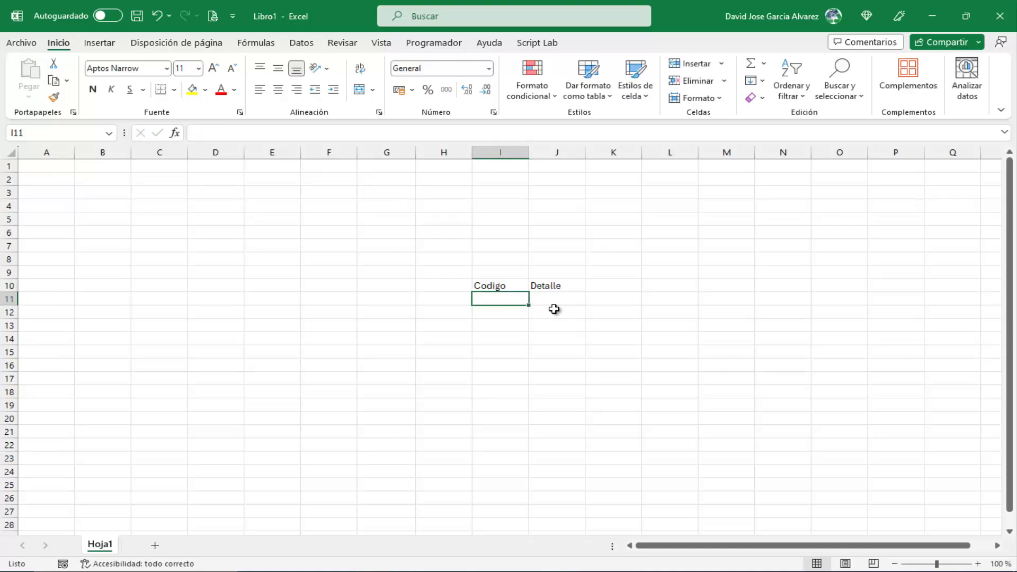
text(a1)
key(Tab)
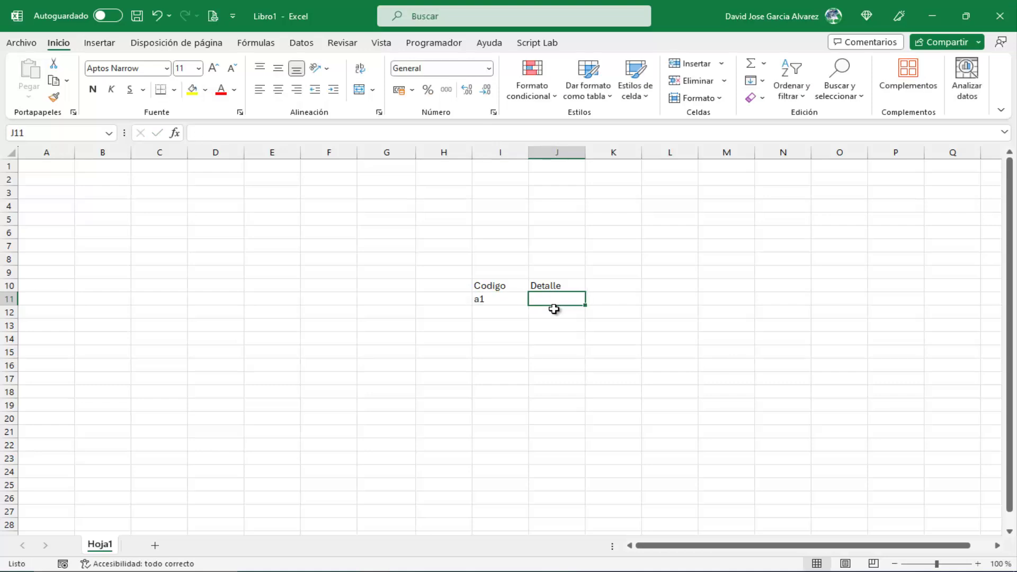
text(CCCC)
key(BackSpace)
key(BackSpace)
key(BackSpace)
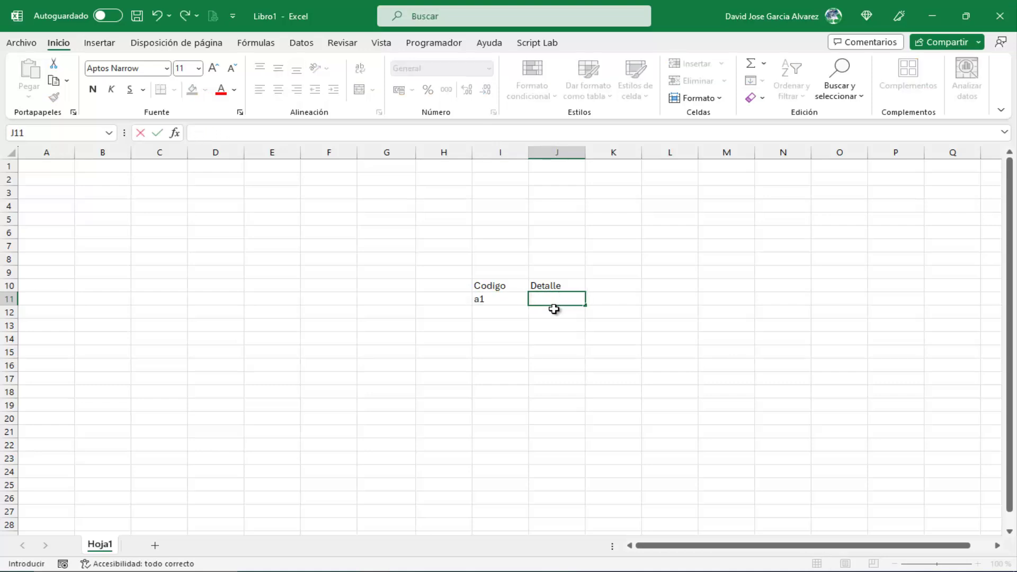
text(aaaaaa)
key(Return)
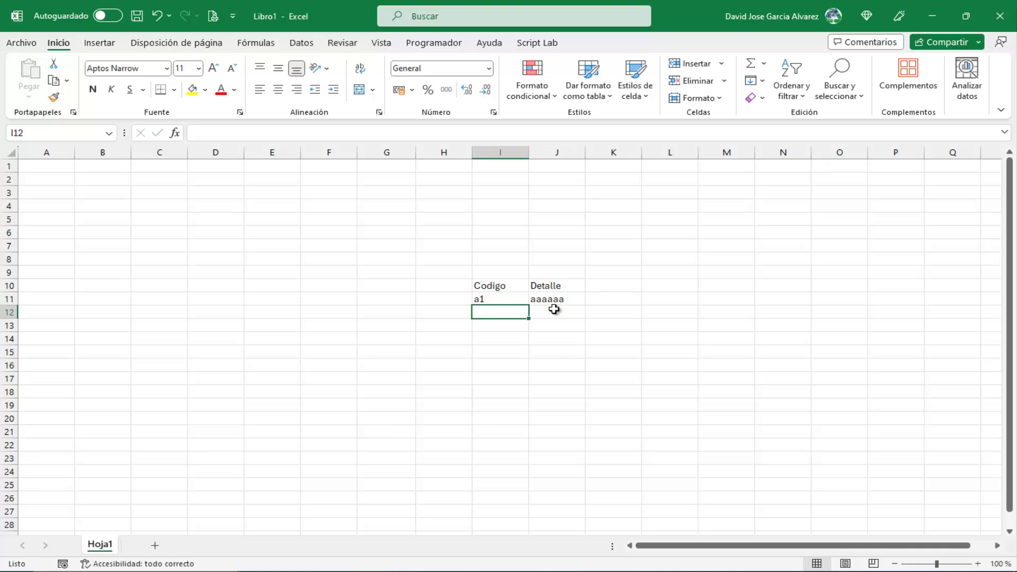
Add the rows b1 / bbbbbb and c1 / ccccccc below the headers.
text(b)
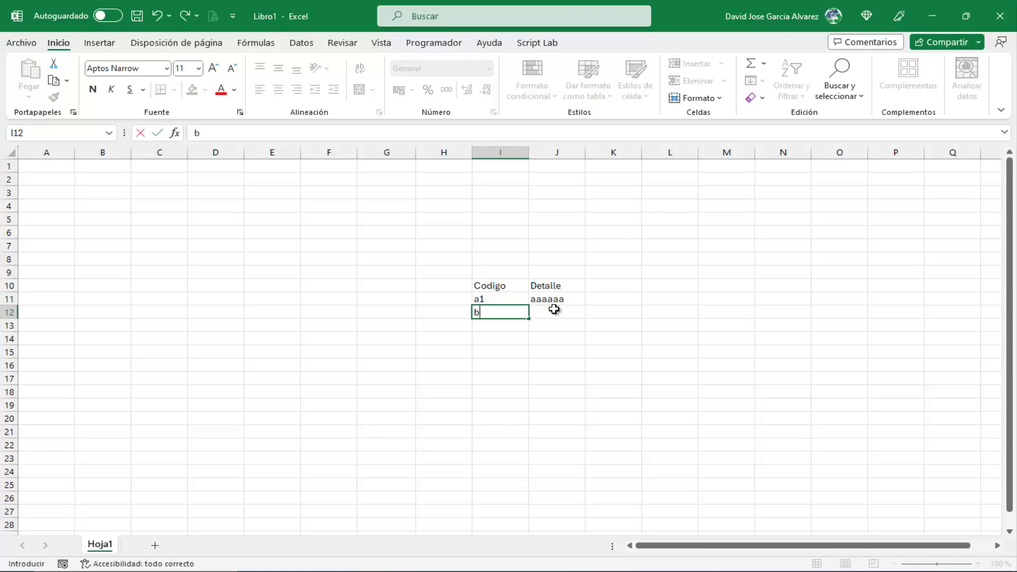
text(1)
key(Tab)
text(bbb)
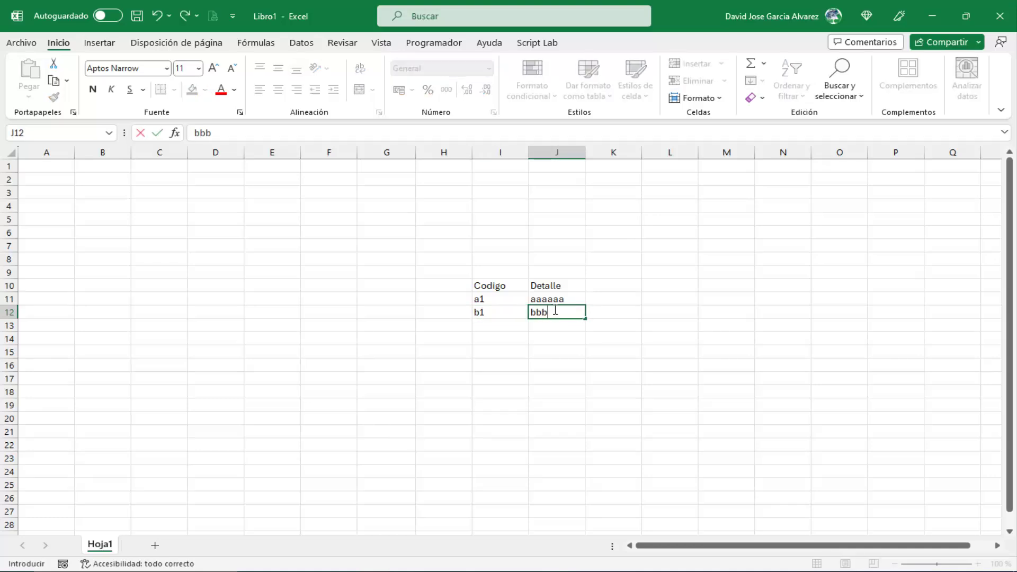
text(bbb)
key(Return)
text(c)
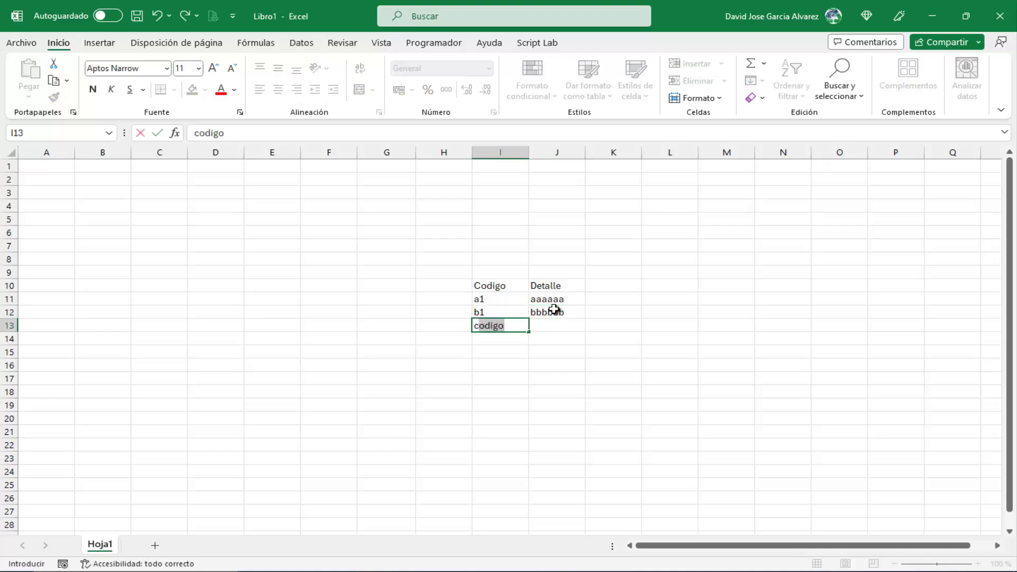
text(1)
key(Tab)
text(cccc)
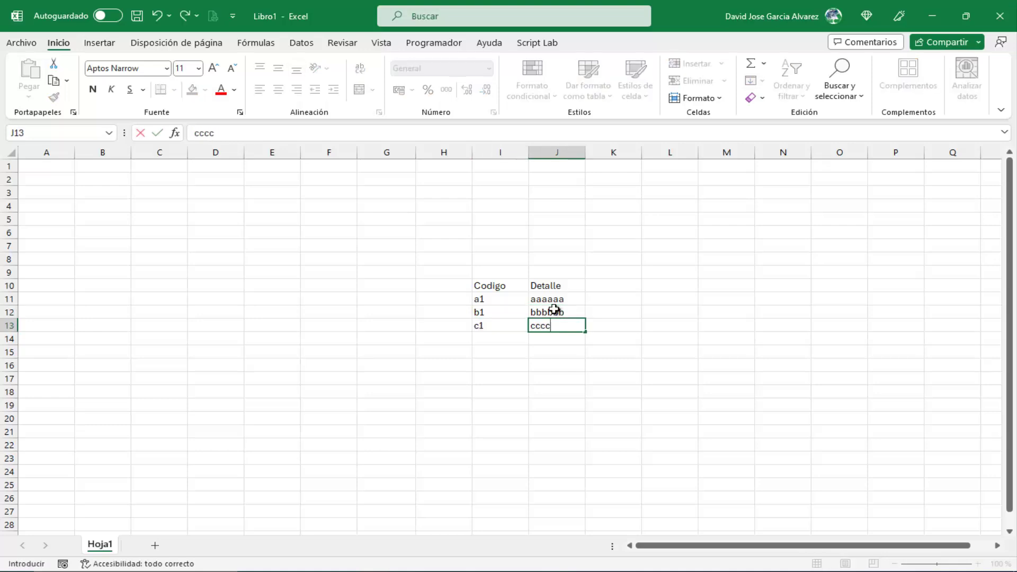
text(ccc)
key(Return)
key(Up)
key(Up)
key(Up)
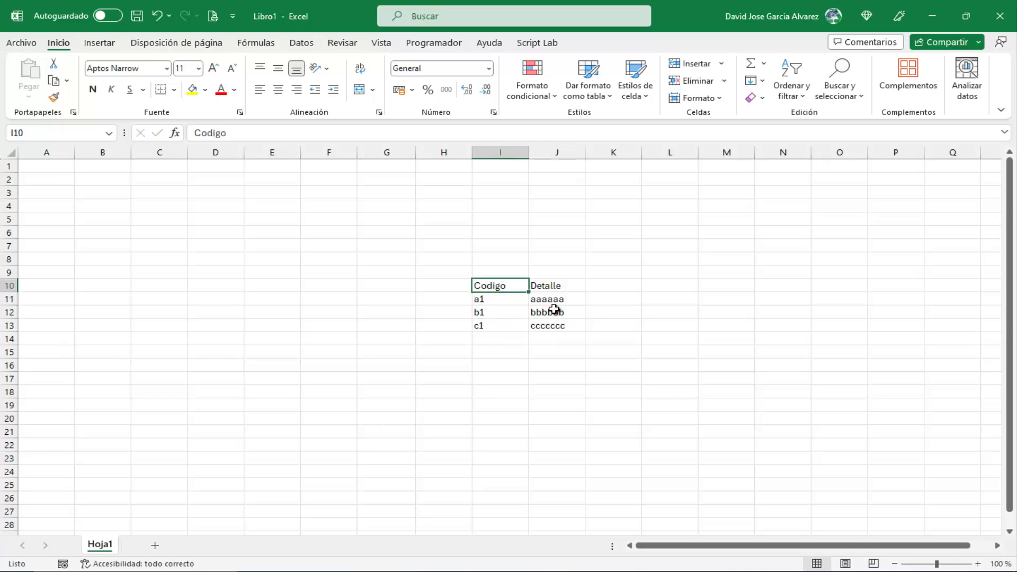
key(Up)
key(Left)
key(Left)
key(Left)
key(Left)
key(Left)
key(Right)
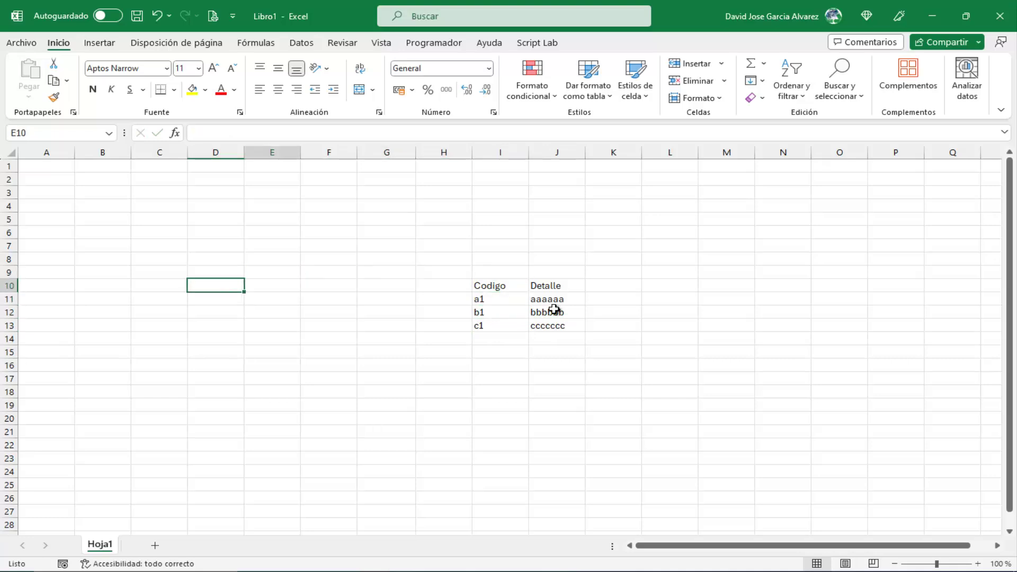
text(Cri)
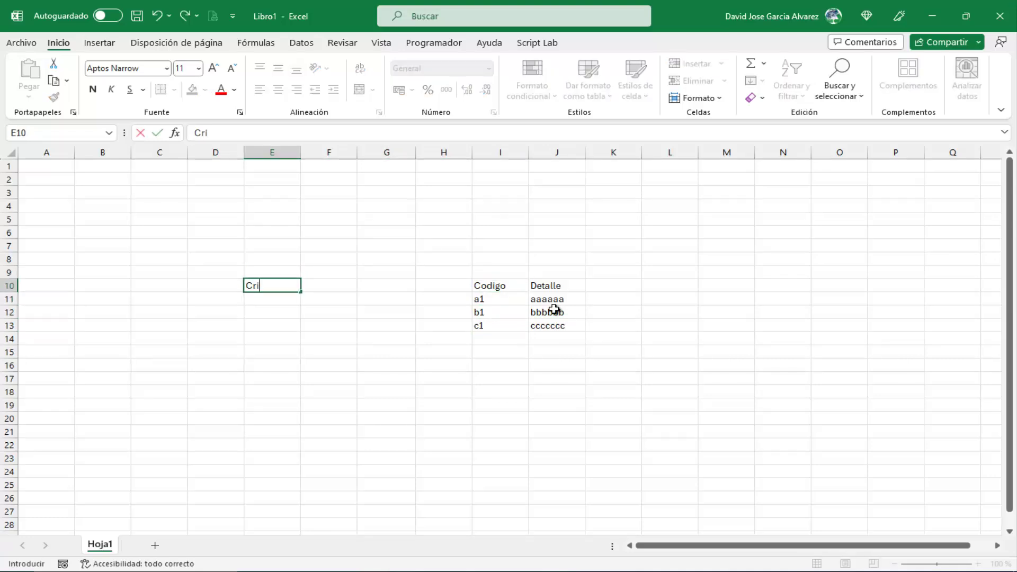
text(terio)
key(Tab)
text(D)
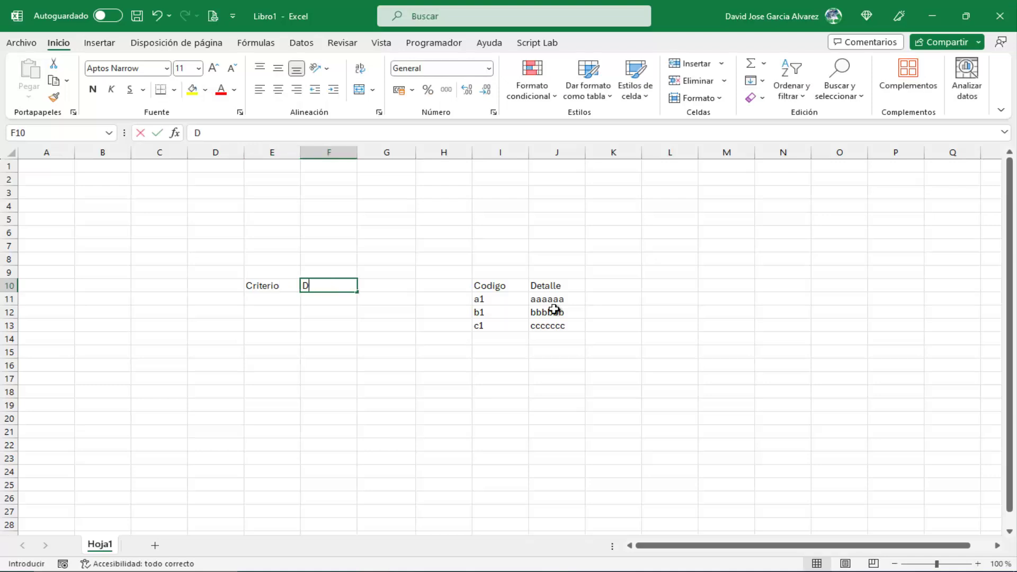
text(etalle)
key(BackSpace)
key(BackSpace)
key(BackSpace)
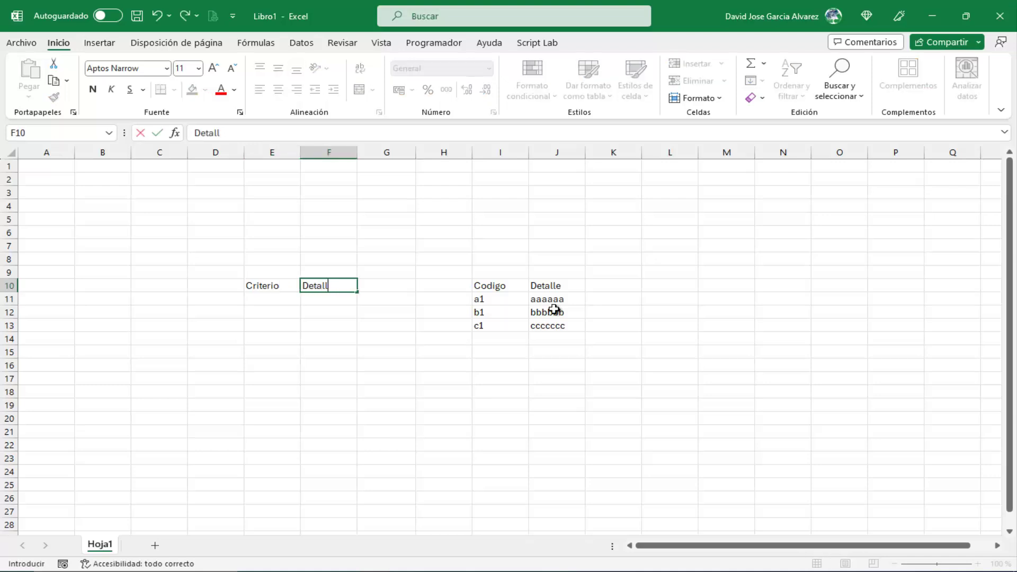
key(Return)
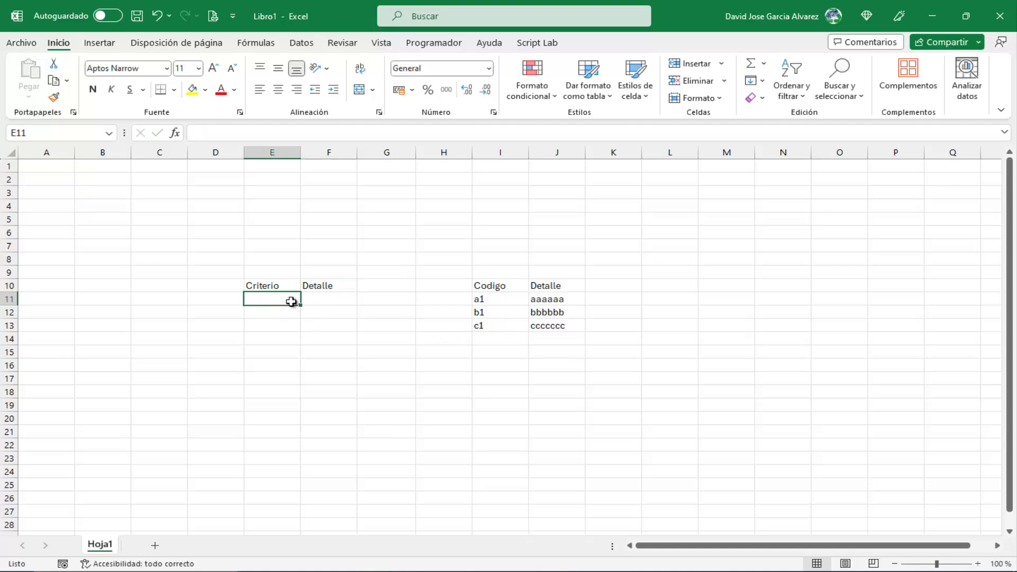
click(194, 96)
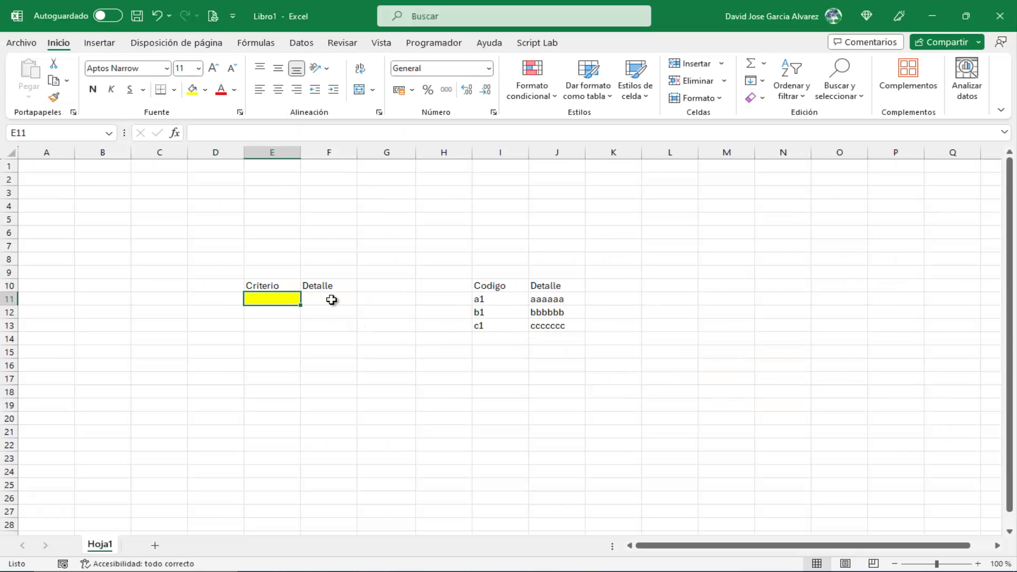
click(332, 300)
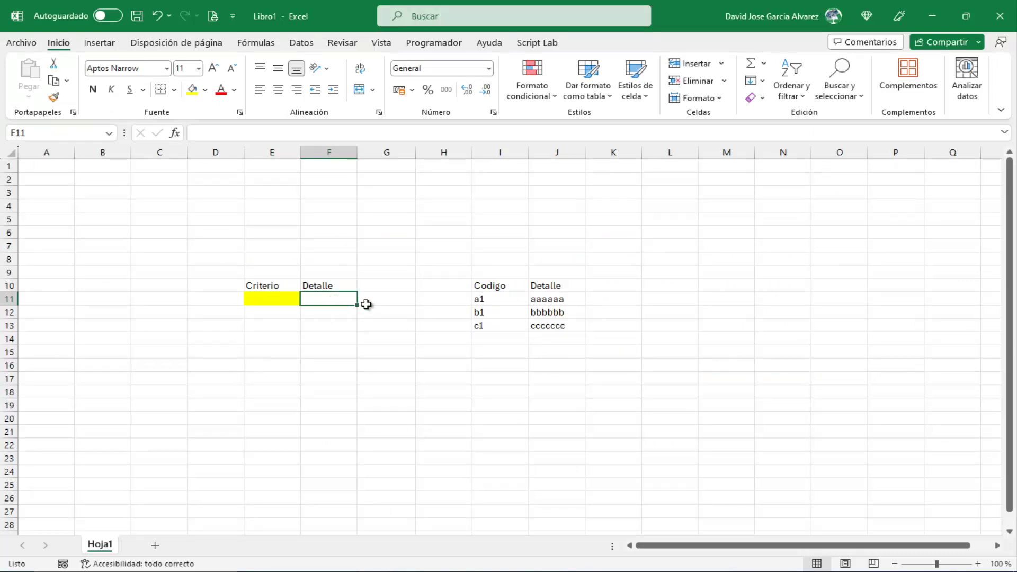
Begin the formula =BUSCARV( in cell F11 using autocomplete.
text(=bu)
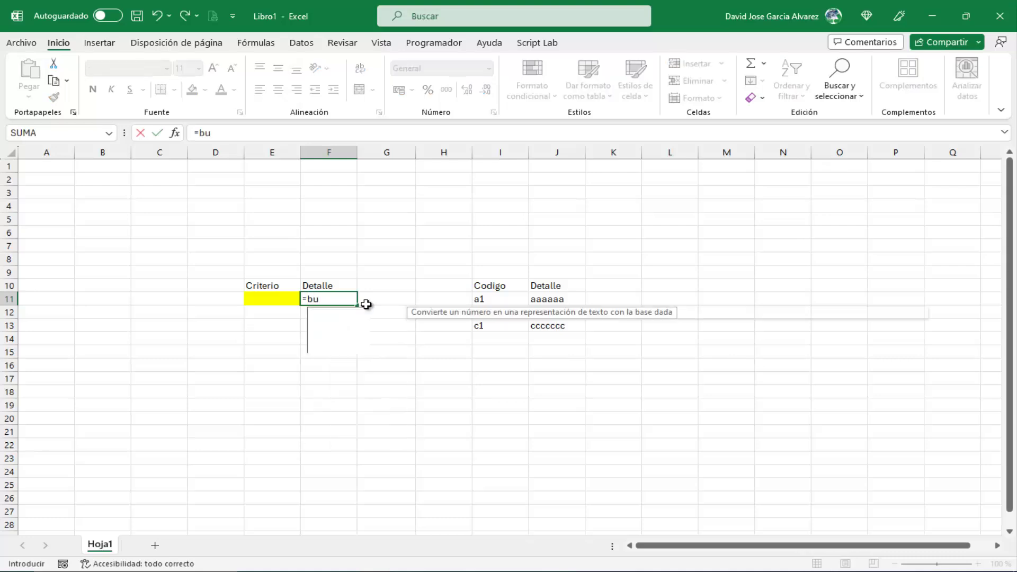
text(s)
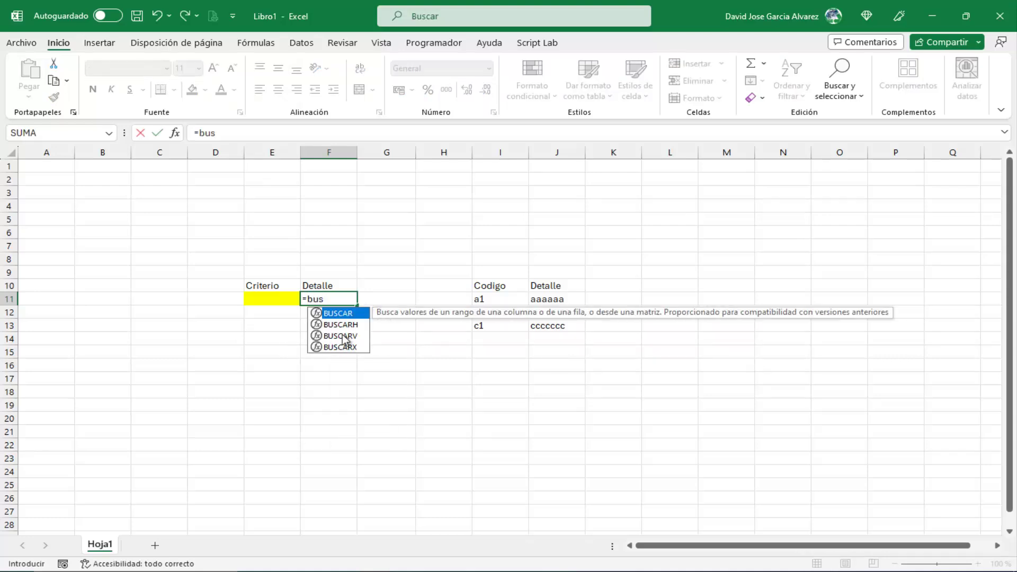
double_click(343, 335)
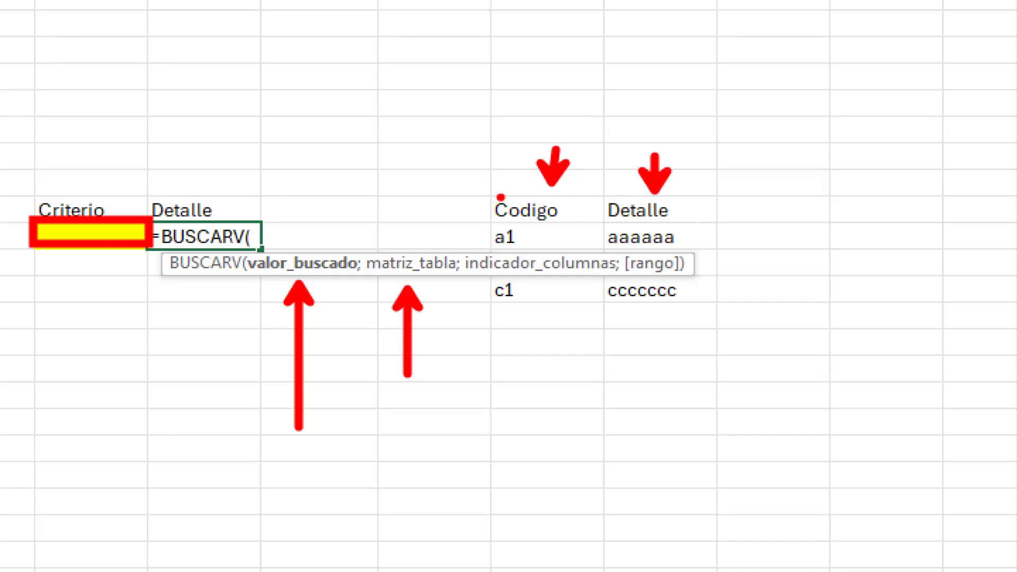
drag(480, 187, 736, 294)
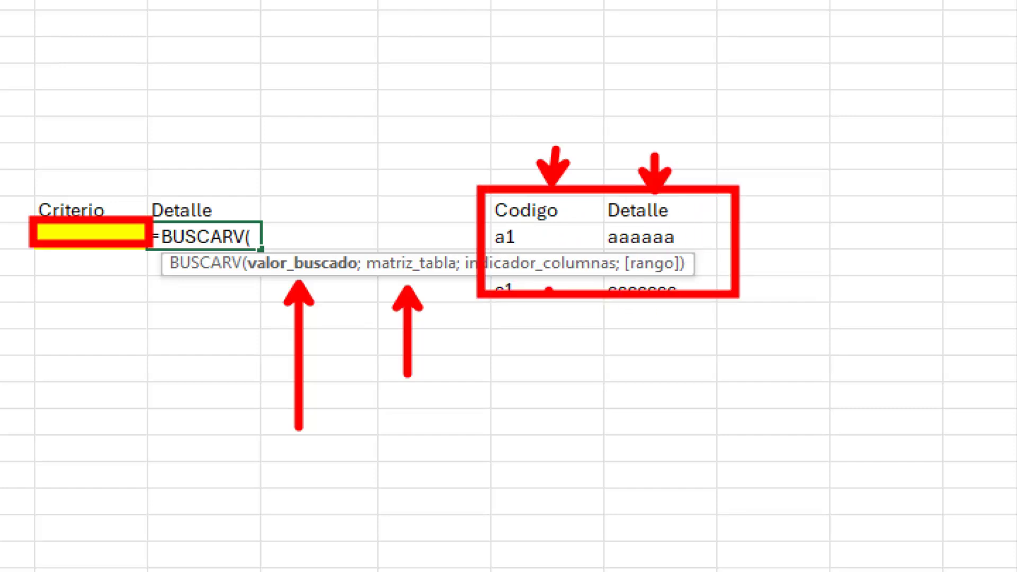
drag(549, 289, 563, 365)
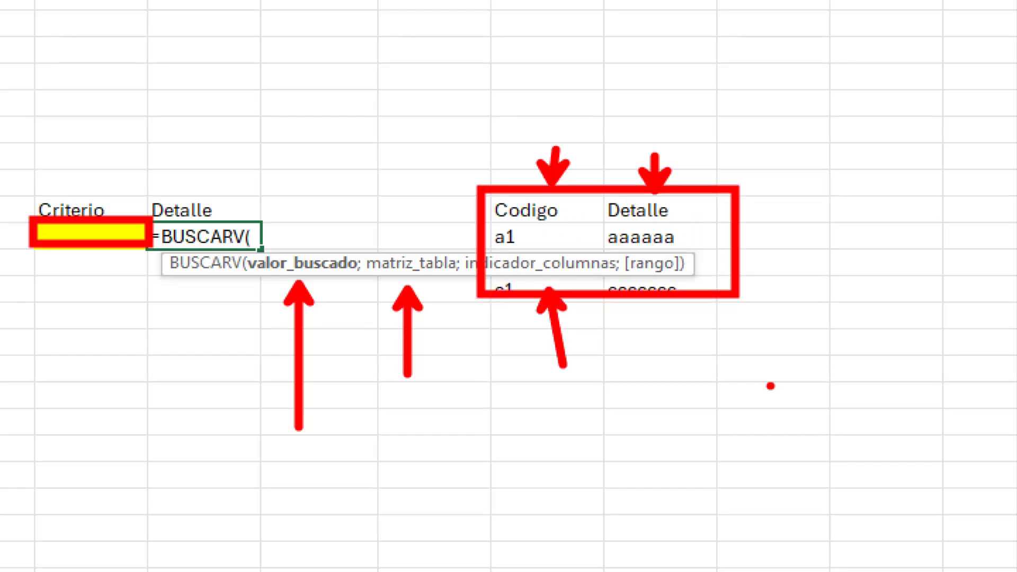
key(ctrl+z)
key(ctrl+z)
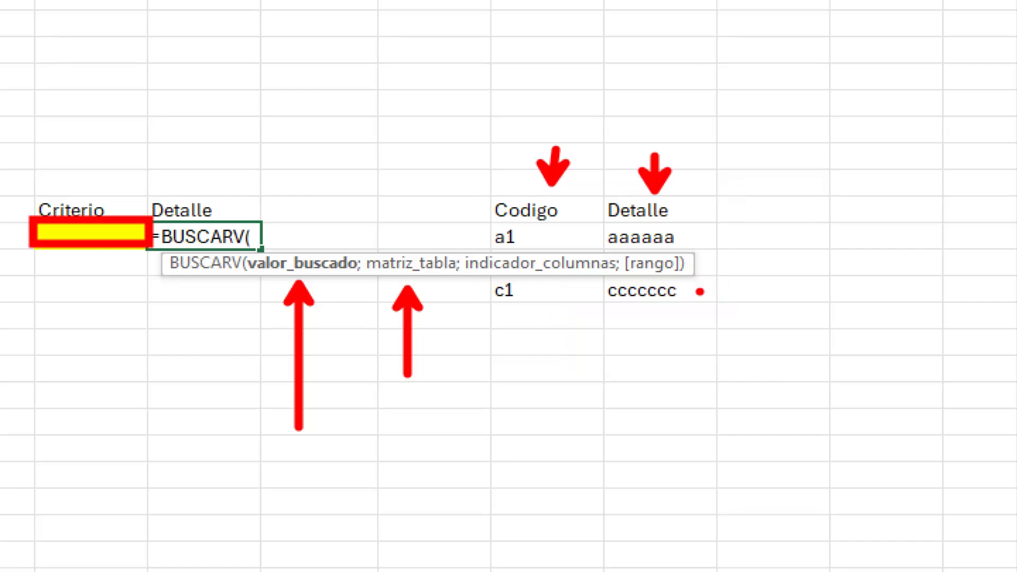
drag(651, 283, 682, 368)
drag(609, 238, 721, 286)
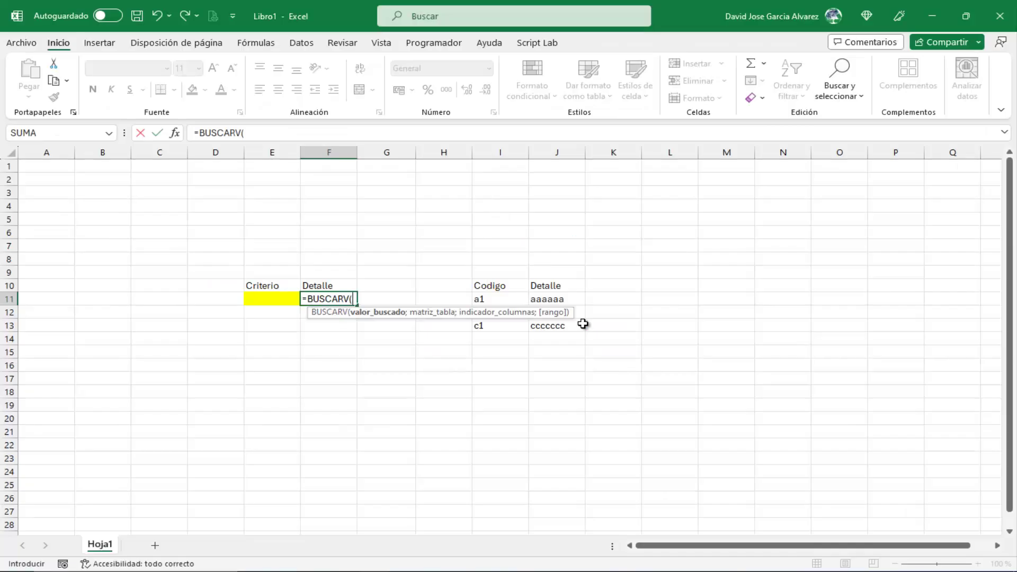
Complete F11's formula as =BUSCARV(E11;I10:J13;2).
click(278, 296)
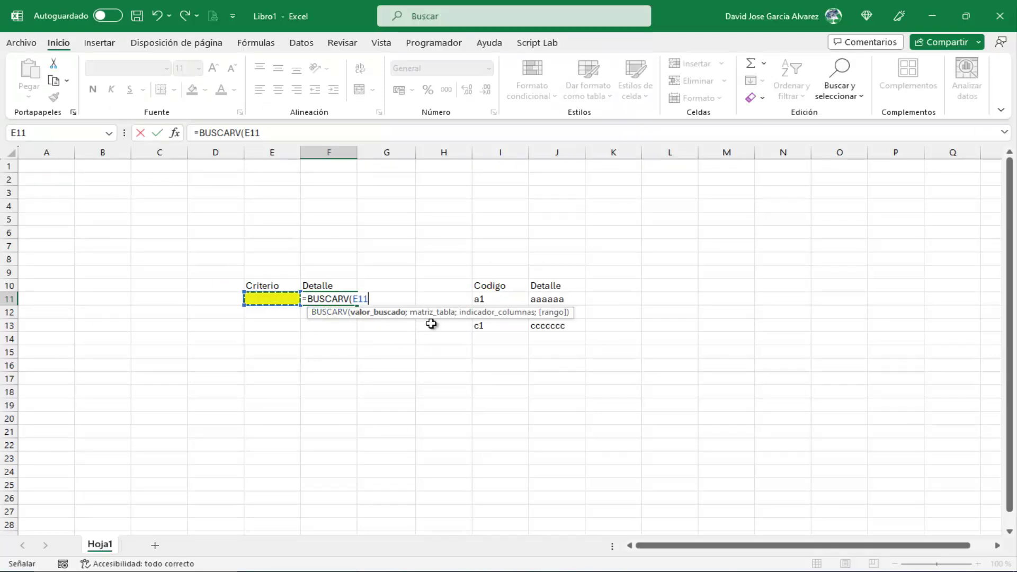
text(;)
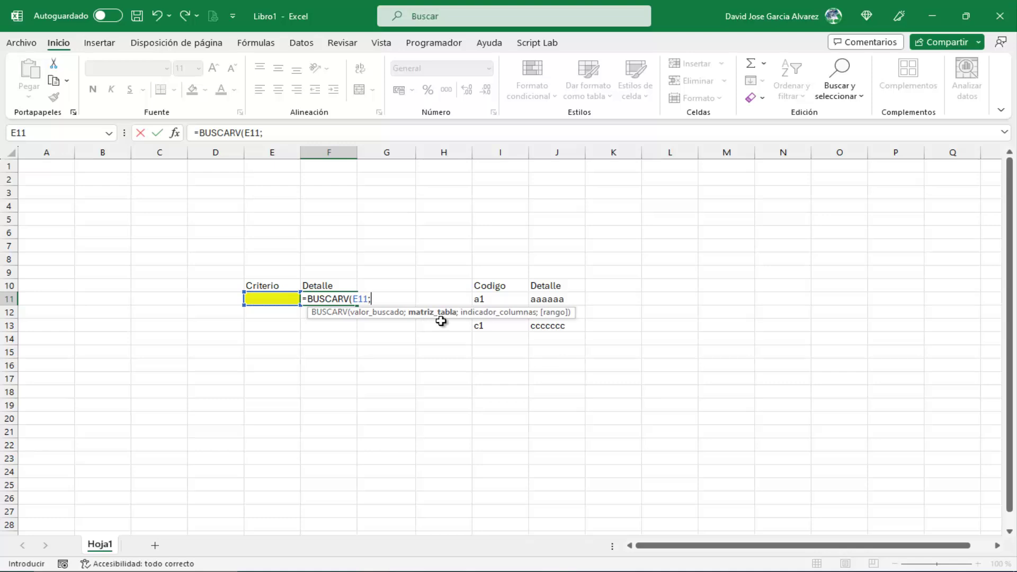
drag(481, 288, 561, 322)
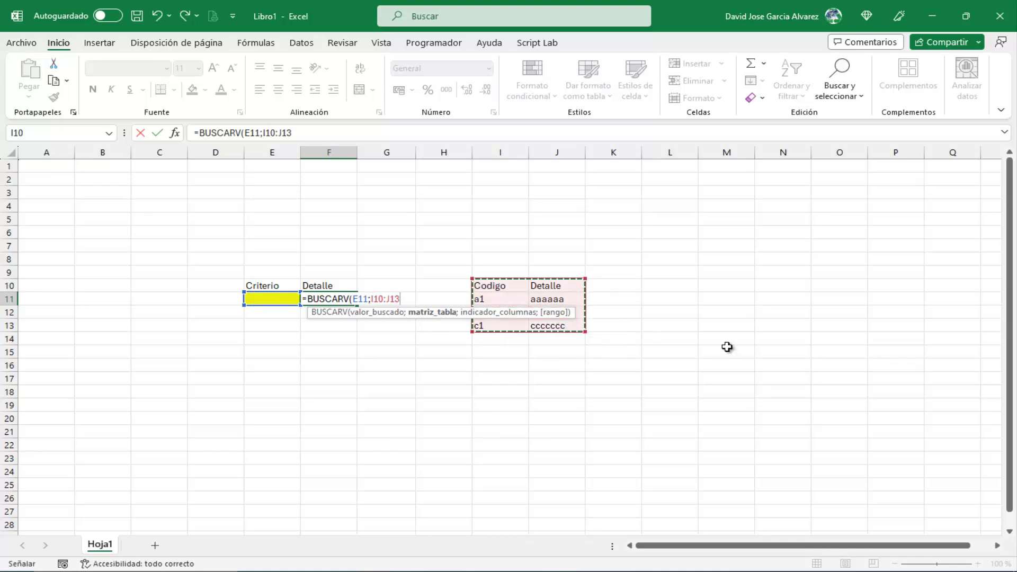
text(;2)
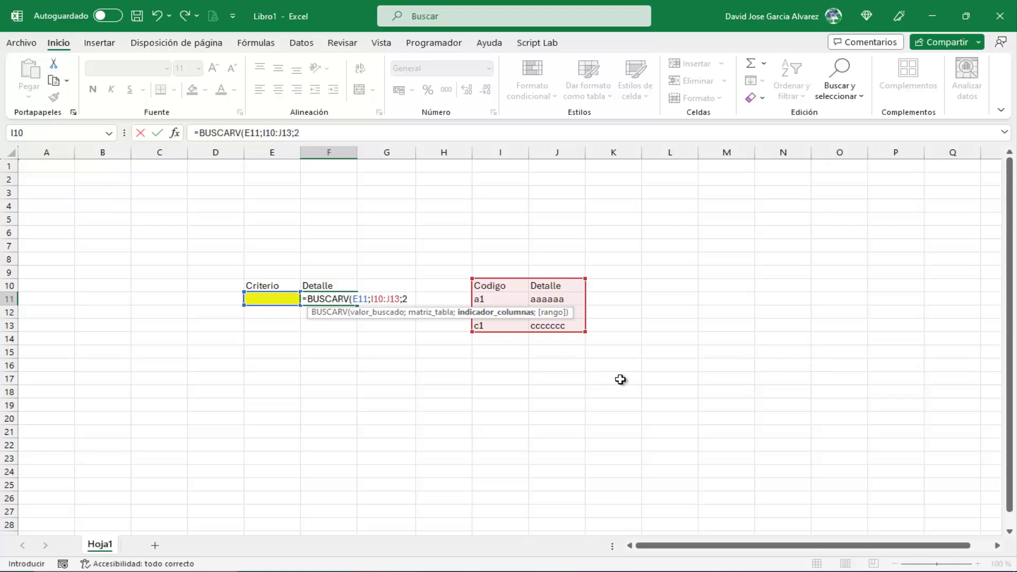
text())
key(ctrl+Return)
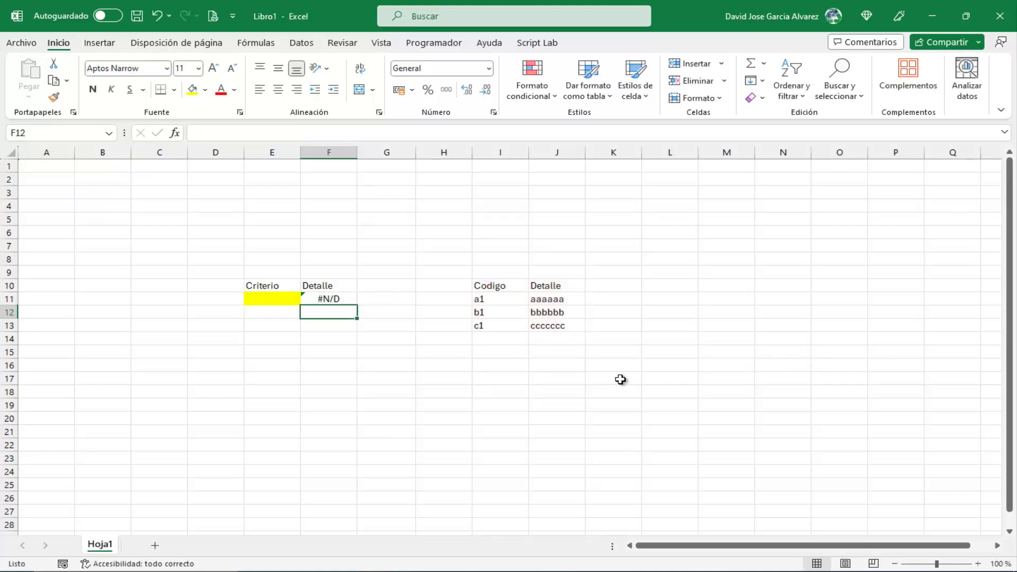
Enter code a1 in E11 so F11 returns aaaaaa.
key(Left)
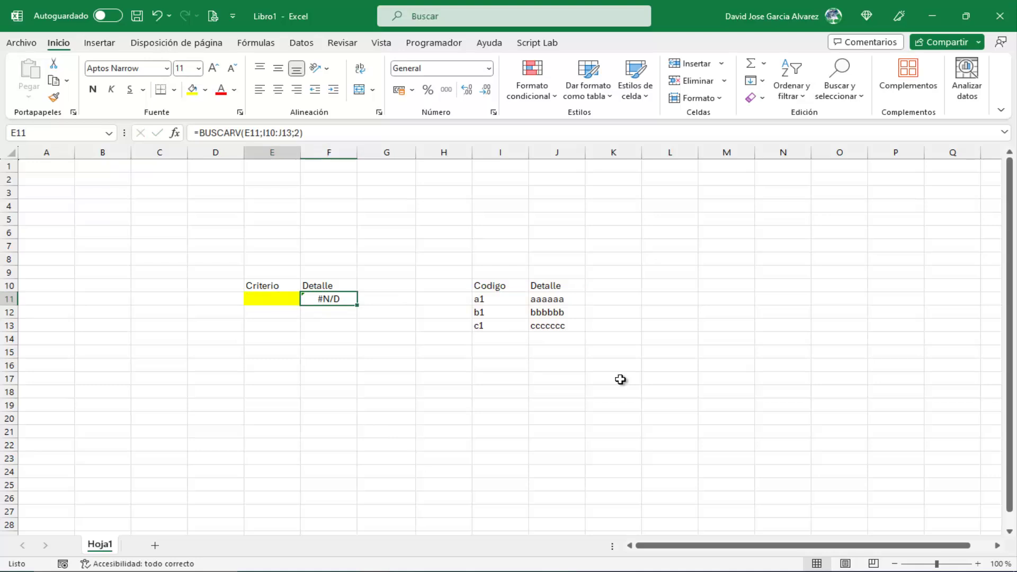
text(a1)
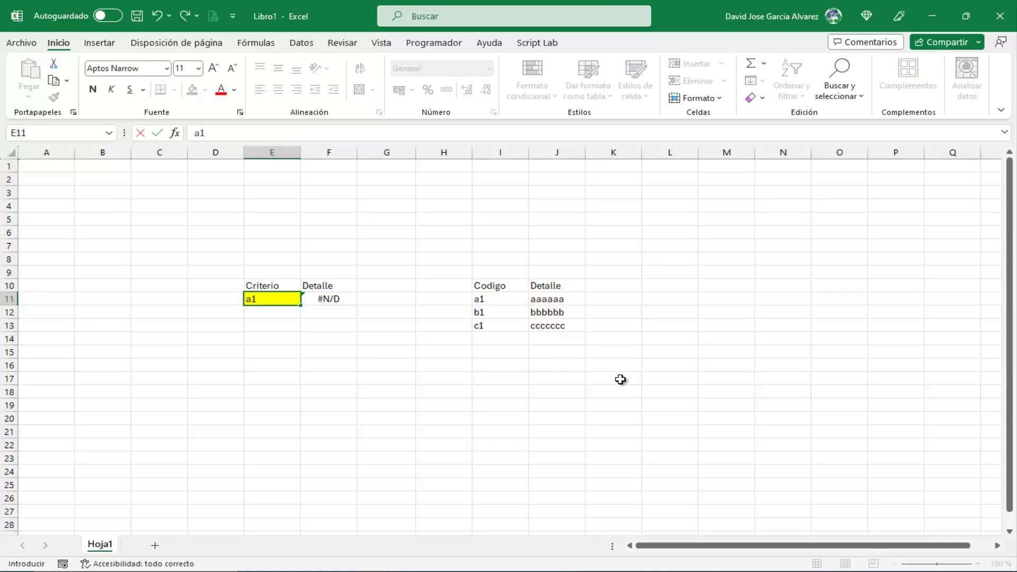
key(Return)
key(Up)
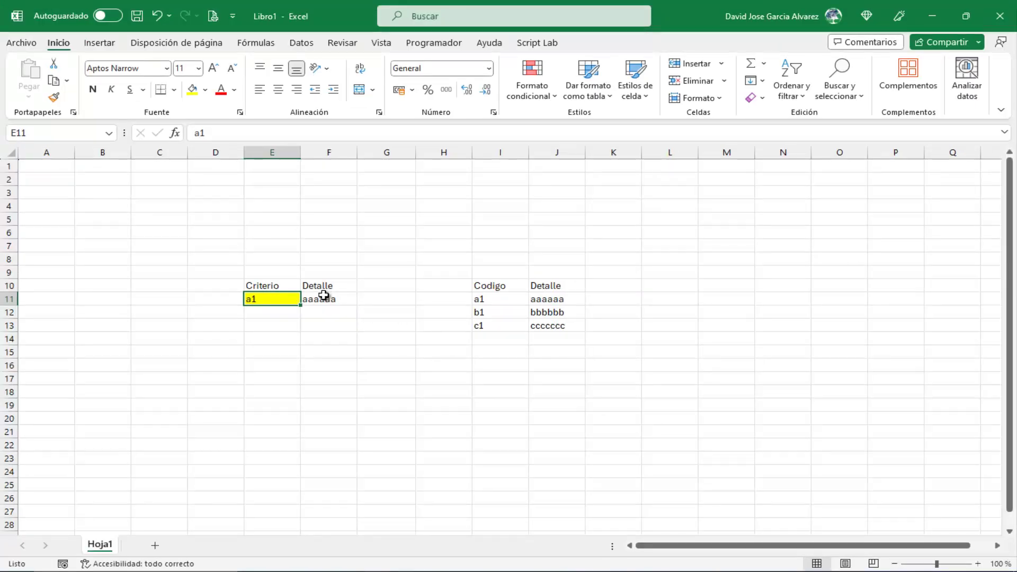
Change E11 to a2, then to b1, so F11 shows bbbbbb.
double_click(283, 297)
text(2)
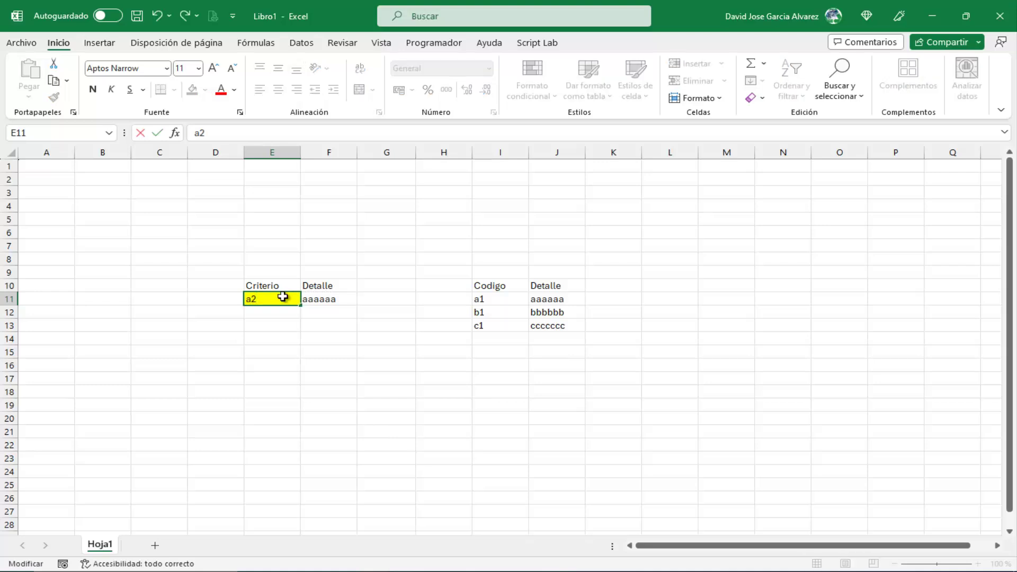
key(Return)
click(282, 296)
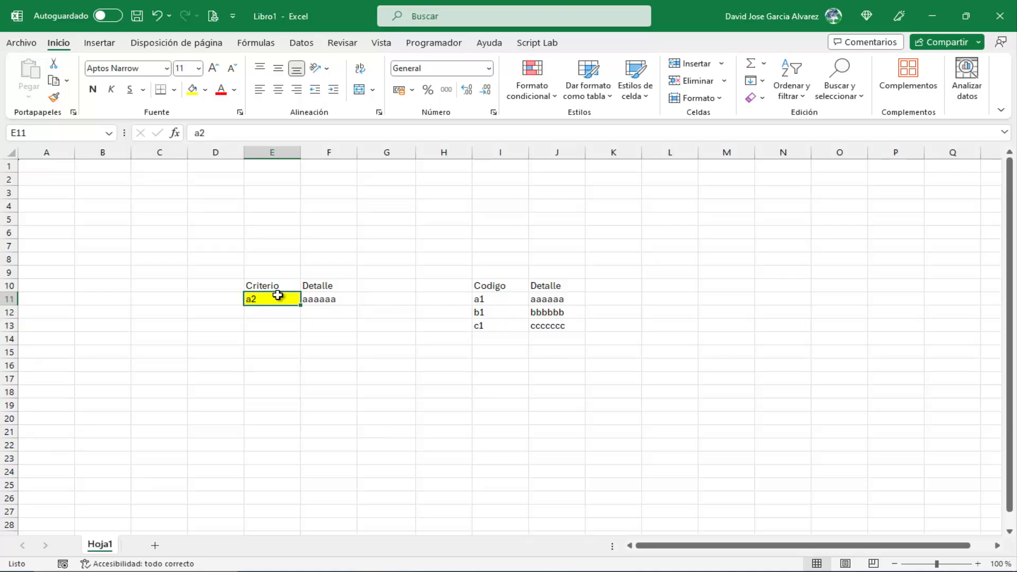
text(b1)
key(Return)
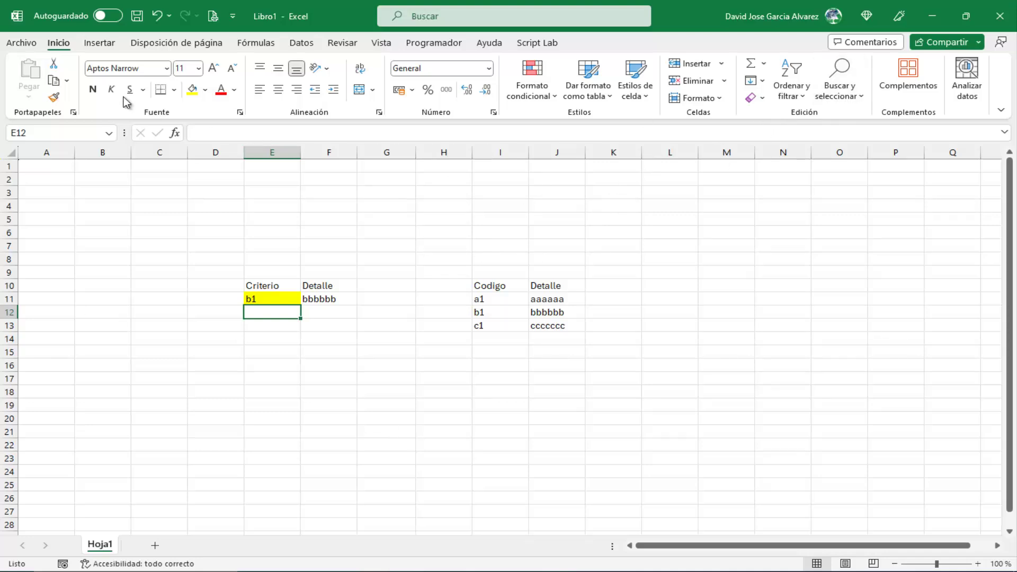
Delete columns E through J, removing the Criterio lookup and Codigo table.
click(835, 96)
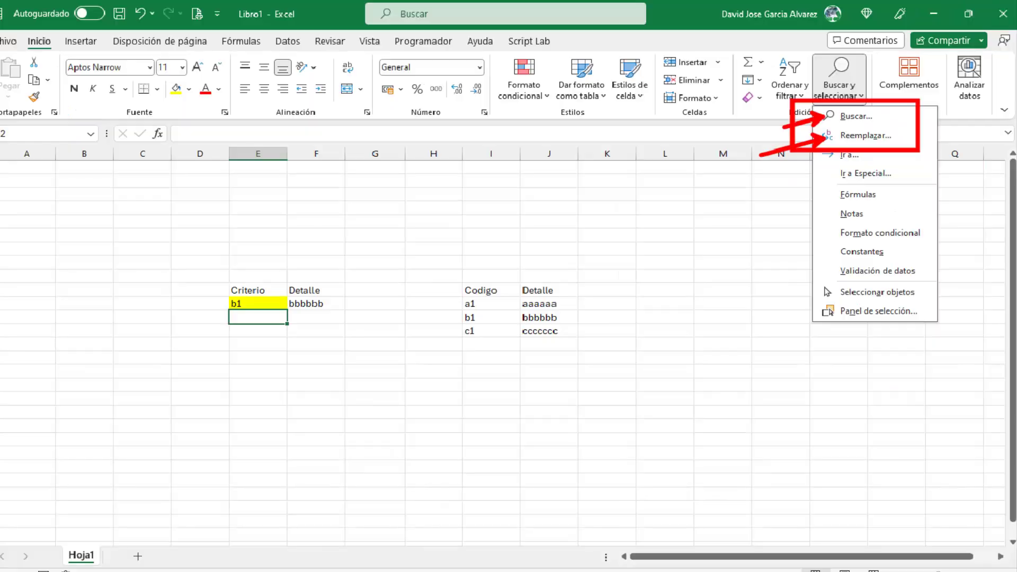
key(Escape)
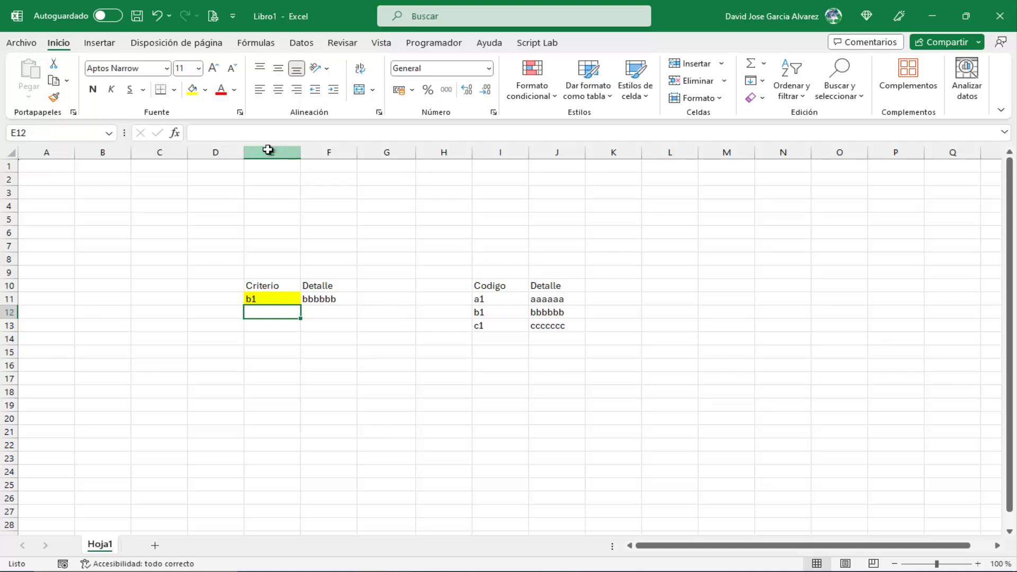
drag(268, 150, 554, 149)
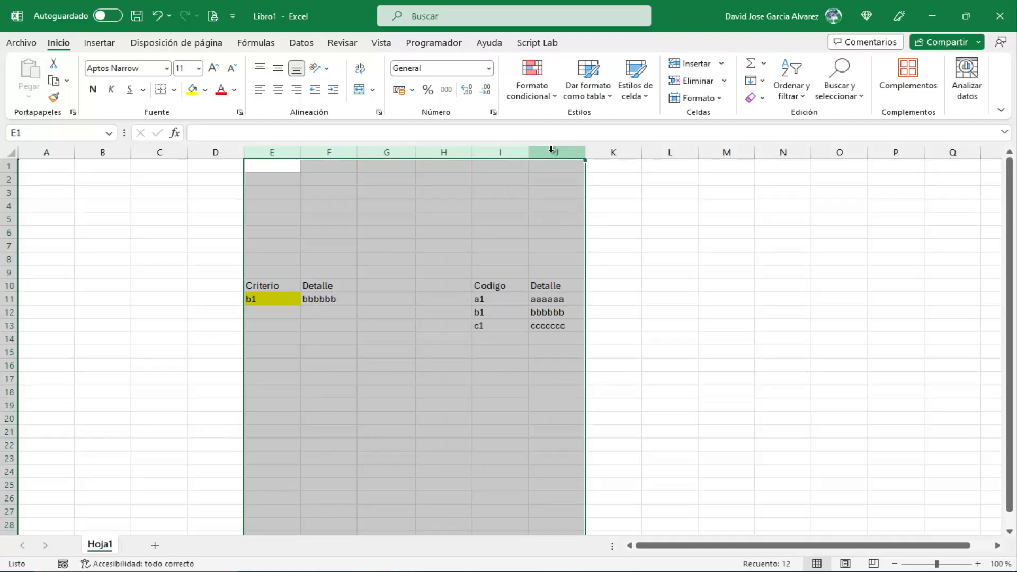
right_click(551, 150)
click(612, 300)
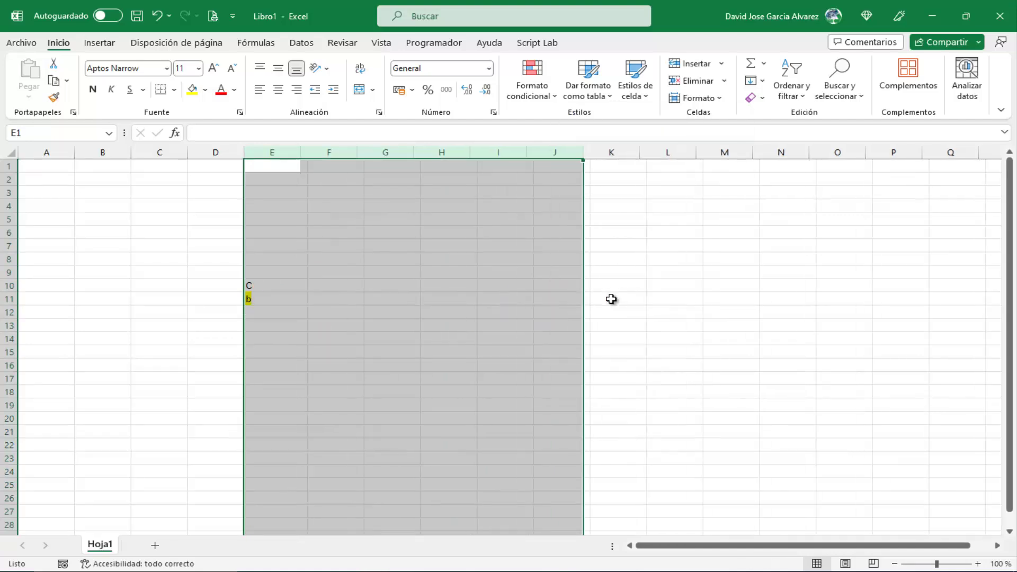
drag(456, 272, 450, 259)
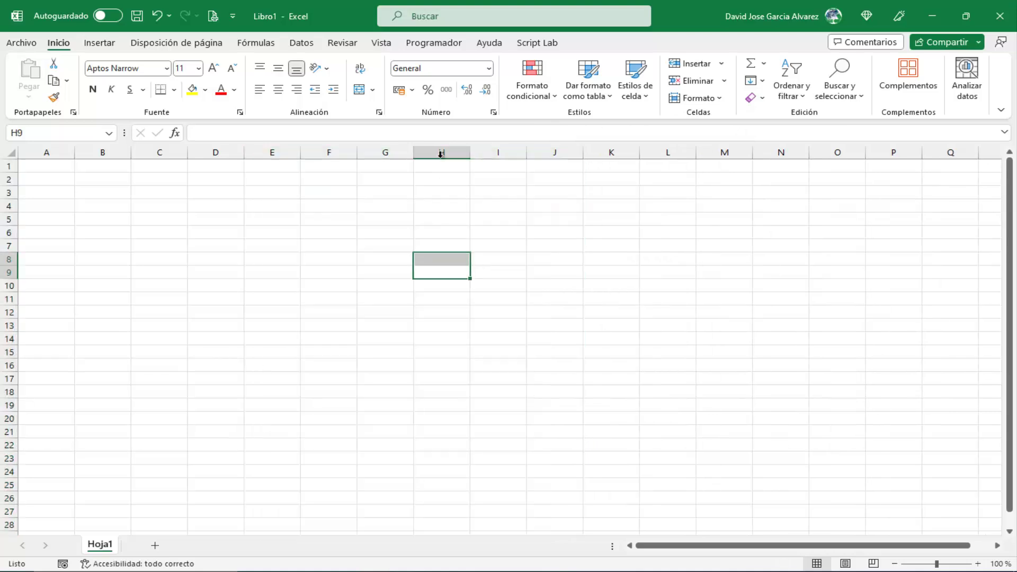
Add a new sheet and name it Base.
click(155, 545)
double_click(144, 544)
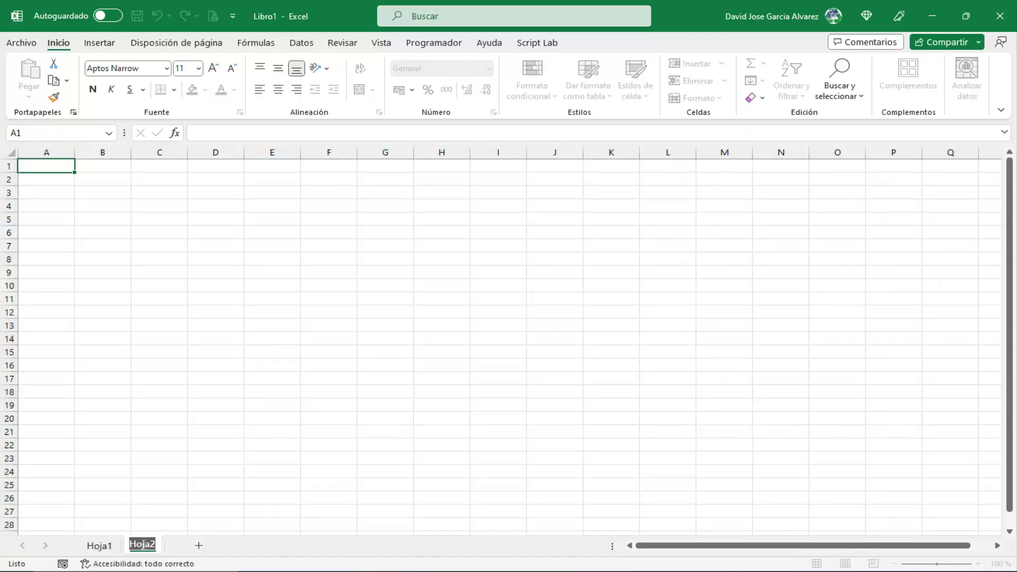
text(Base)
key(Return)
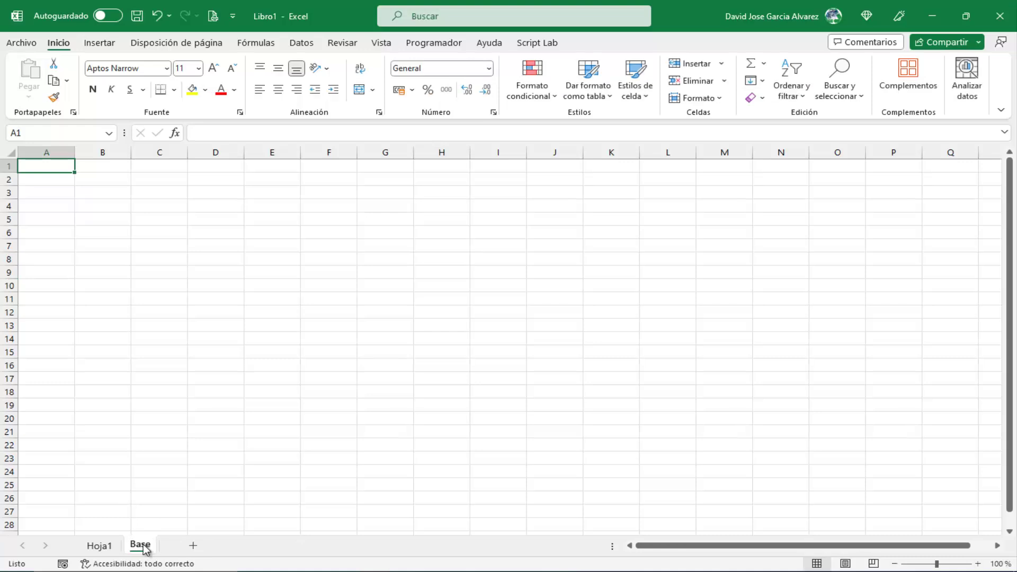
Enter the headers Codigo, Detalle and Costo in A1:C1.
text(Codg)
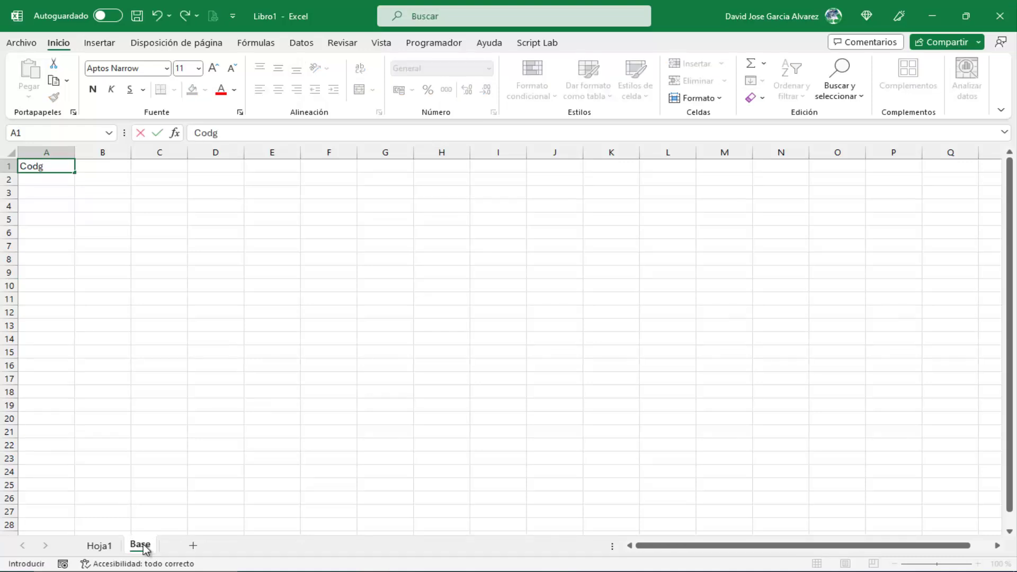
key(Tab)
text(Deta)
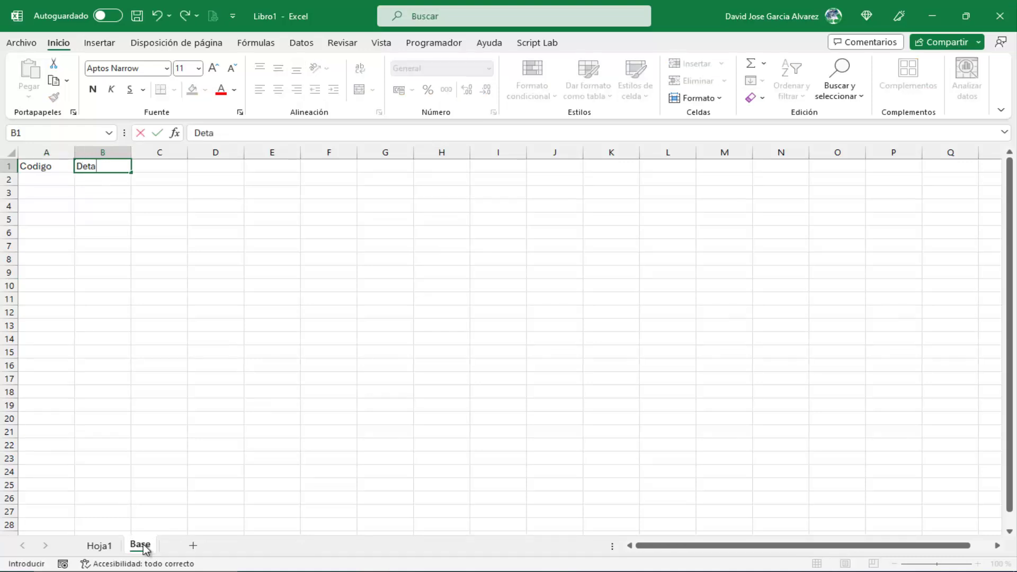
key(Tab)
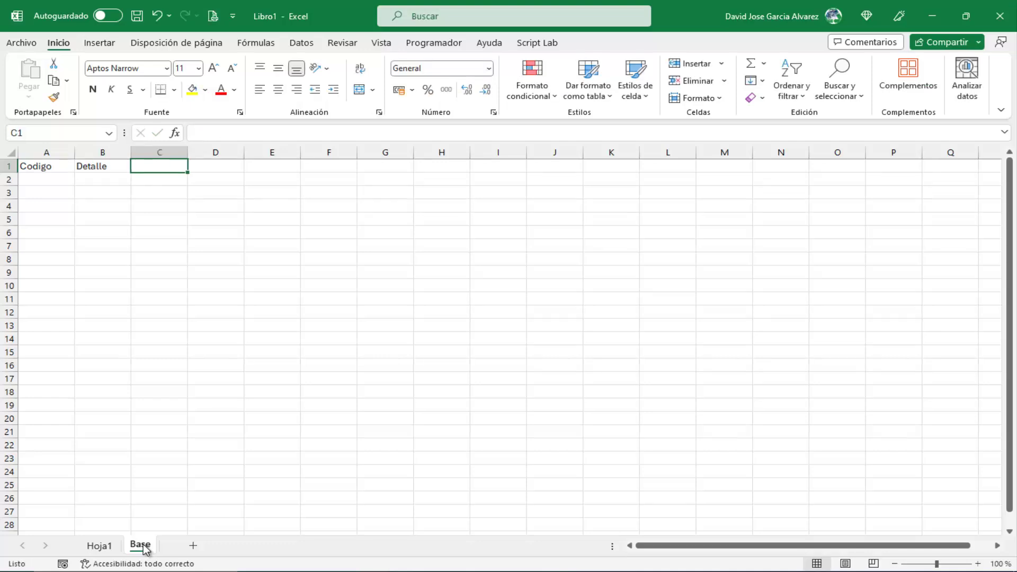
text(Costo)
key(Return)
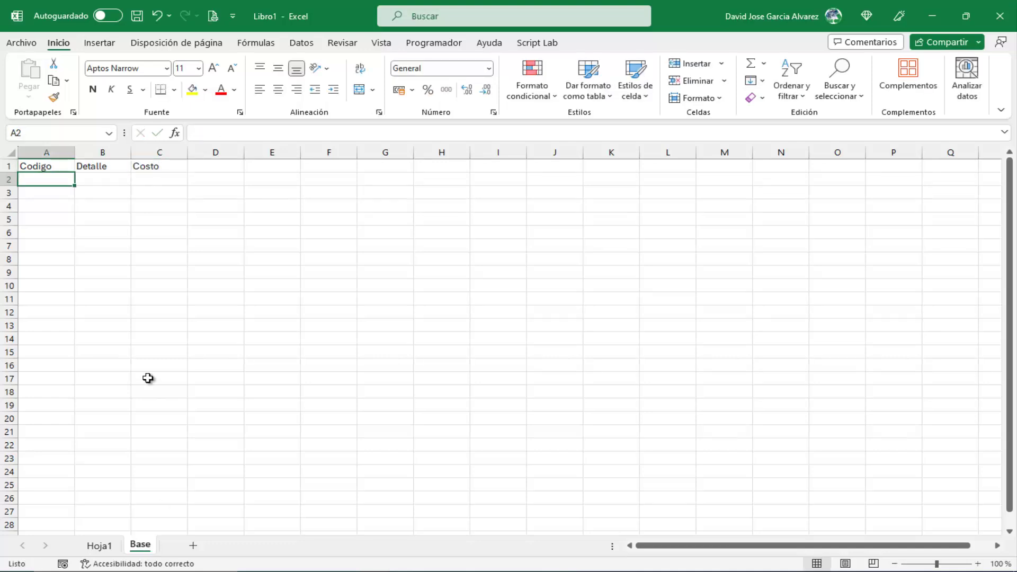
Add the row a1, Mesa de metal, 157,57.
text(a1)
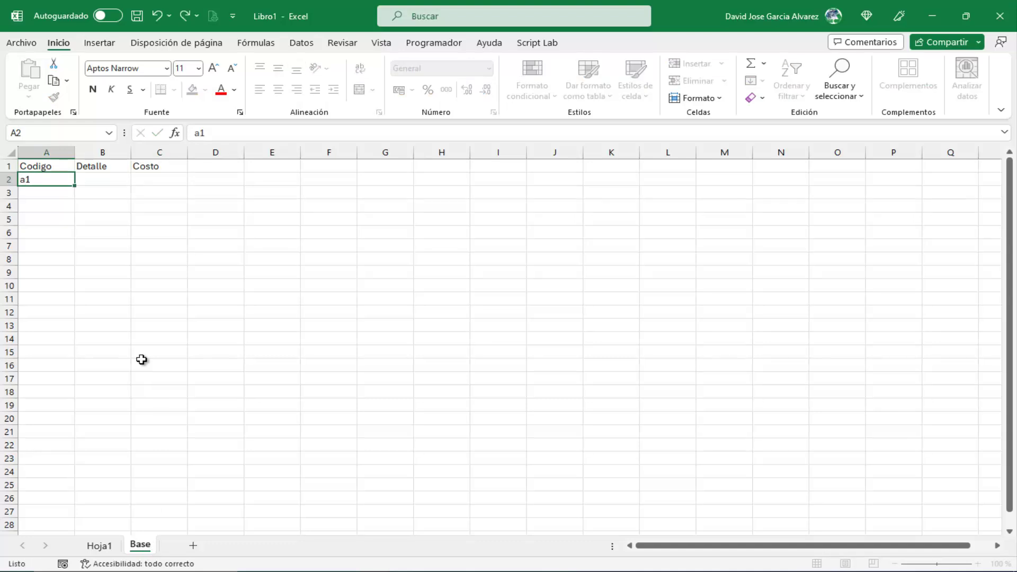
key(Tab)
text(D)
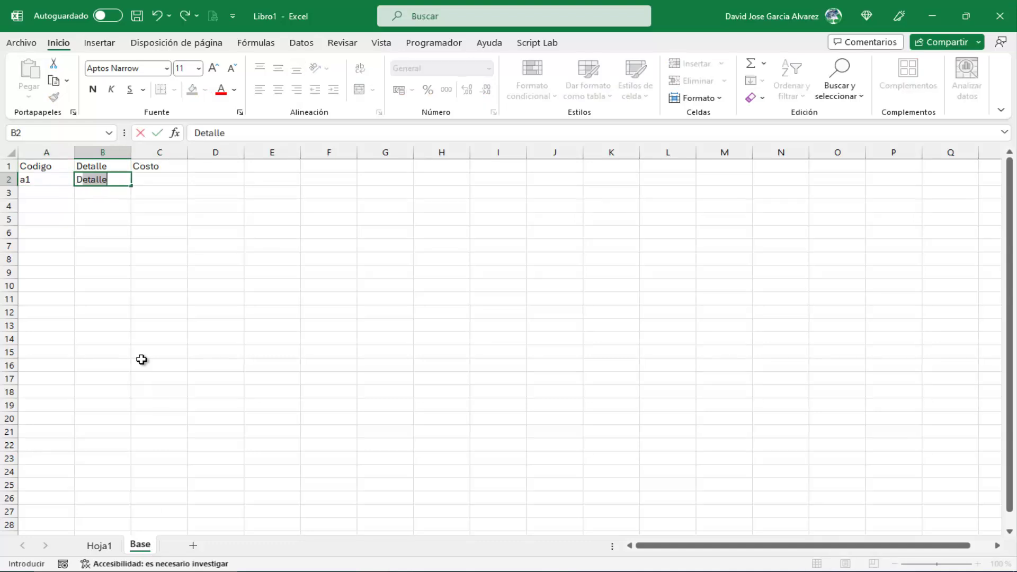
key(BackSpace)
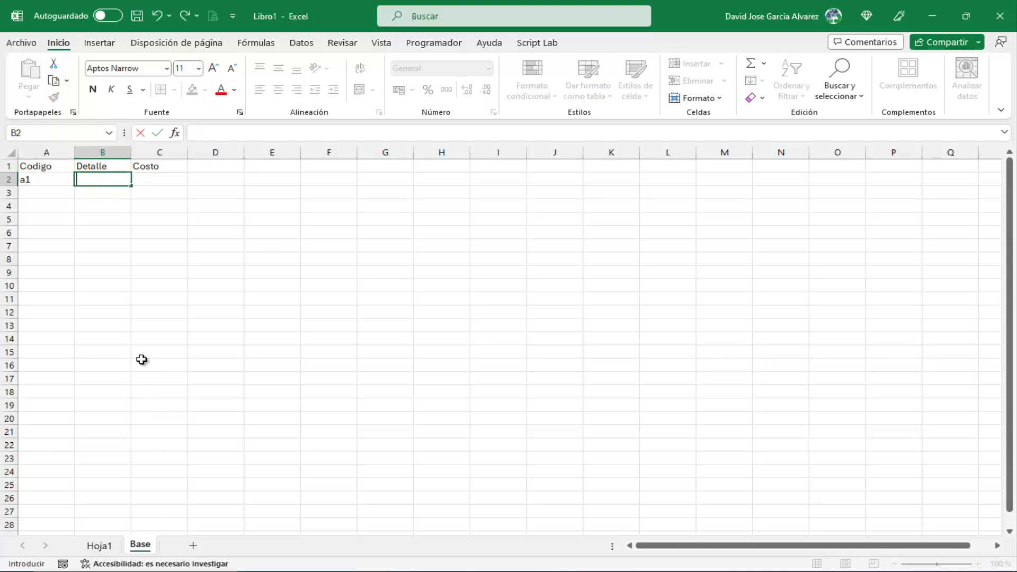
text(Mesa de )
text(metal)
key(Tab)
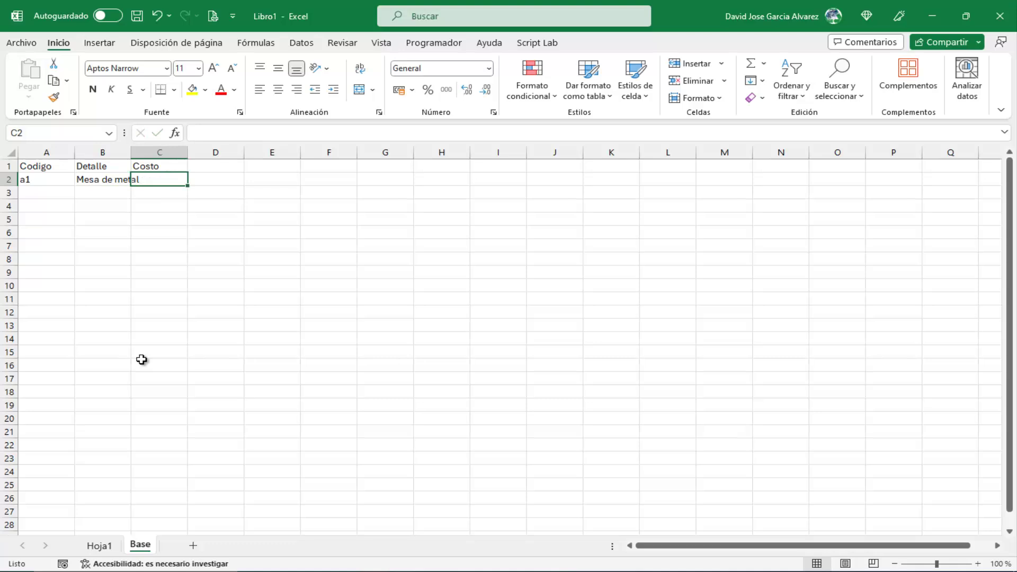
text(157,57)
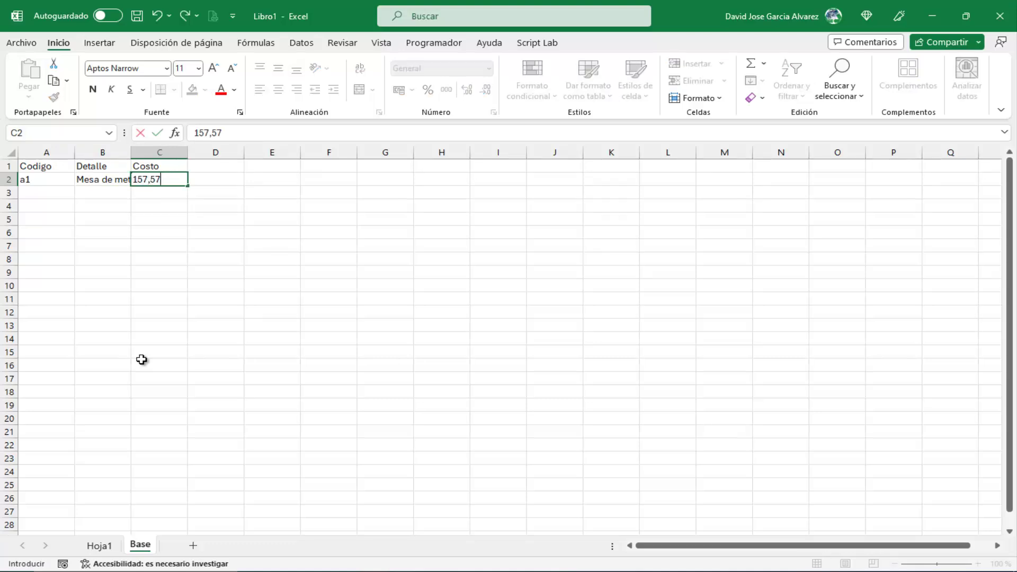
key(Return)
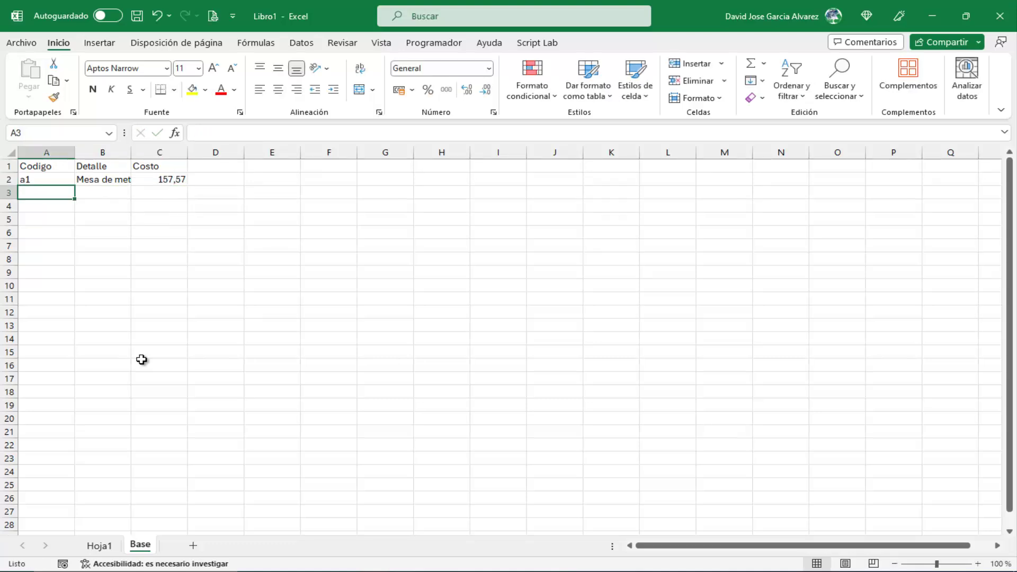
Add the rows b1, zapatos, 15,16 and c1, Cuaderno rayado, 23,15.
text(b1)
key(Tab)
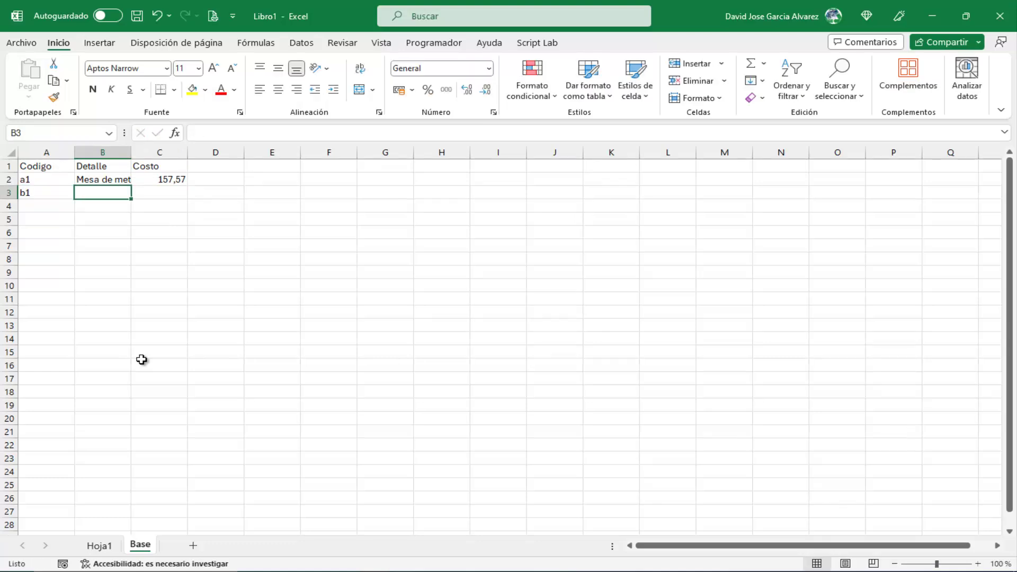
text(zapatos)
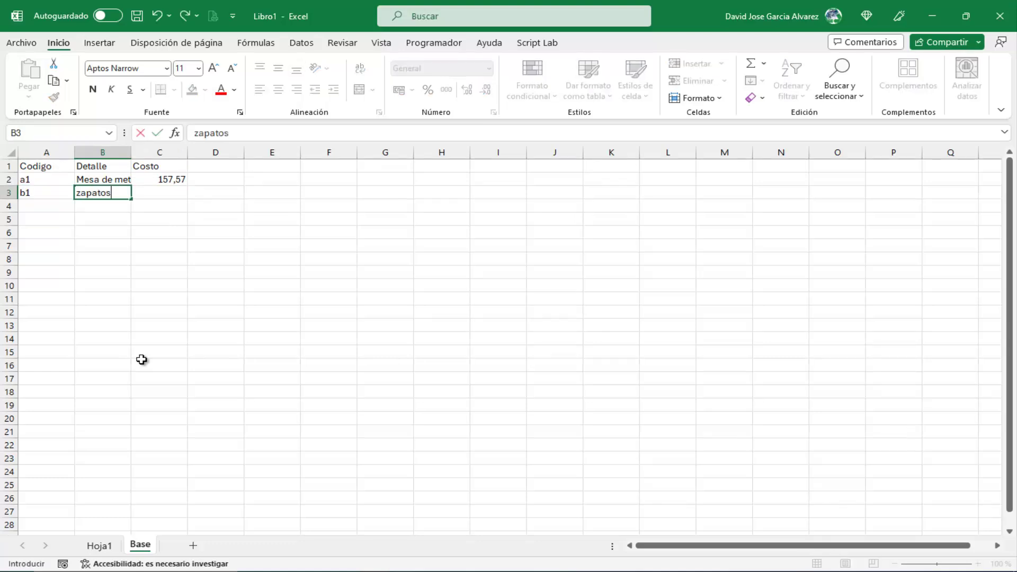
key(Tab)
text(1)
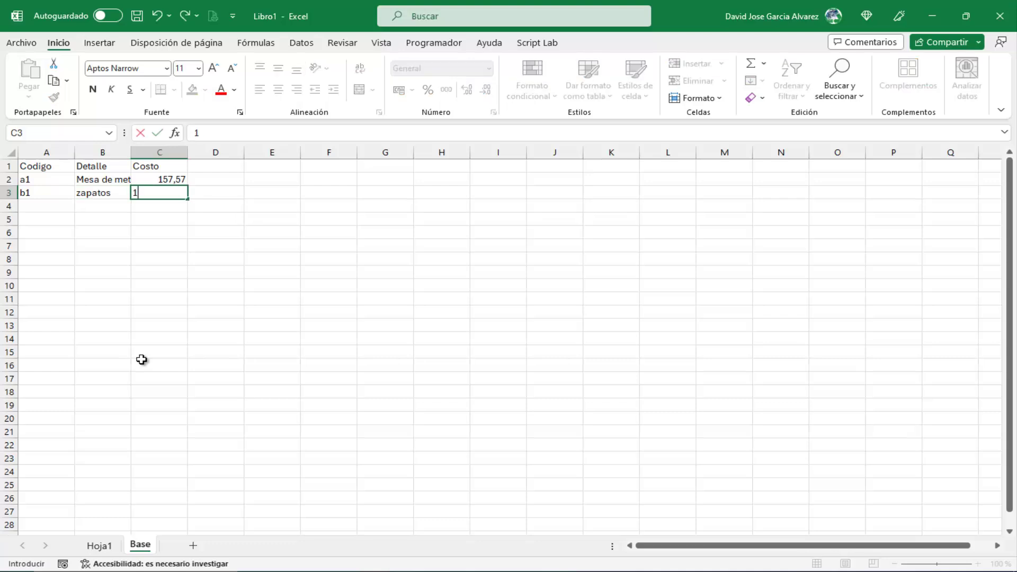
key(Return)
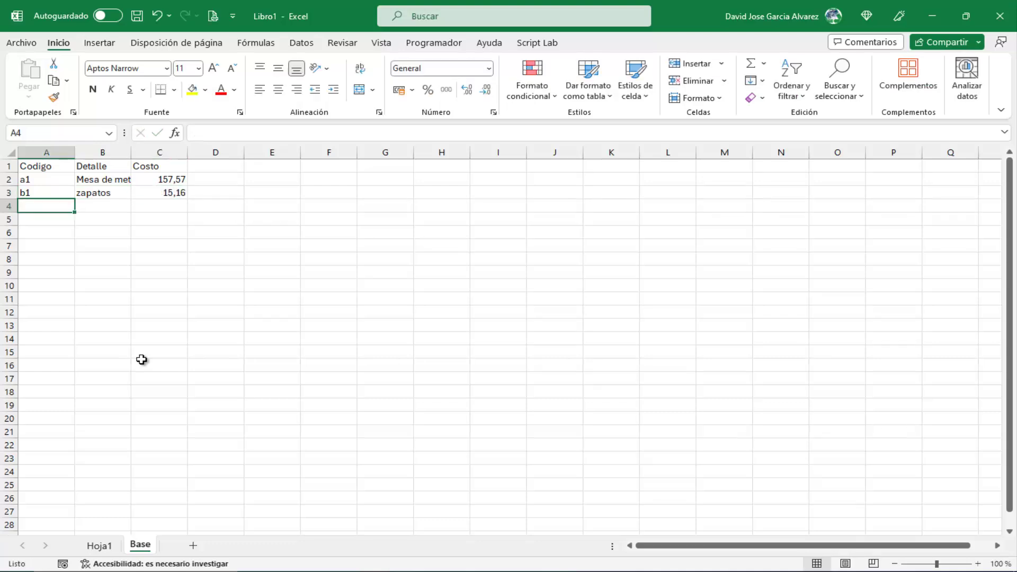
text(c1)
key(Tab)
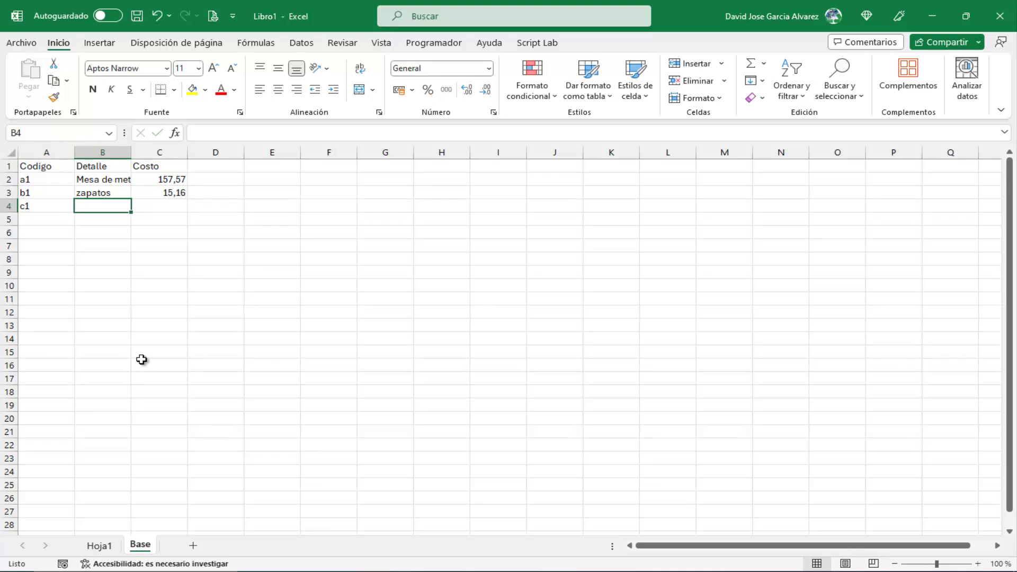
text(Cuaderno rayado)
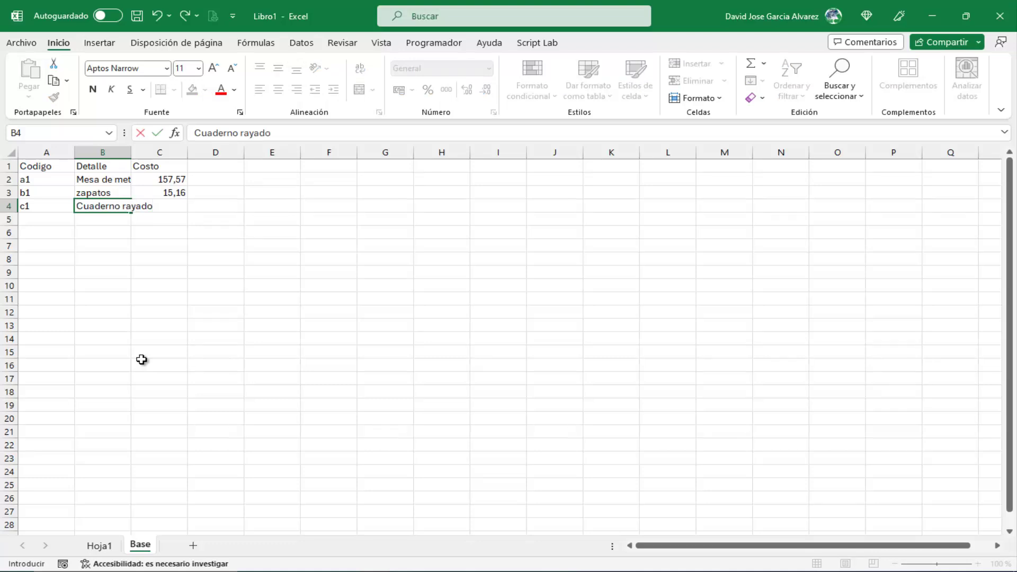
key(Tab)
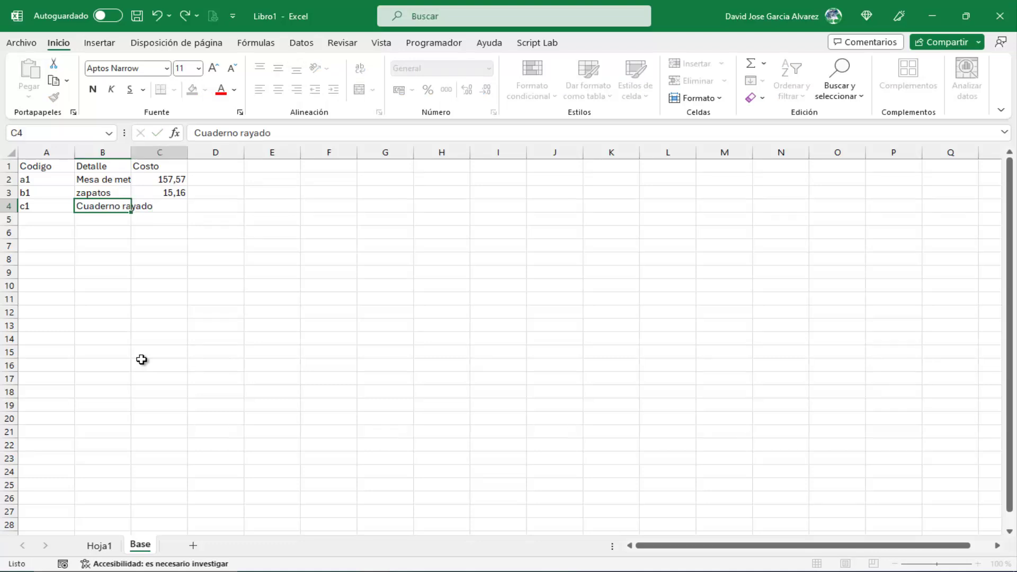
text(23,)
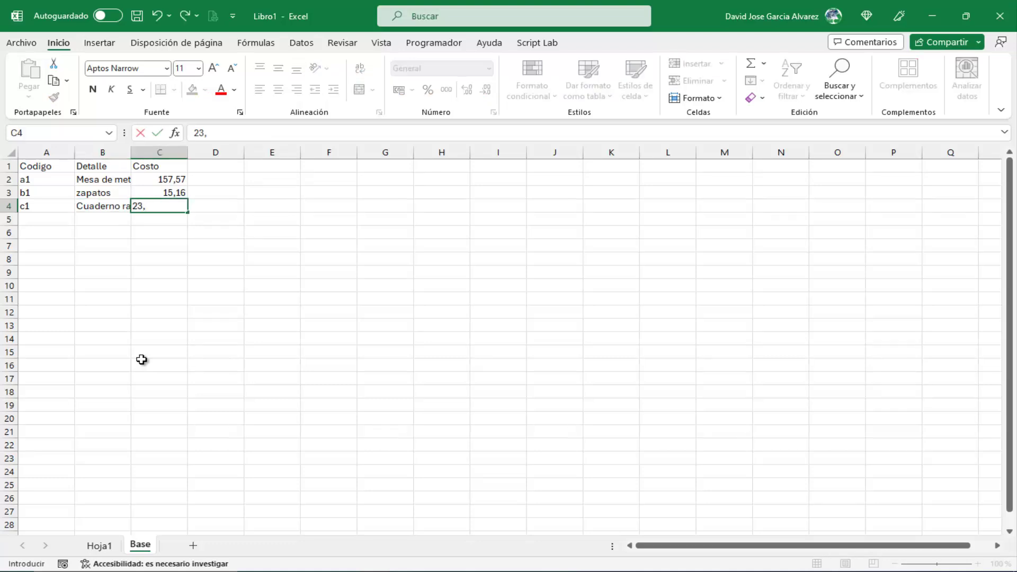
text(15)
key(Return)
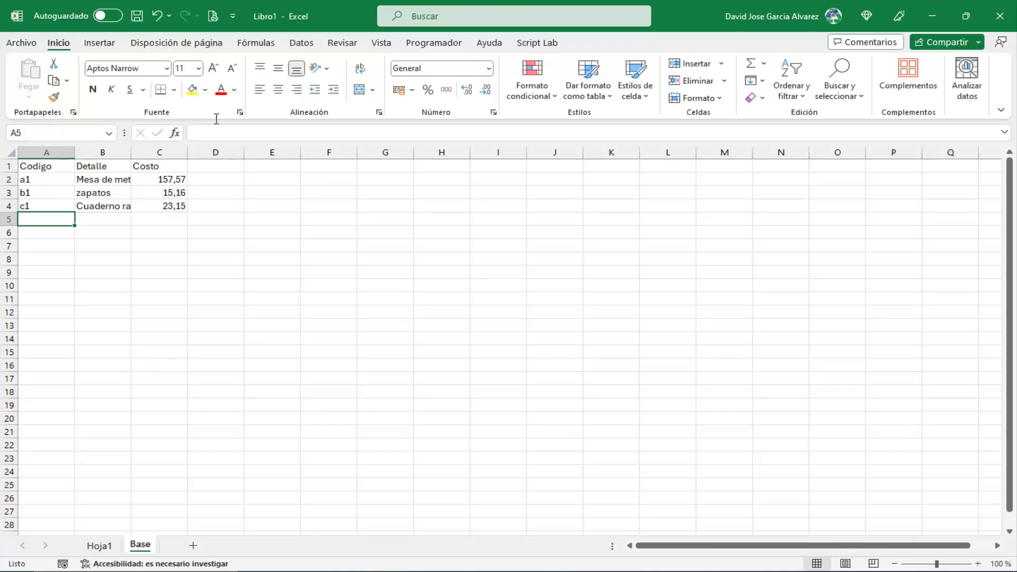
Autofit column B and give headers A1:C1 blue fill with bold white text.
double_click(131, 152)
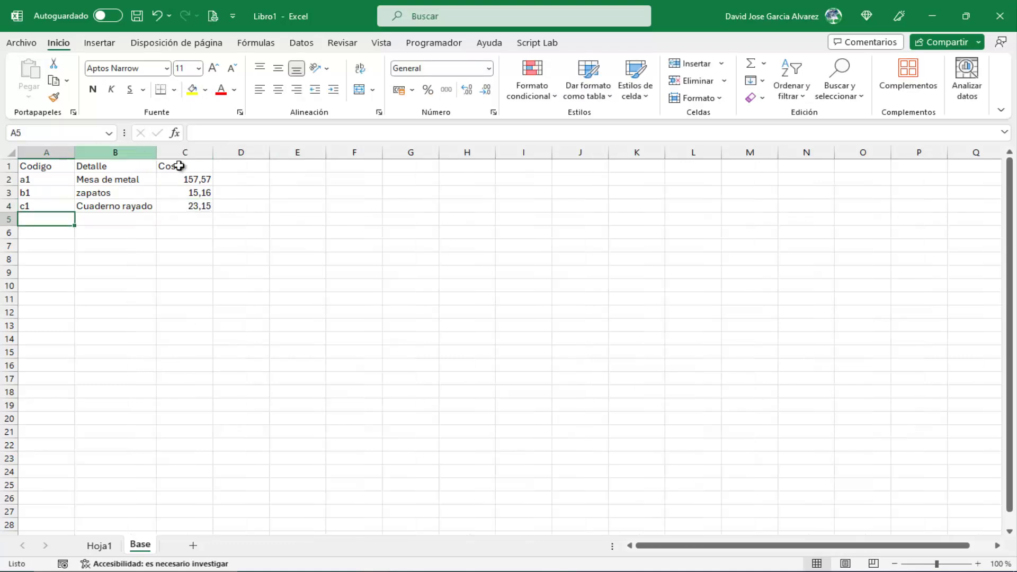
drag(58, 165, 207, 166)
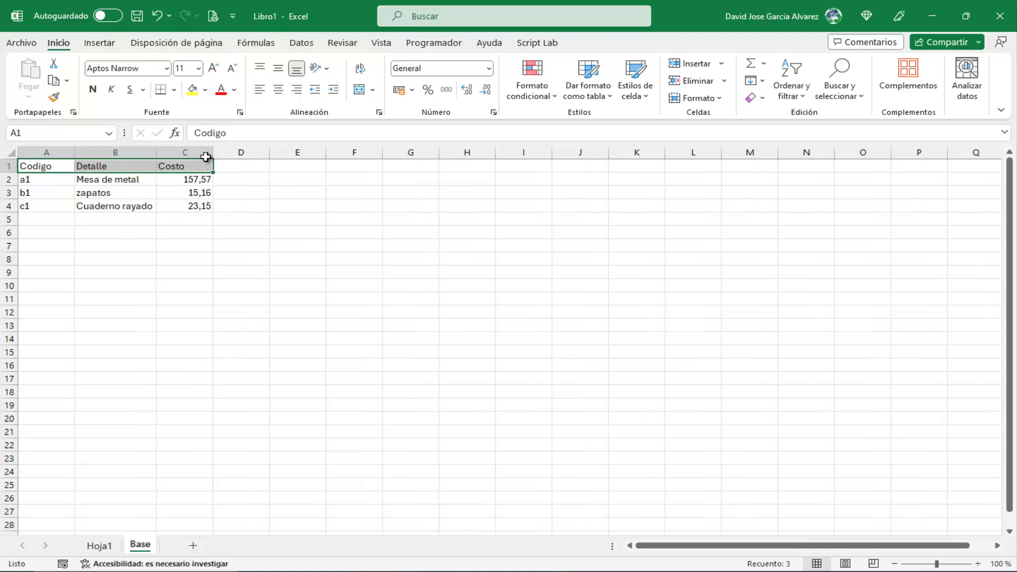
click(205, 90)
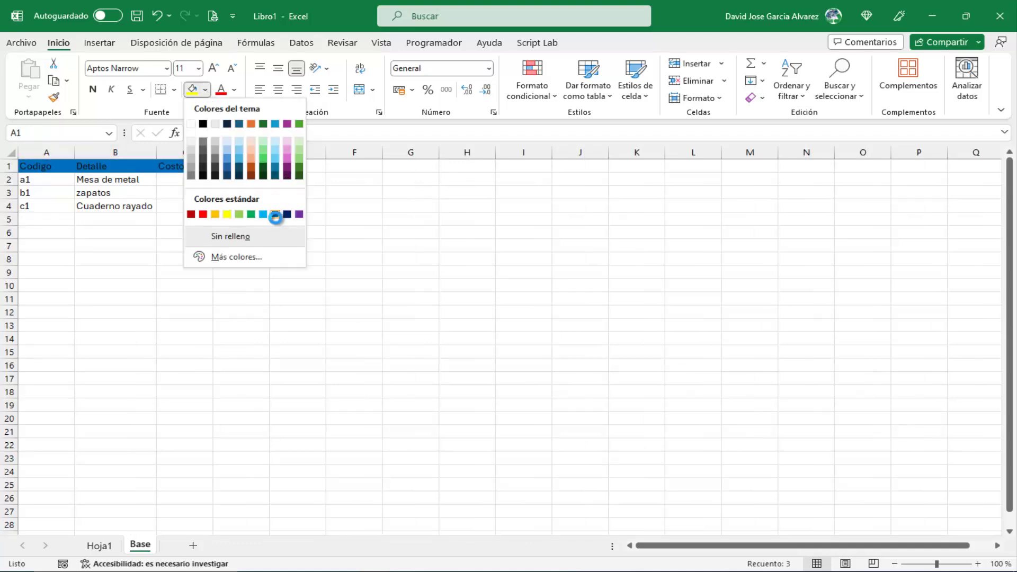
click(274, 214)
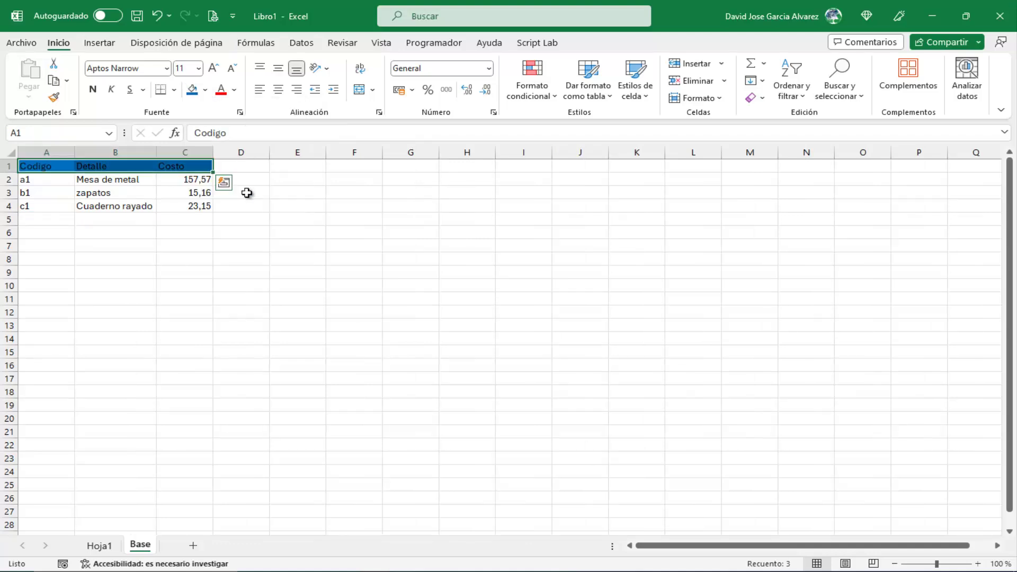
click(234, 90)
click(220, 153)
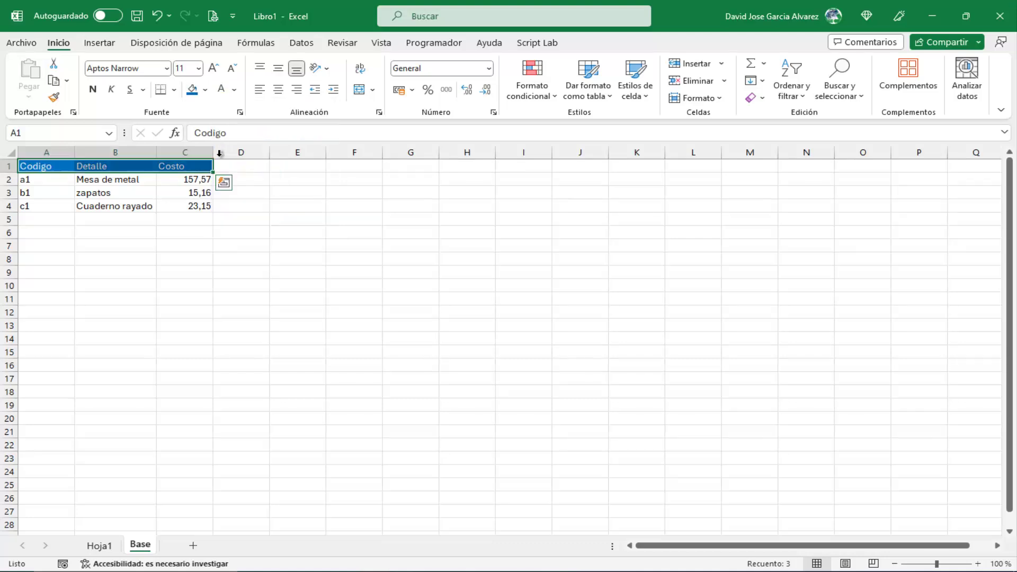
click(93, 89)
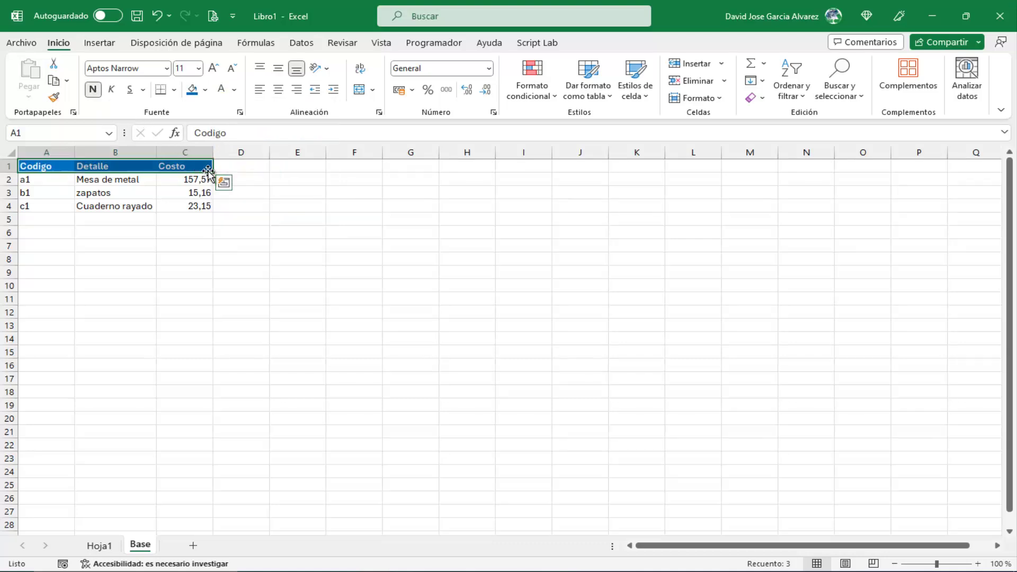
click(149, 179)
Enlarge the header text to 14 pt, widen columns A–C equally, and go to Hoja1.
drag(63, 165, 180, 166)
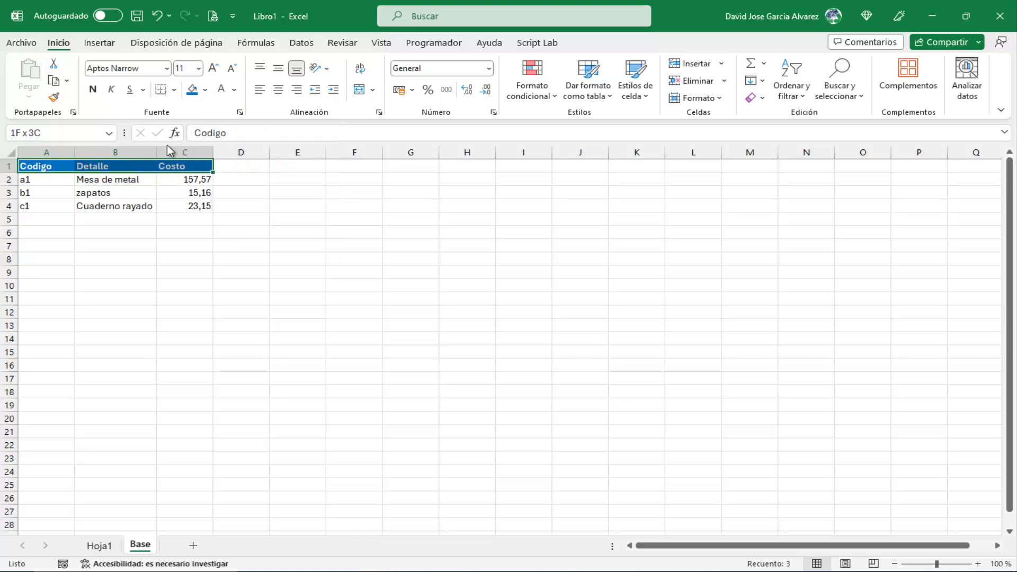
click(213, 68)
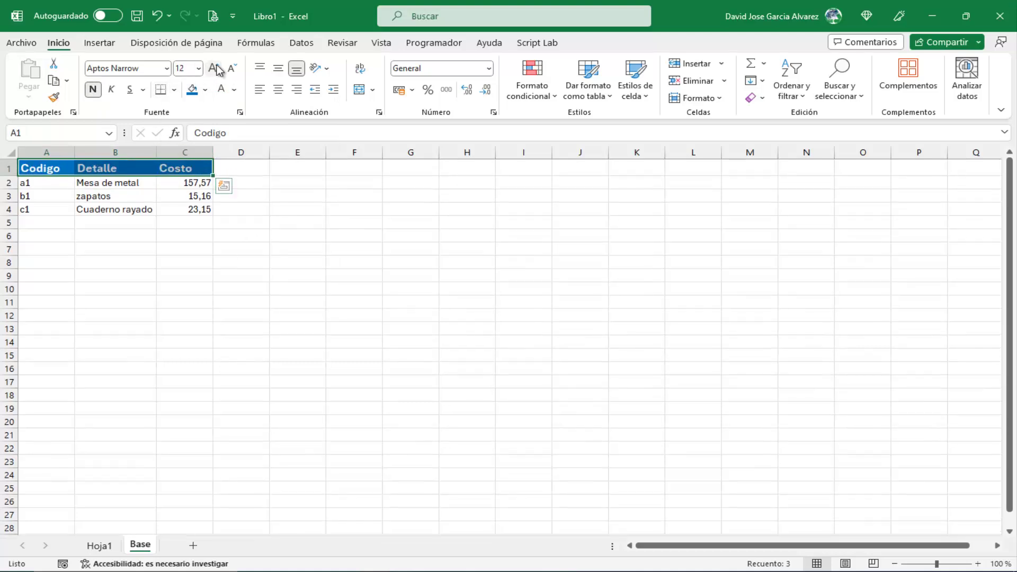
click(213, 68)
mouse_move(54, 152)
mouse_down()
mouse_move(212, 150)
mouse_move(235, 170)
mouse_up()
double_click(212, 151)
click(373, 252)
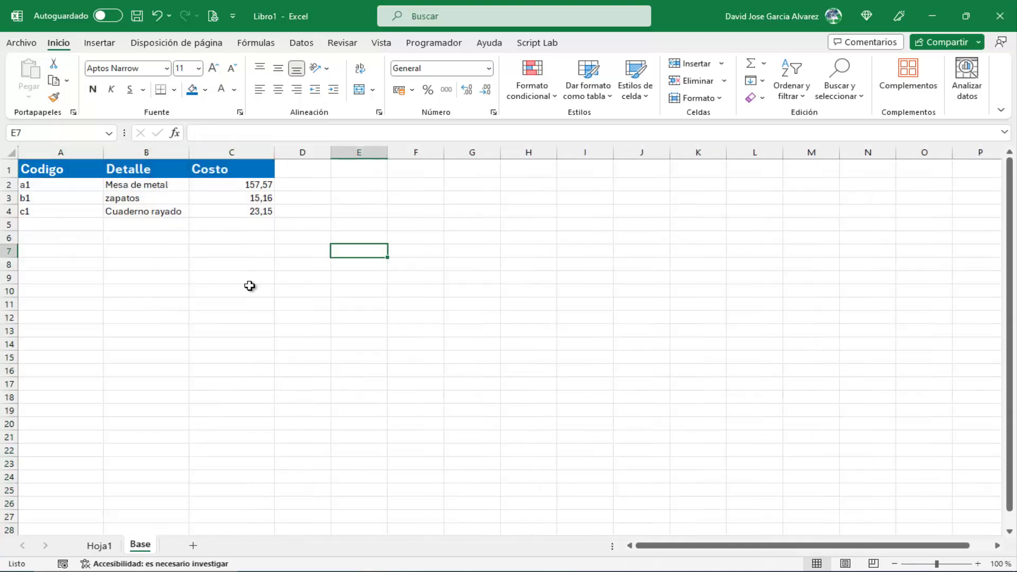
click(110, 545)
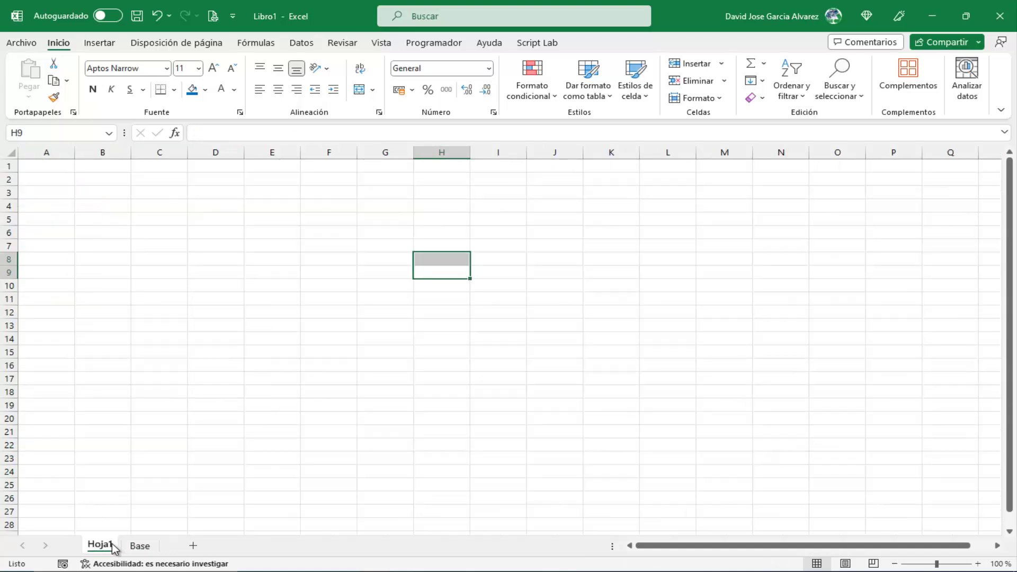
Rename the Hoja1 sheet to Formulario.
double_click(112, 544)
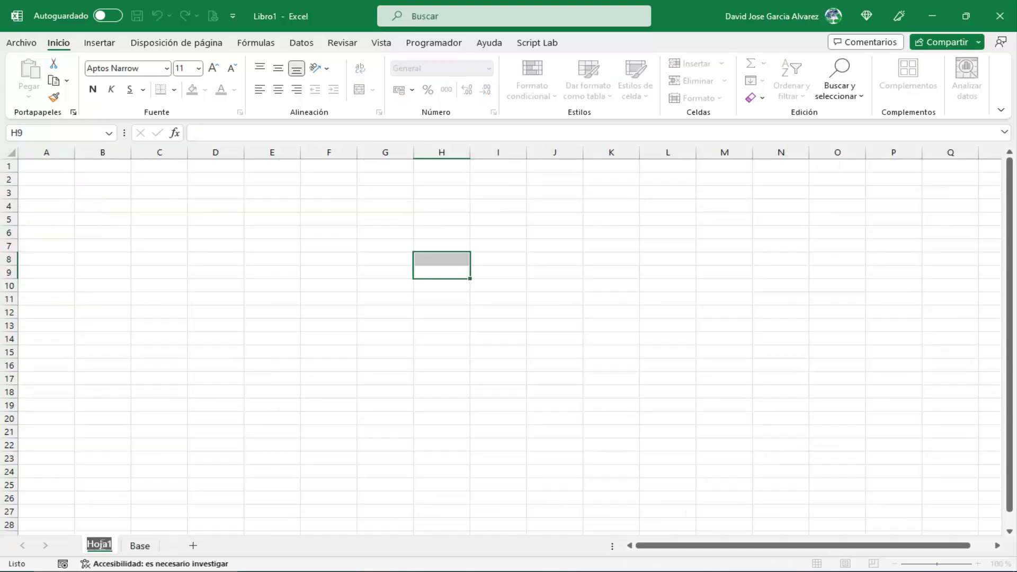
text(Formulario)
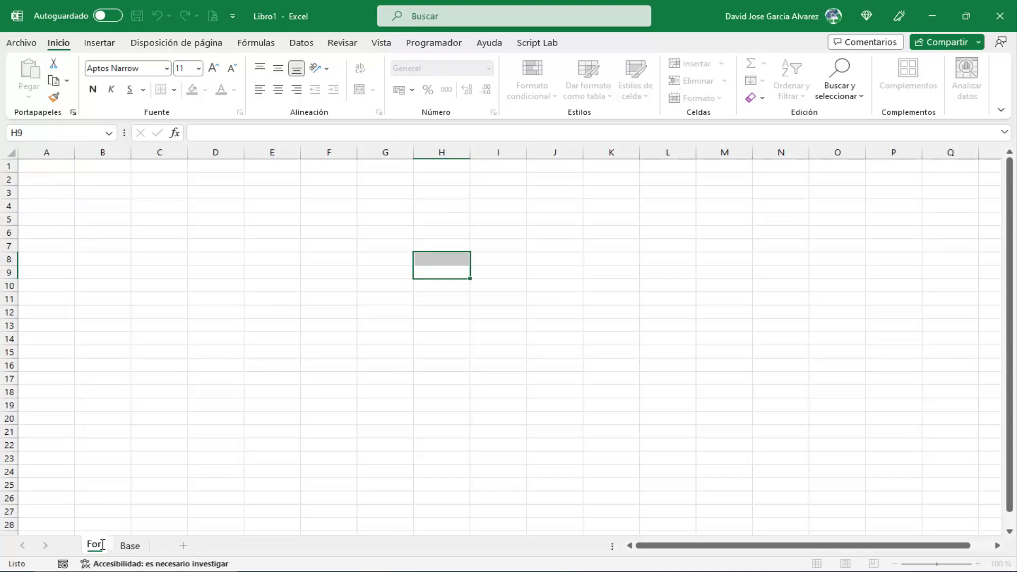
key(Return)
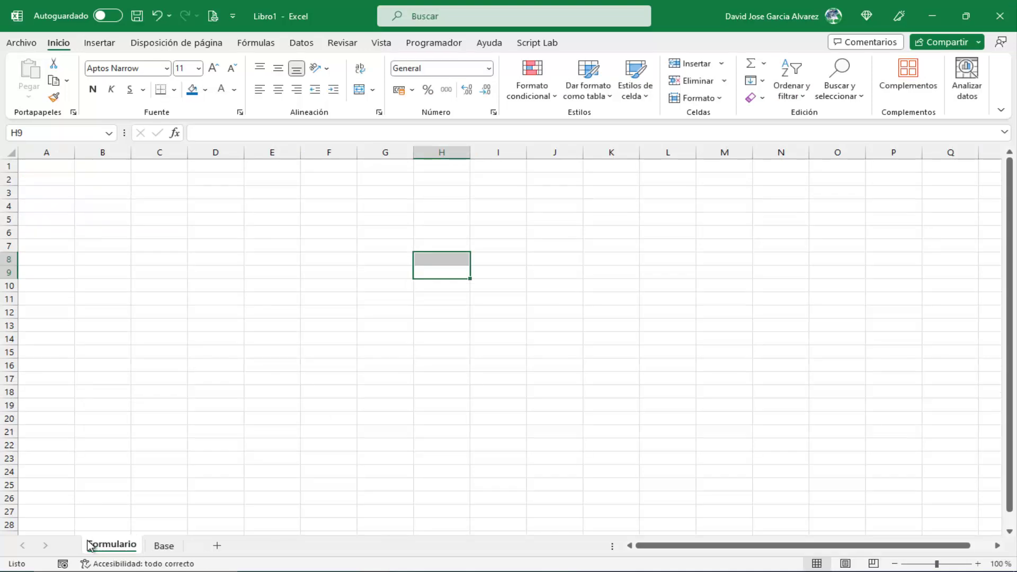
Enter the labels Codigo, Detalle and Costo in C8, C9 and C10.
click(177, 258)
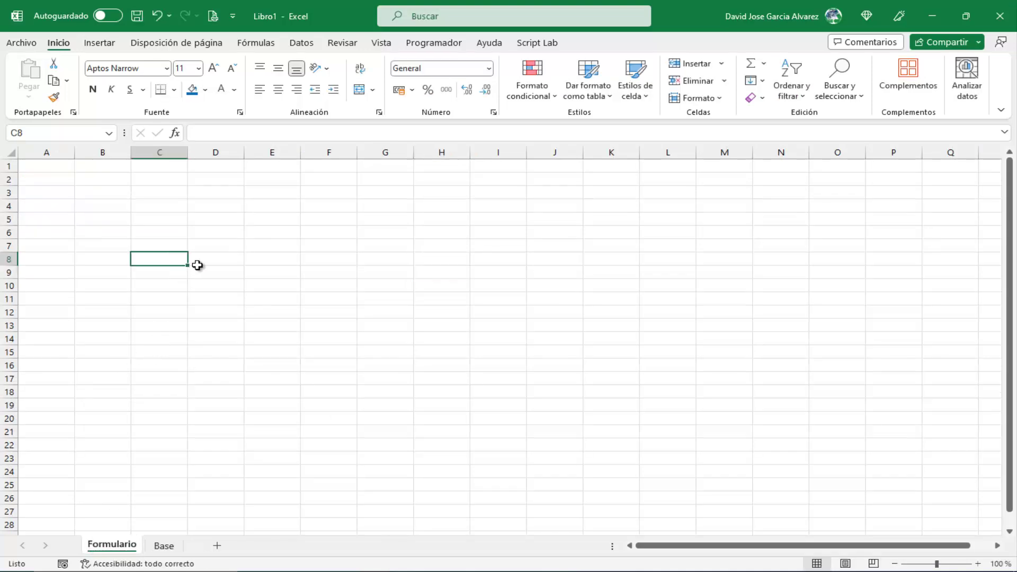
text(Codigo)
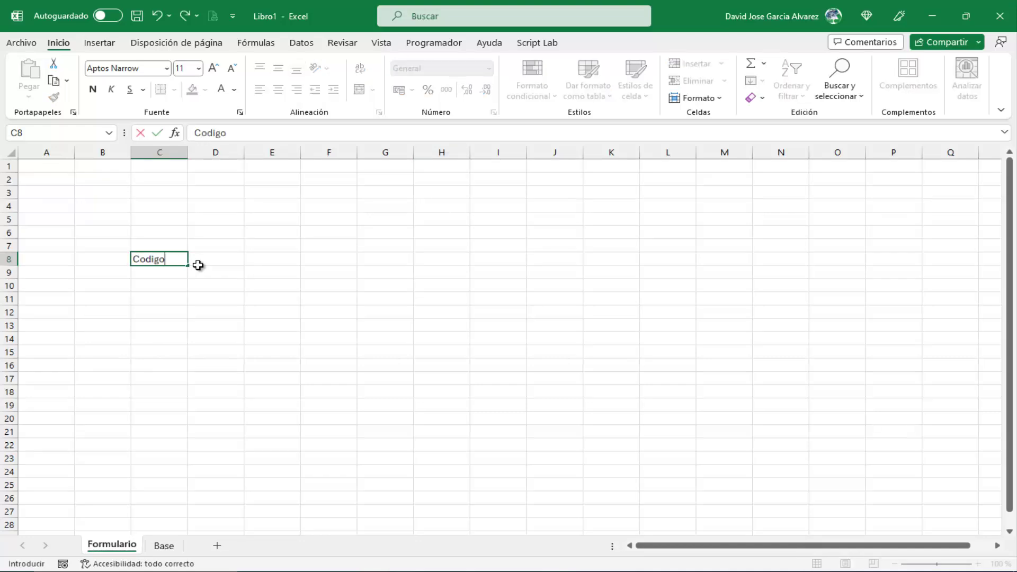
key(Tab)
key(Return)
text(D)
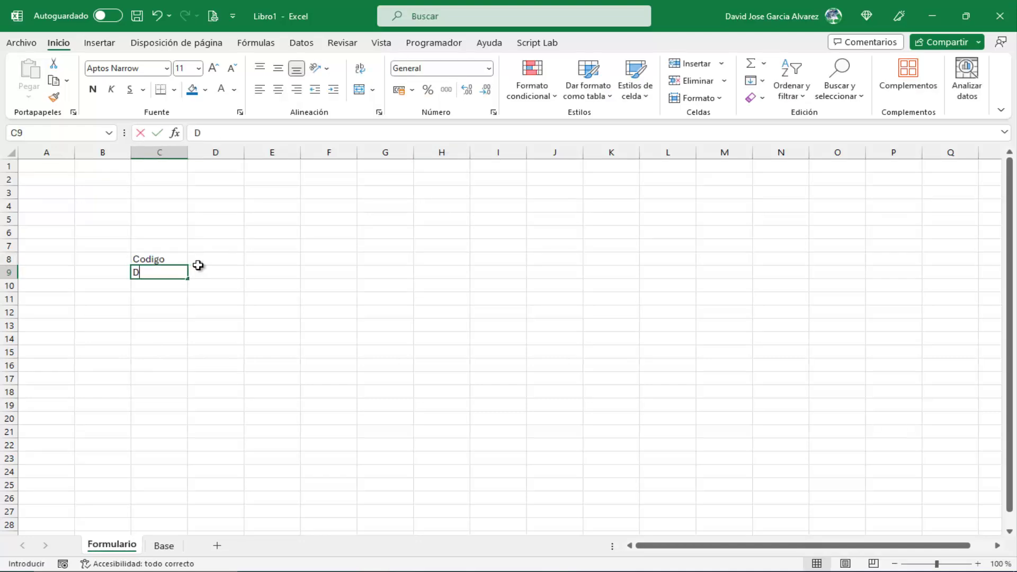
text(etalle)
key(Tab)
key(Return)
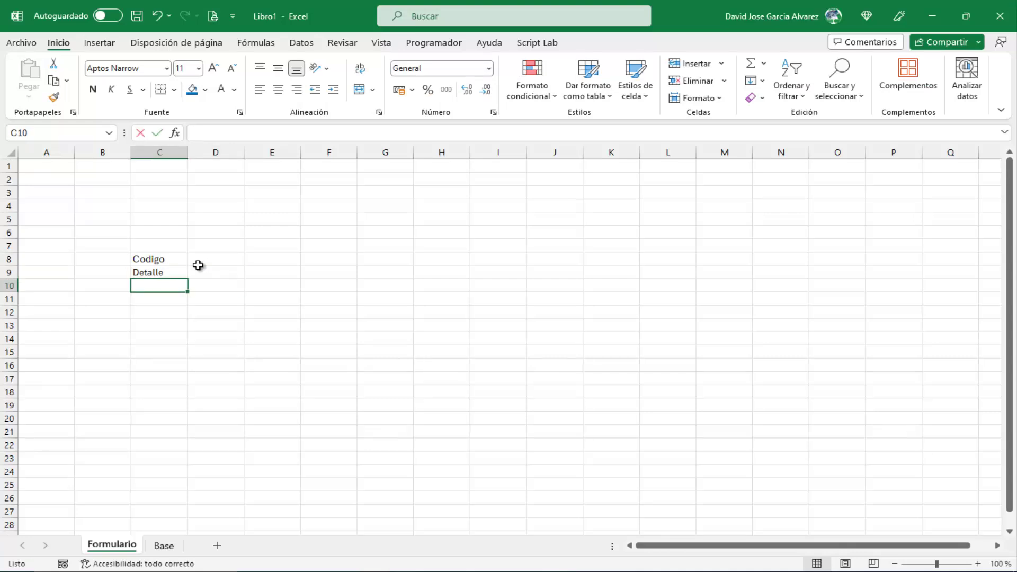
text(Costo)
key(Tab)
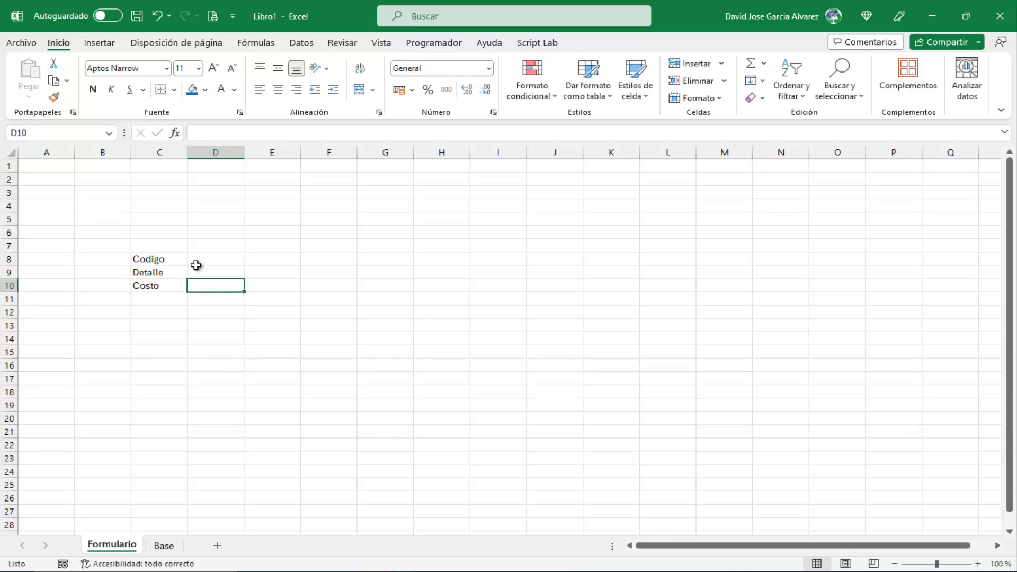
Apply All Borders to C8:D10 and widen column D.
mouse_move(180, 260)
mouse_down()
mouse_move(226, 270)
mouse_move(227, 289)
mouse_up()
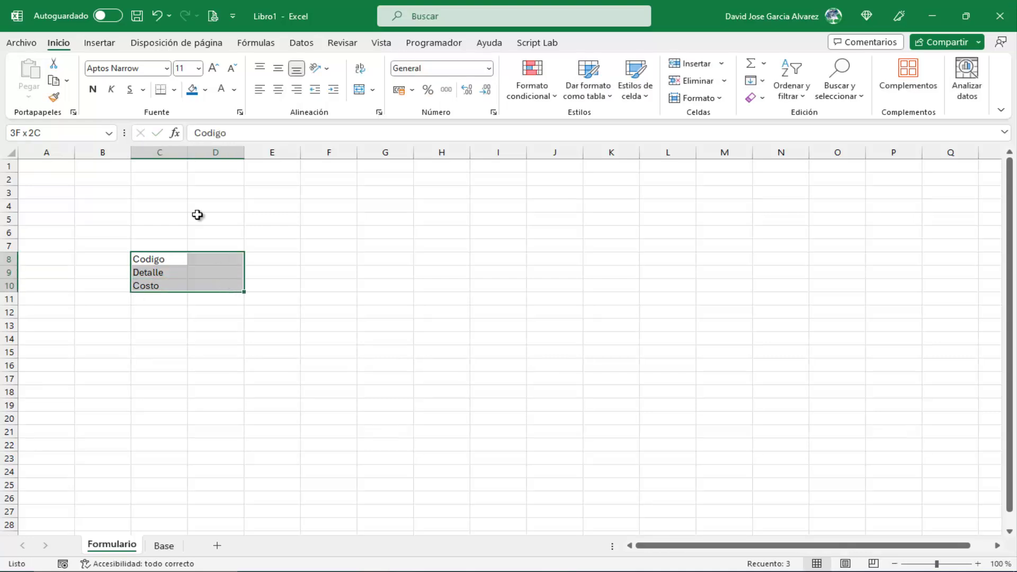
click(174, 90)
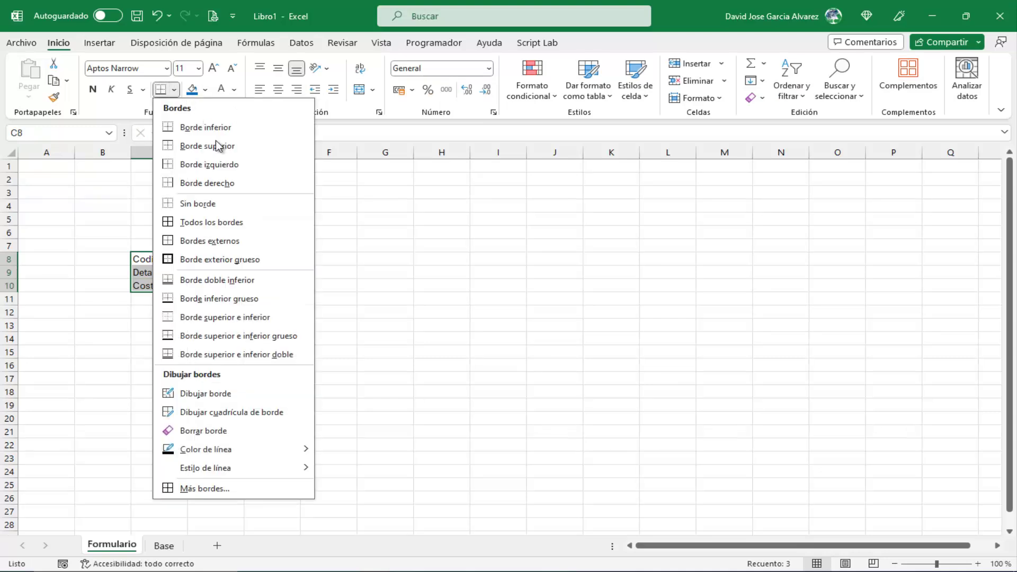
click(185, 223)
click(213, 283)
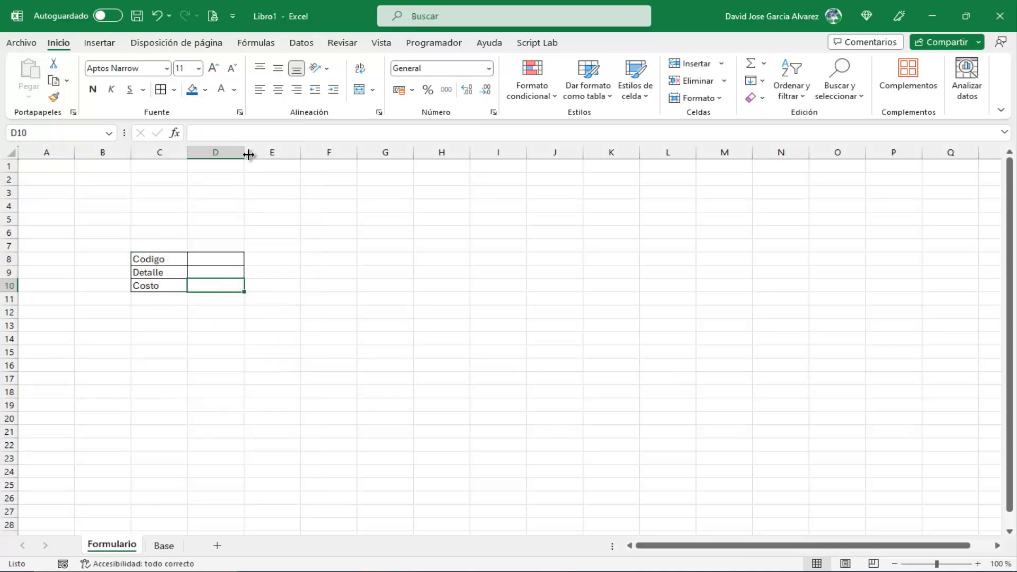
drag(249, 154, 321, 211)
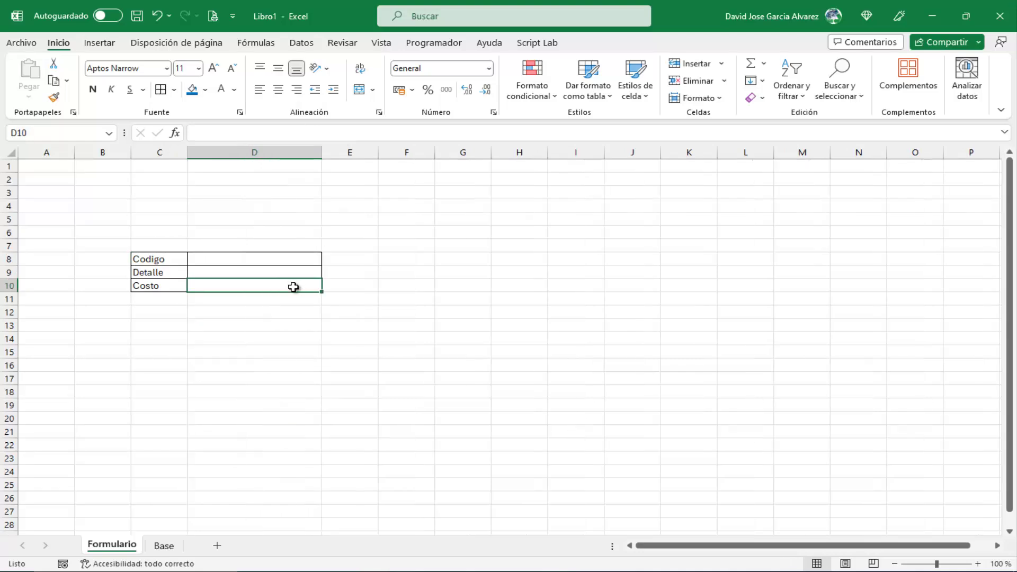
Give labels C8:C10 blue fill, bold white text and a larger font size.
drag(153, 259, 154, 282)
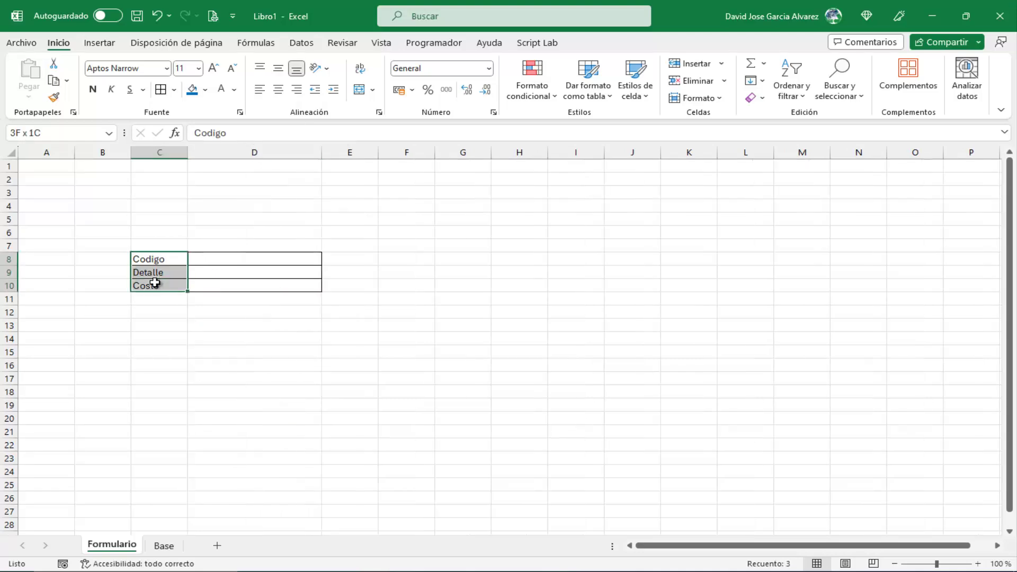
click(192, 89)
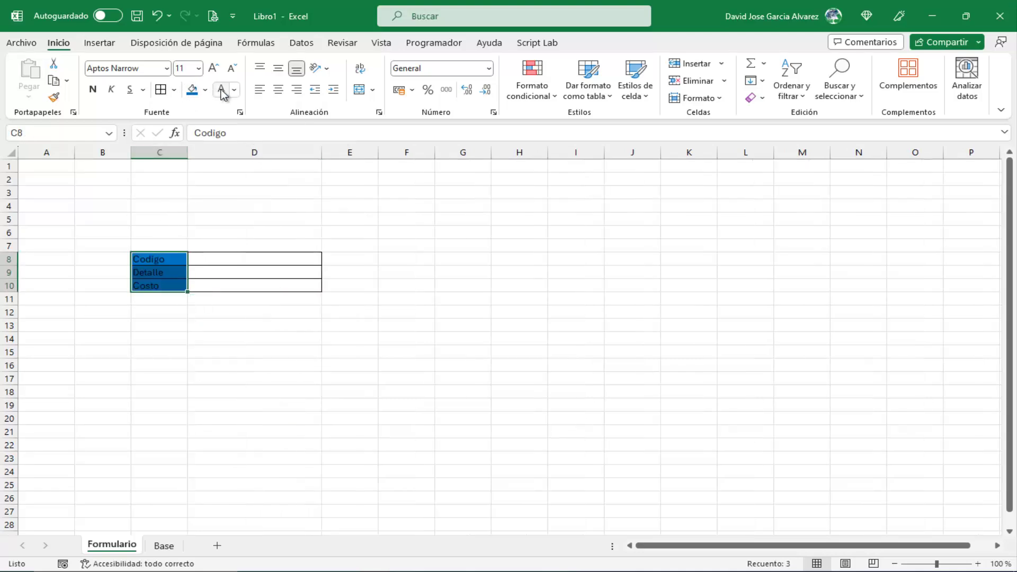
click(221, 90)
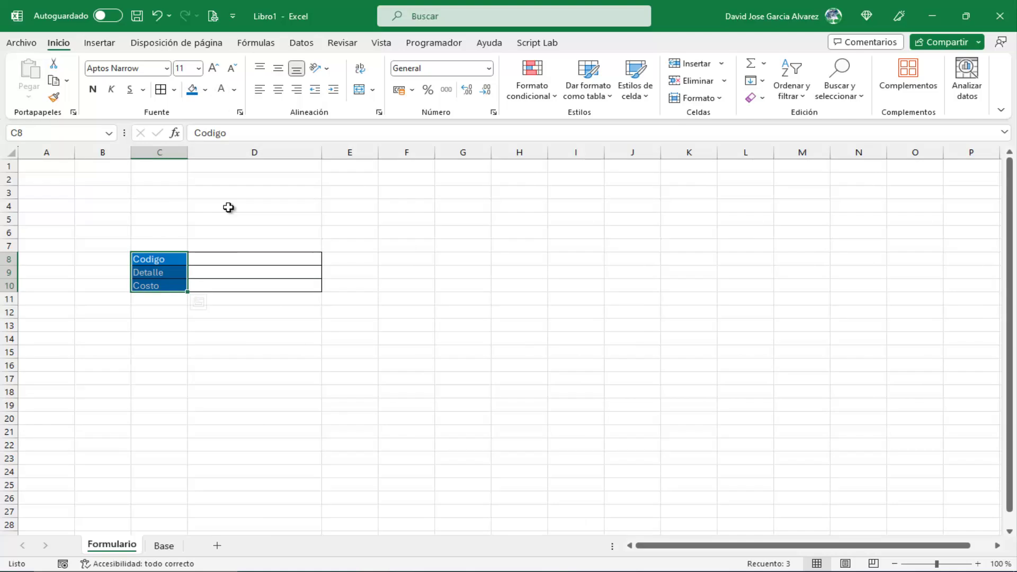
click(93, 90)
mouse_move(182, 262)
mouse_down()
mouse_move(215, 271)
mouse_move(228, 289)
mouse_up()
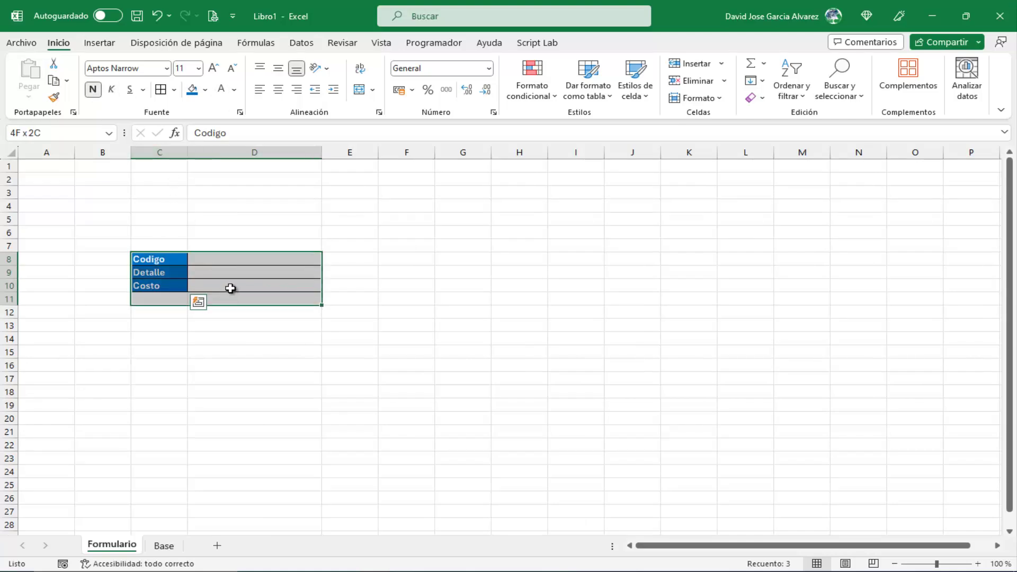
click(214, 68)
click(213, 67)
click(214, 68)
Widen column D further to make room for the form.
click(212, 245)
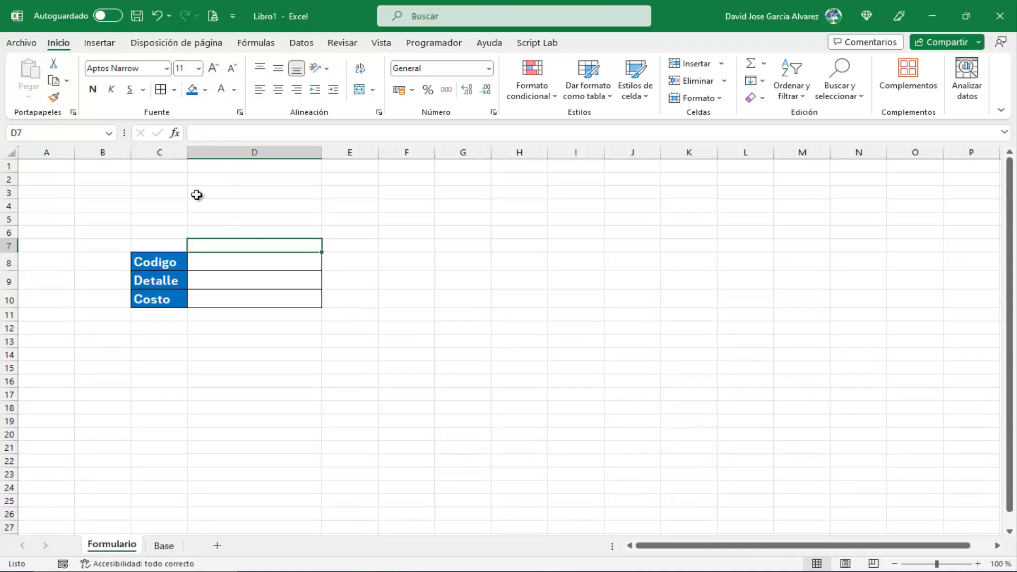
drag(187, 153, 209, 185)
drag(340, 157, 380, 174)
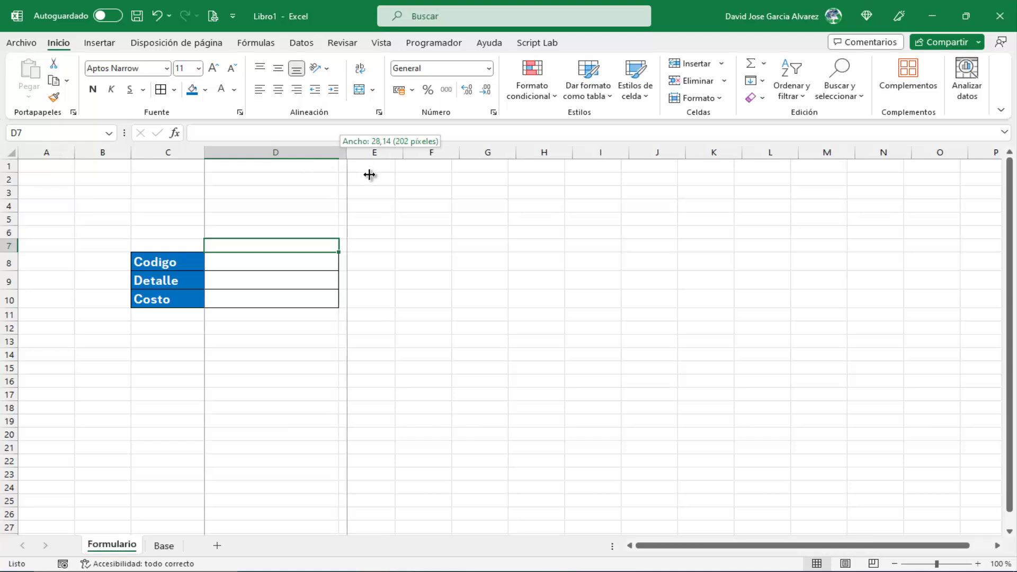
click(385, 219)
Merge and centre C7:D7 and enter the title 'Formulario'.
drag(173, 242, 274, 243)
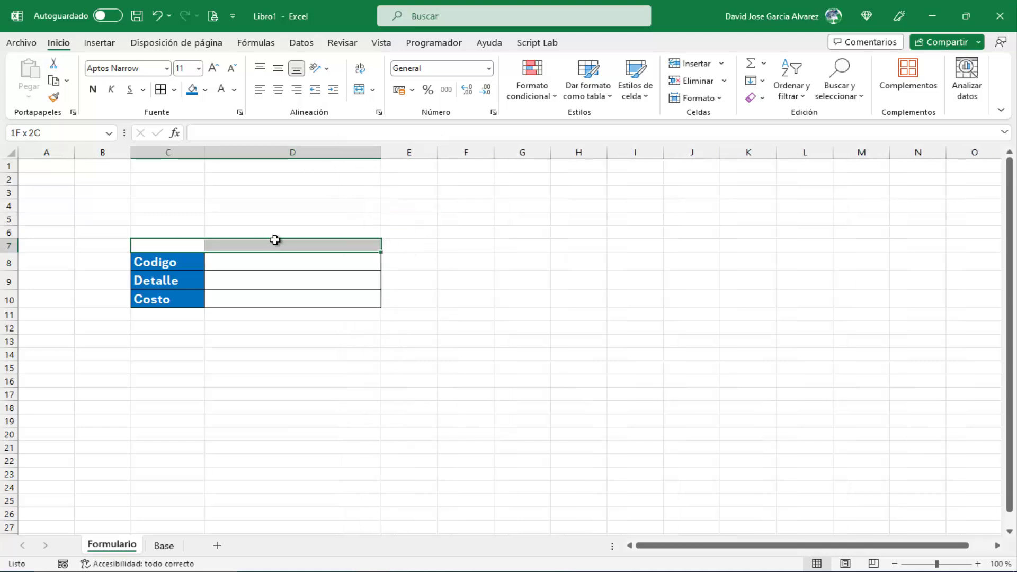
click(363, 90)
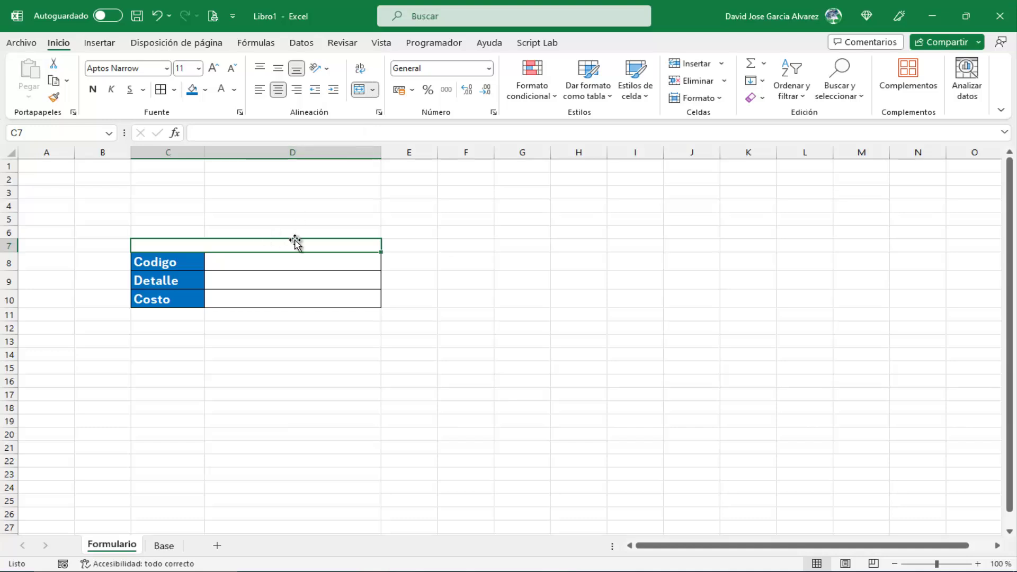
text(Formua)
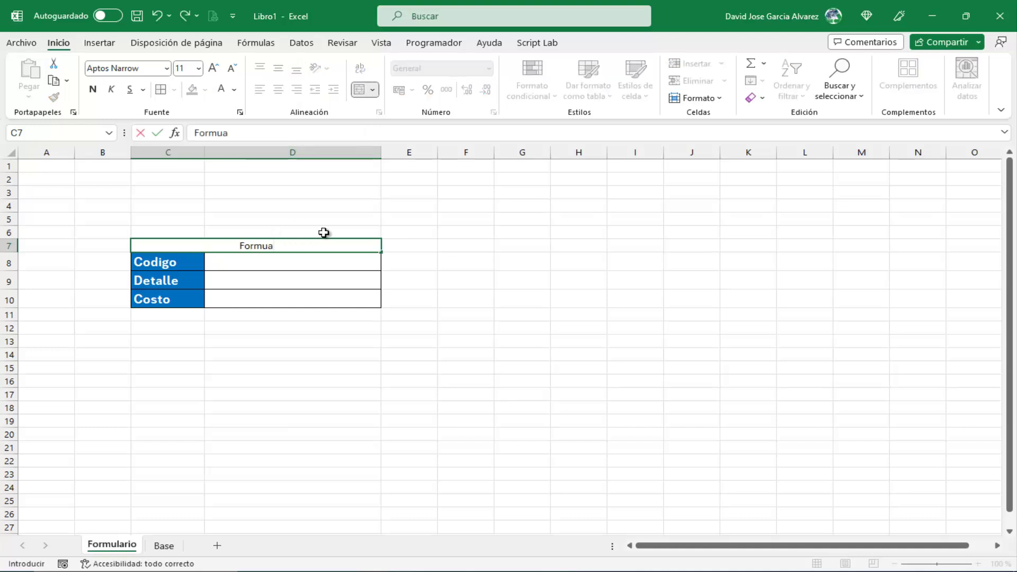
key(BackSpace)
text(ario)
key(BackSpace)
key(BackSpace)
key(BackSpace)
key(BackSpace)
text(ña)
key(BackSpace)
key(BackSpace)
text(ñ)
key(BackSpace)
text(la)
text(rio)
key(Return)
Fill the Codigo entry cell D8 yellow.
key(Right)
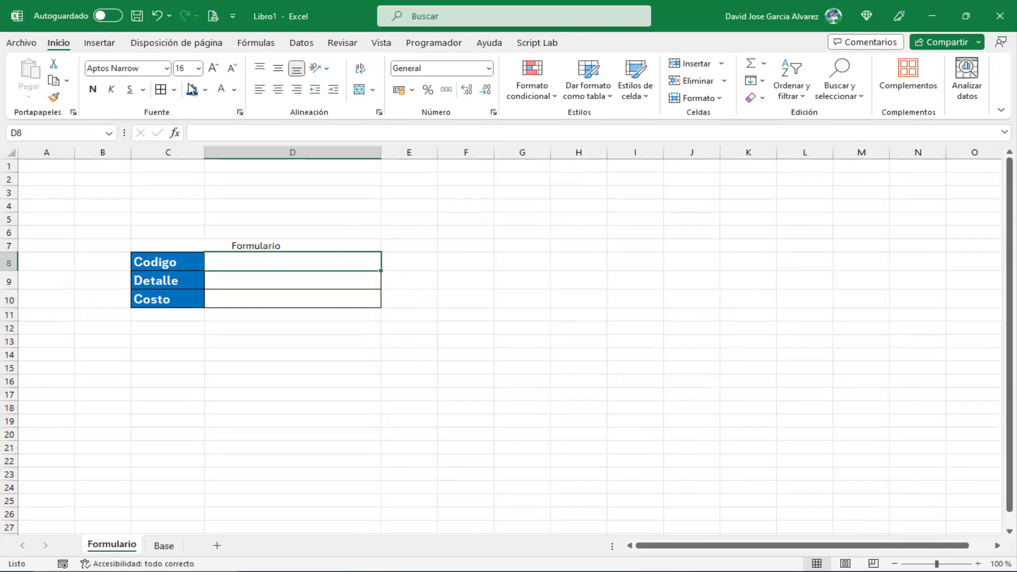
click(206, 90)
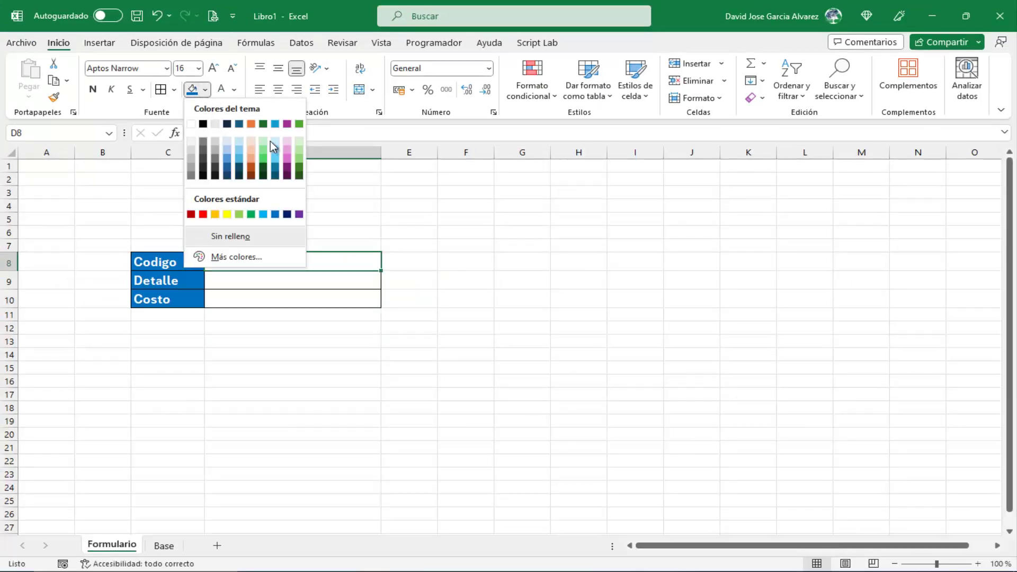
click(227, 214)
drag(243, 282, 243, 297)
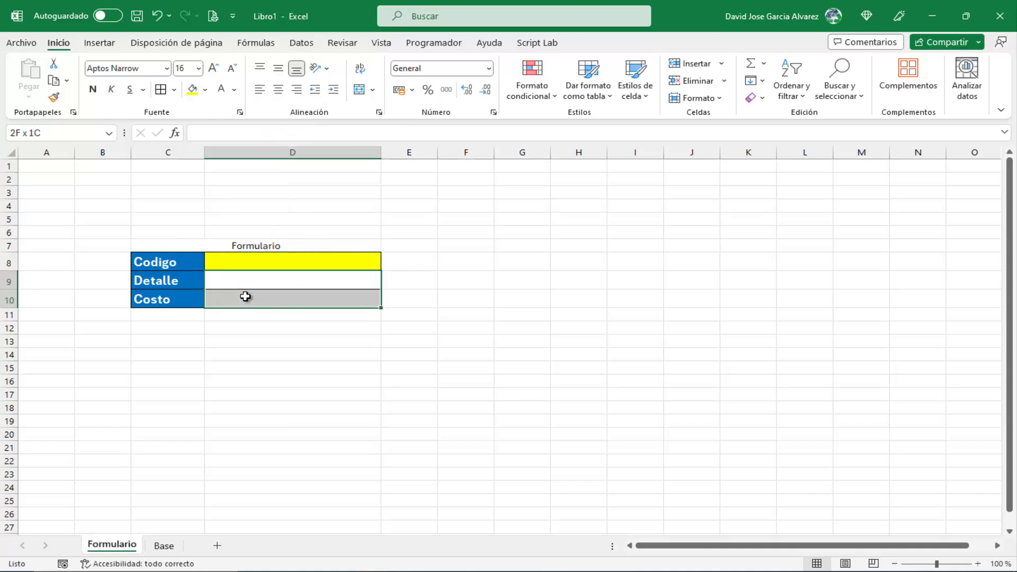
click(413, 341)
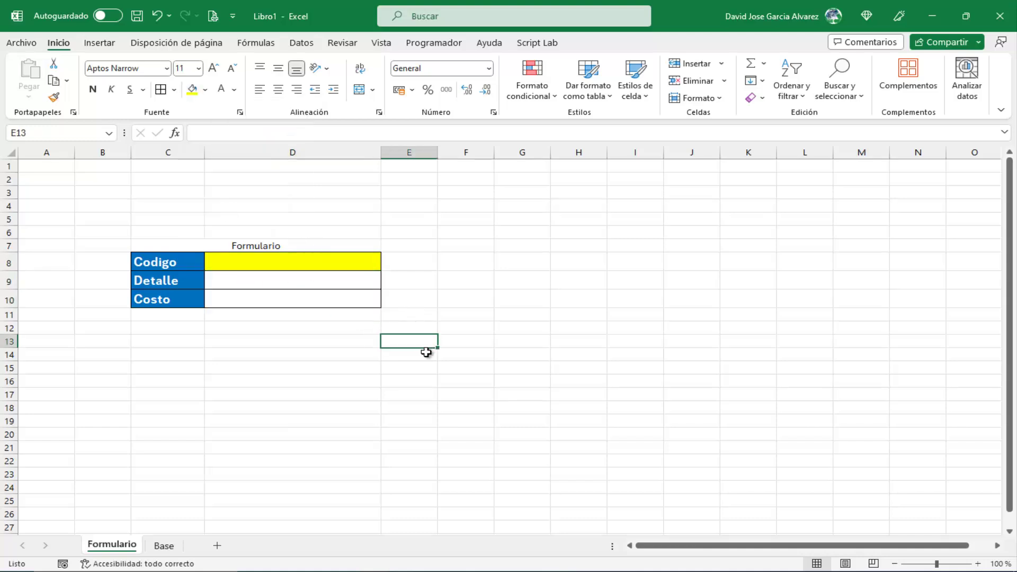
click(329, 358)
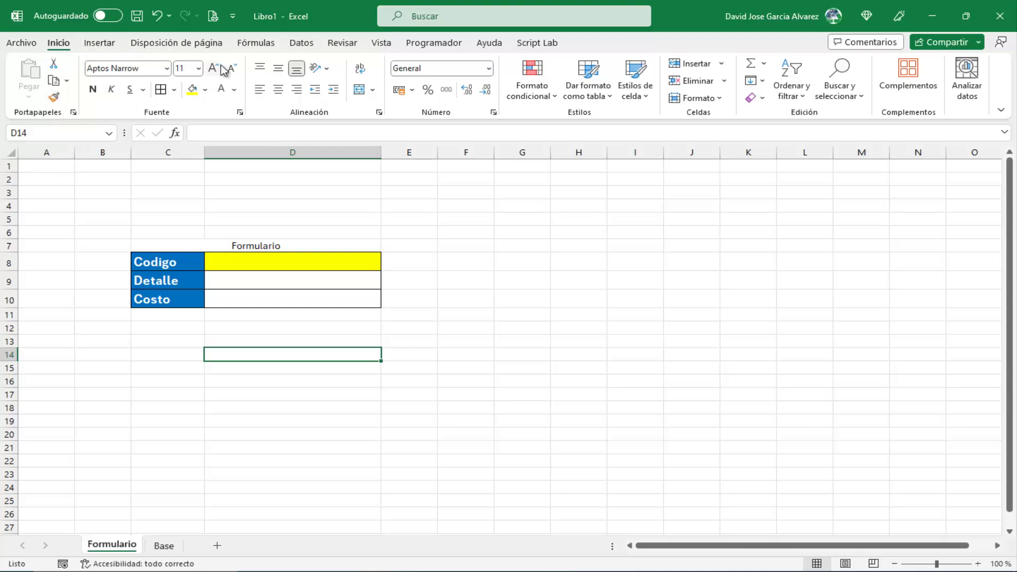
Turn off gridline viewing from the Page Layout options.
click(197, 49)
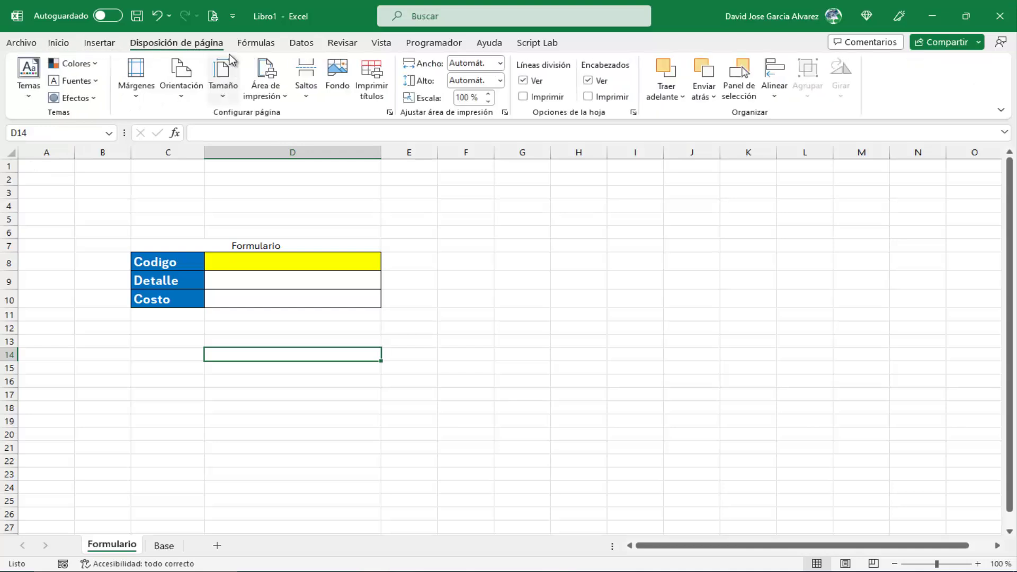
click(382, 45)
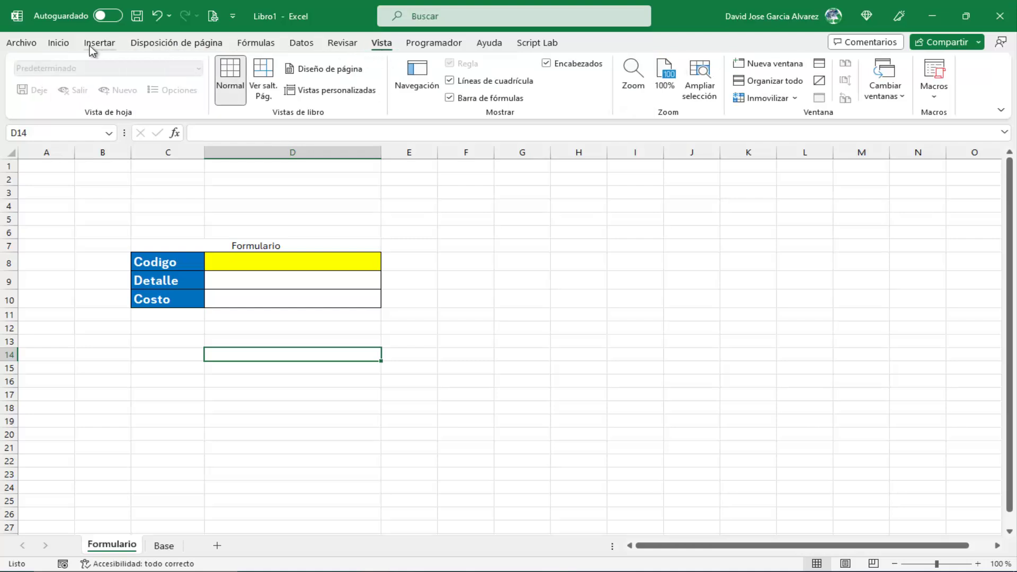
click(71, 45)
click(214, 46)
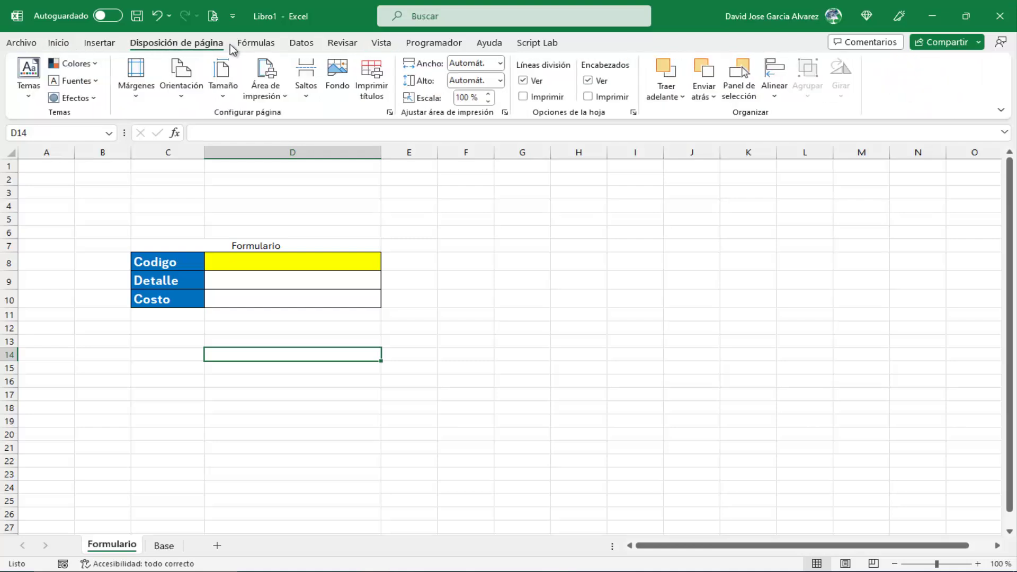
scroll(296, 42, down, 1)
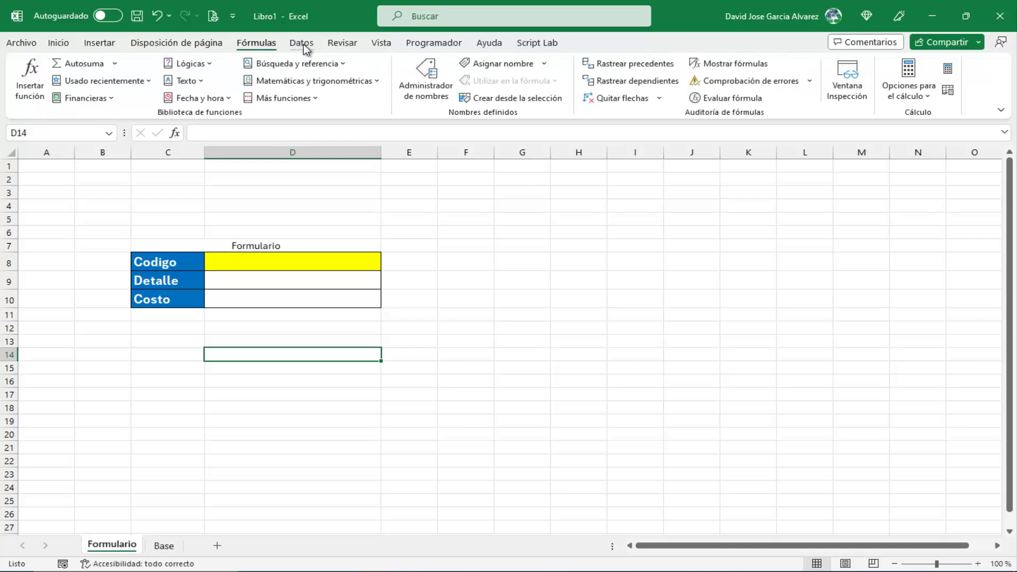
scroll(302, 44, down, 1)
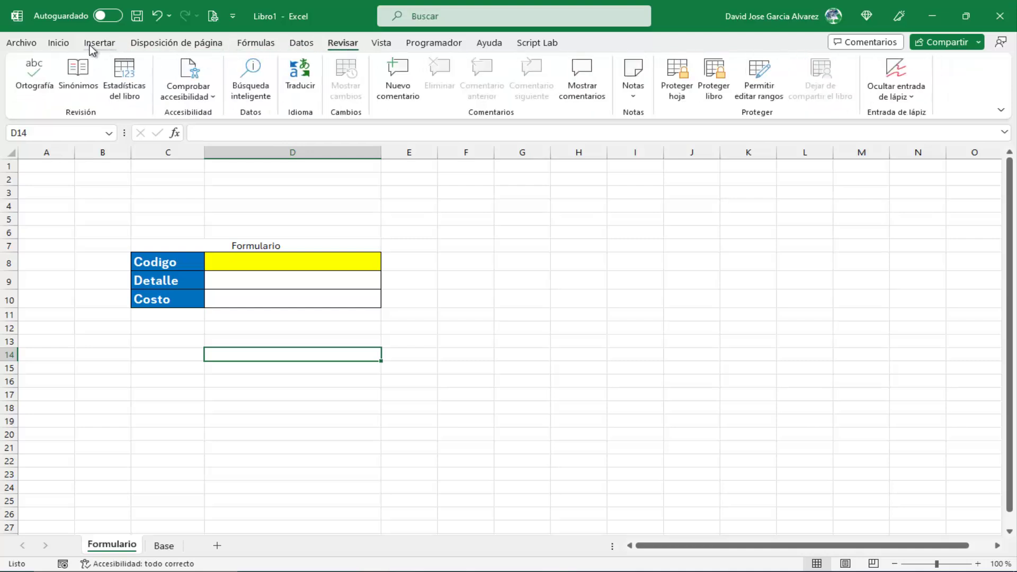
click(35, 47)
click(24, 45)
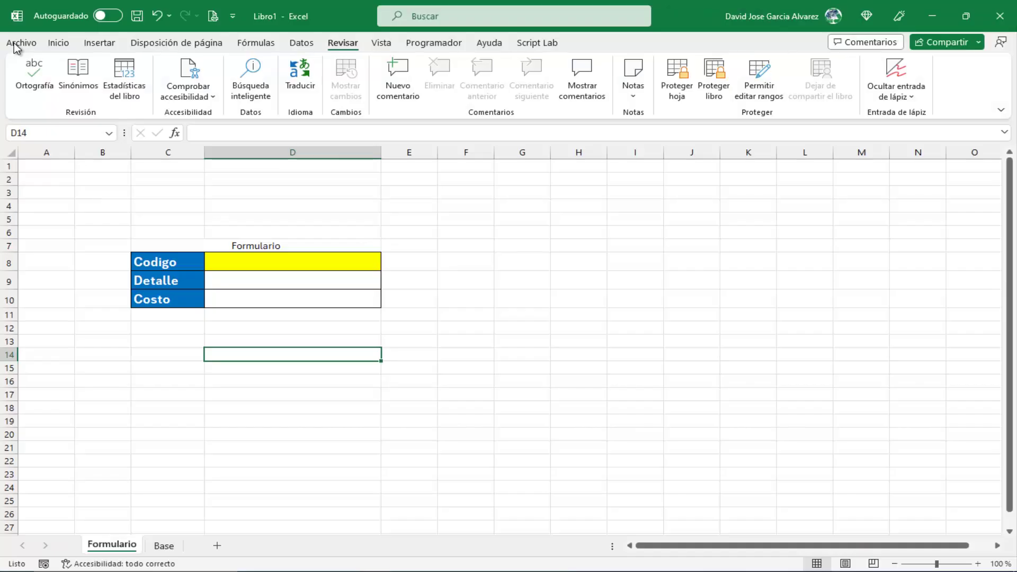
click(62, 44)
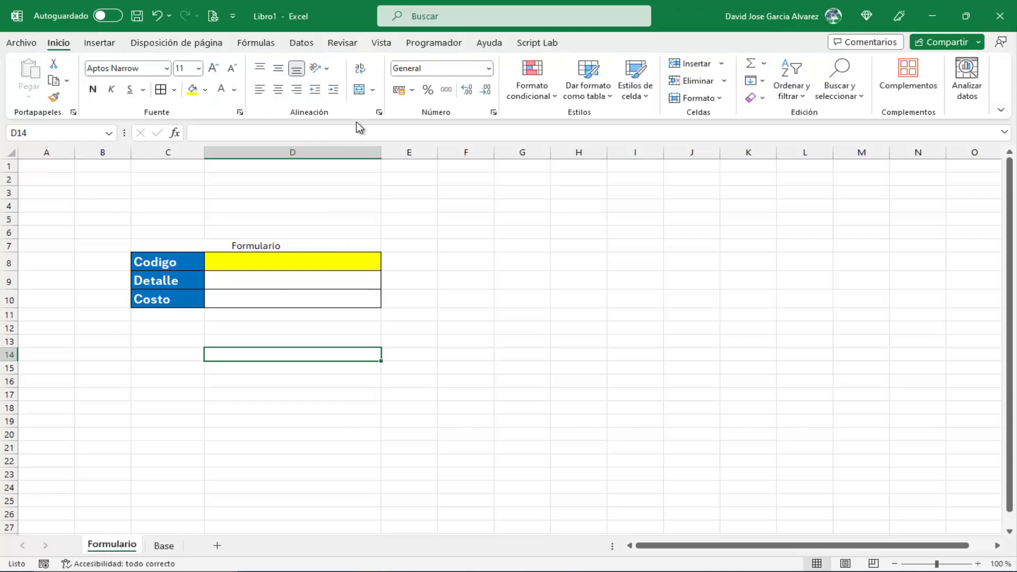
click(106, 45)
click(143, 44)
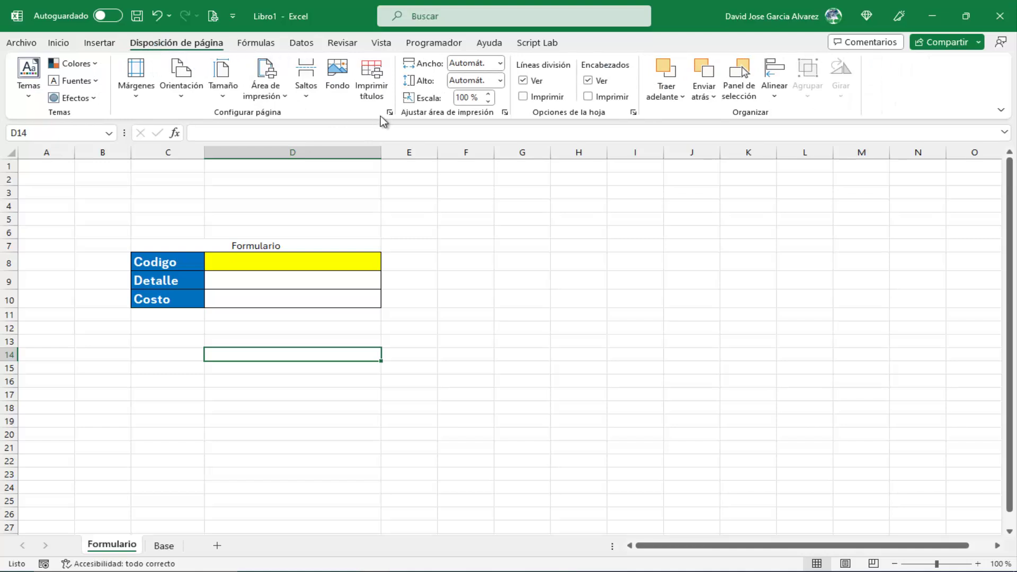
click(541, 80)
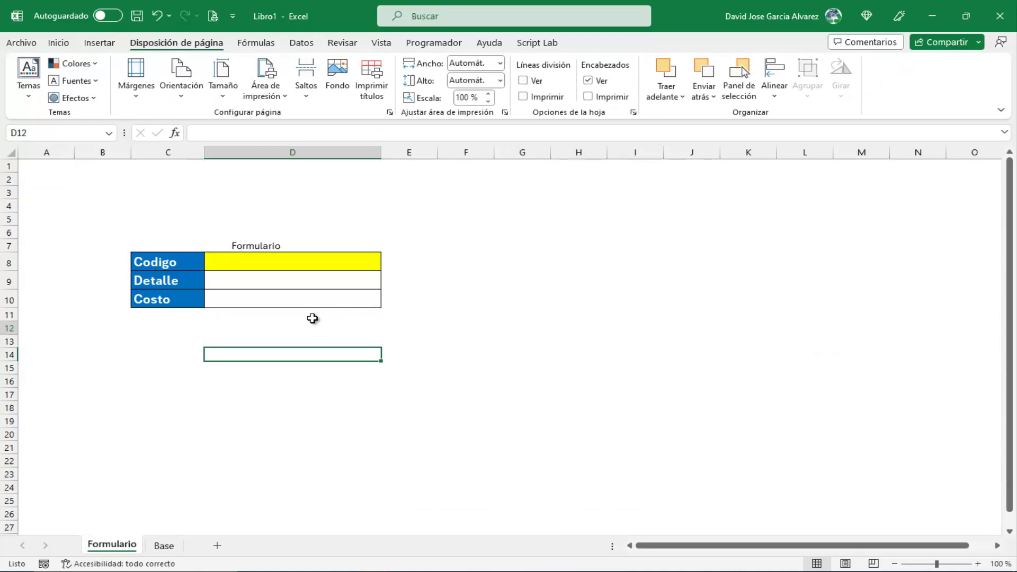
Select the form range C8:D10, then the Codigo entry cell D8.
drag(188, 263, 246, 287)
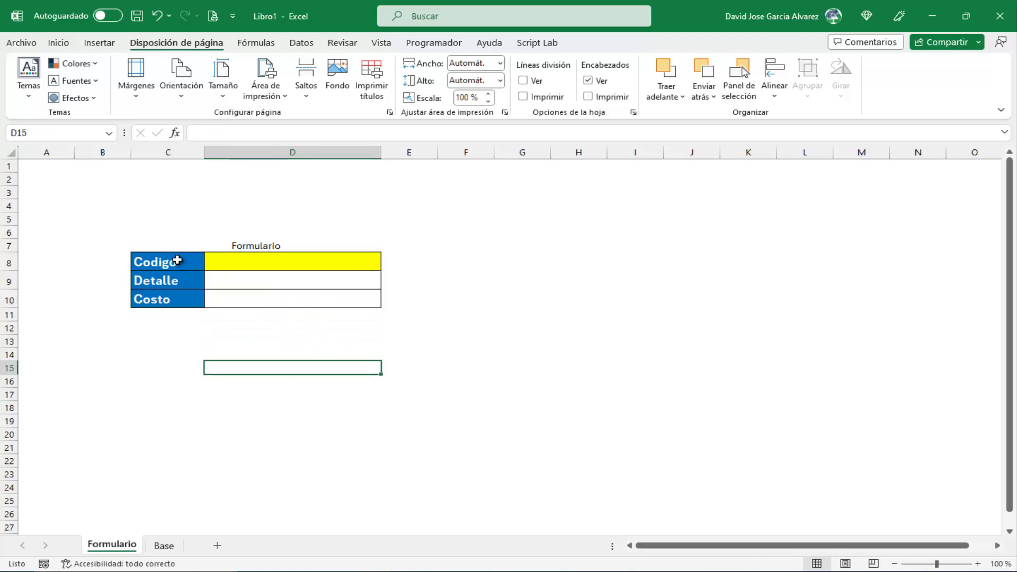
drag(177, 261, 255, 299)
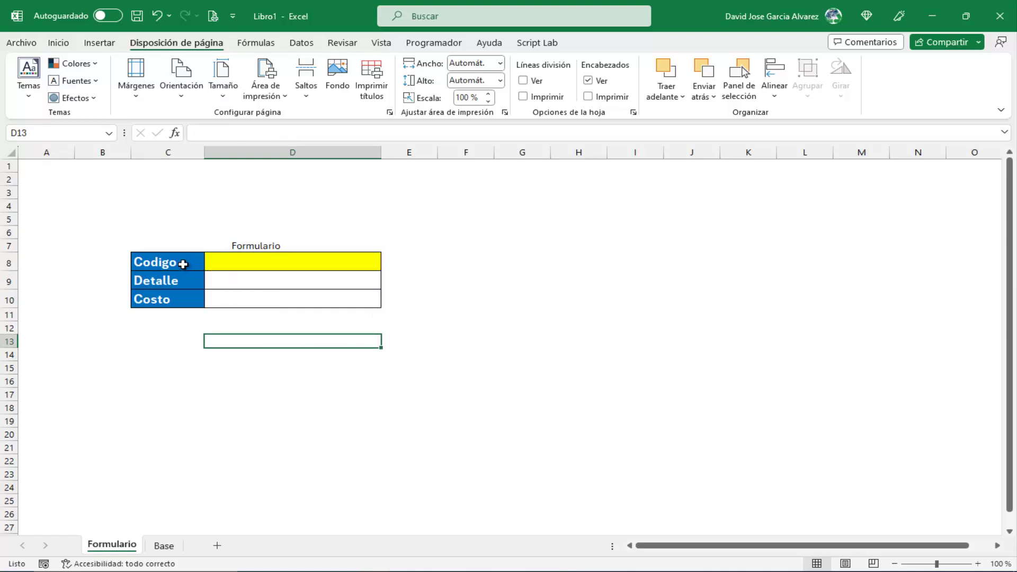
drag(186, 262, 279, 298)
click(333, 257)
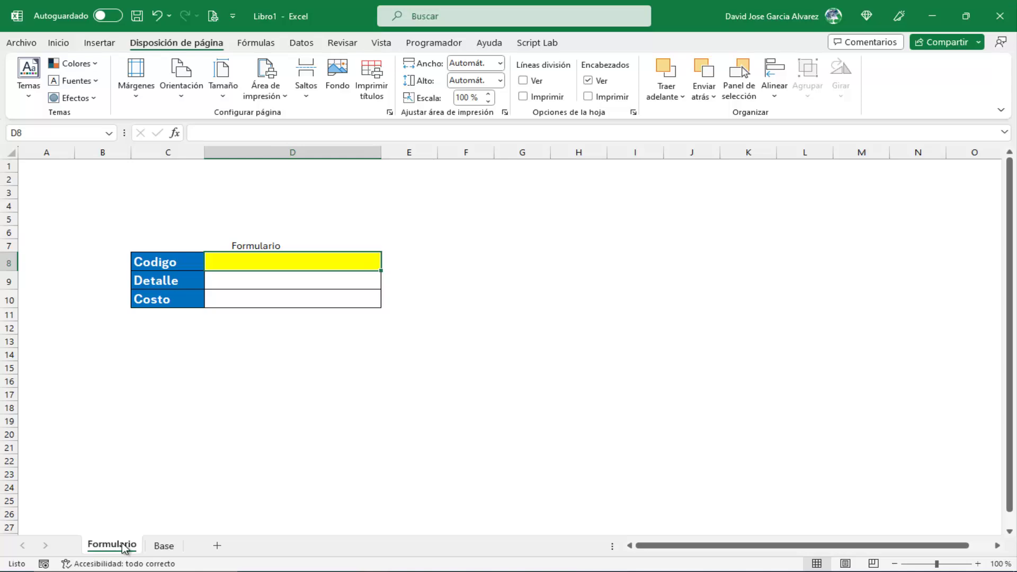
Open the Formulario sheet's code and add a Worksheet_Change event procedure.
right_click(124, 547)
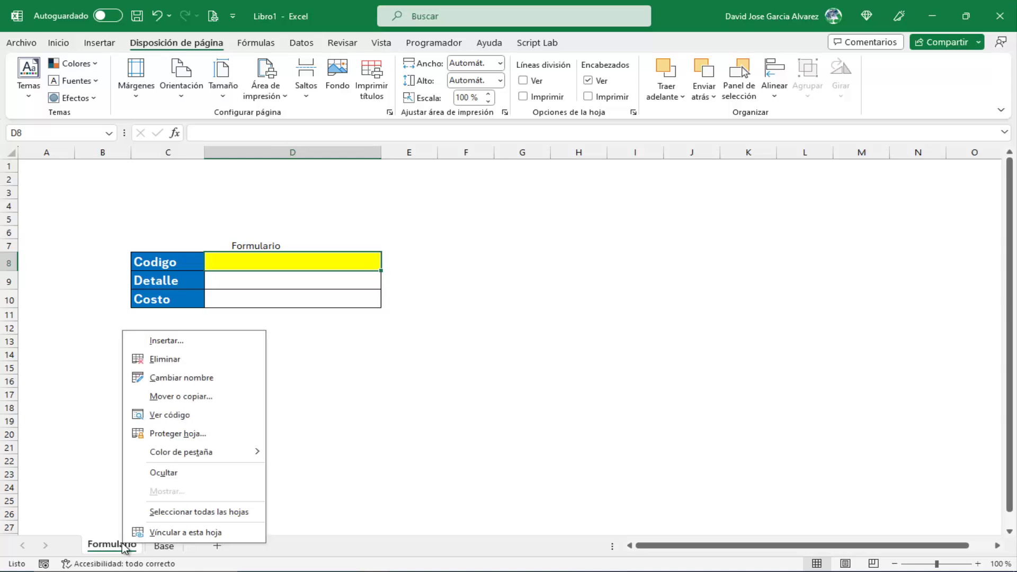
click(198, 414)
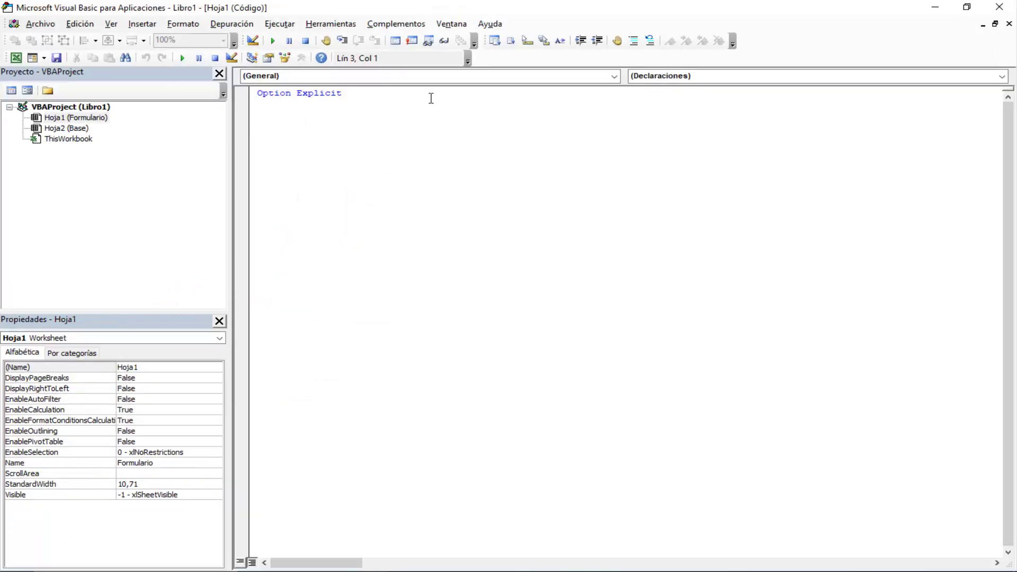
click(614, 76)
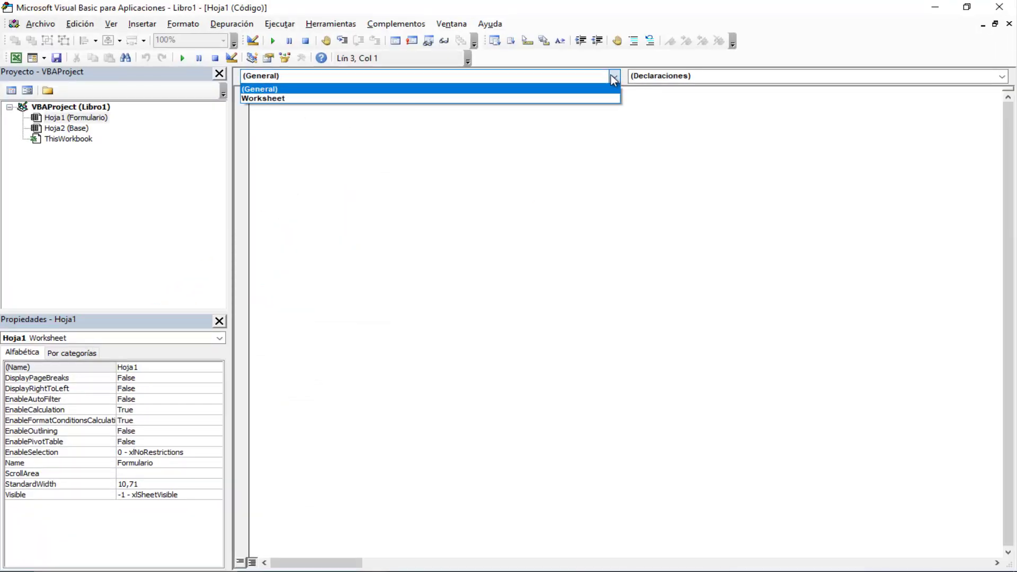
click(296, 99)
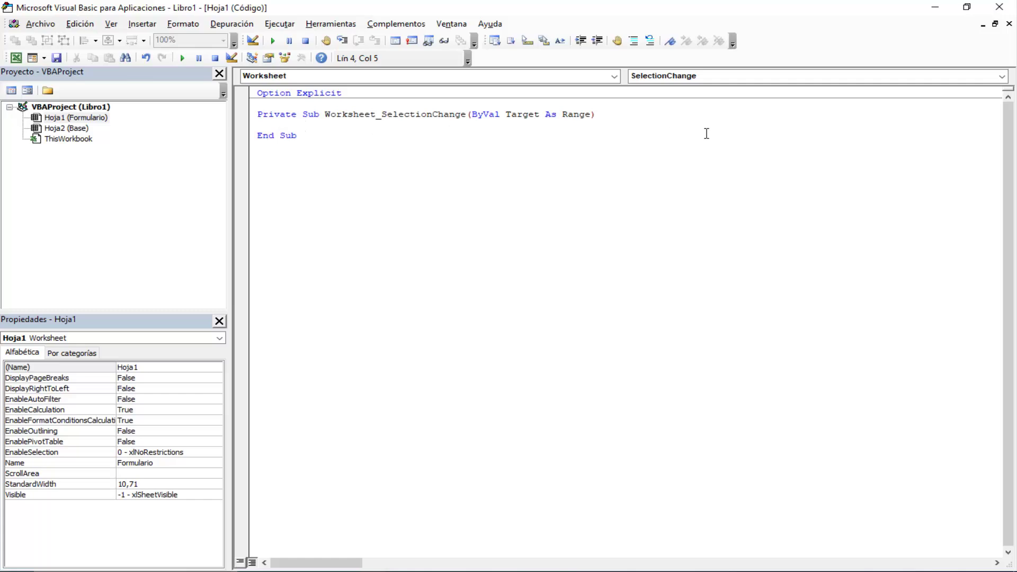
click(1001, 75)
click(680, 136)
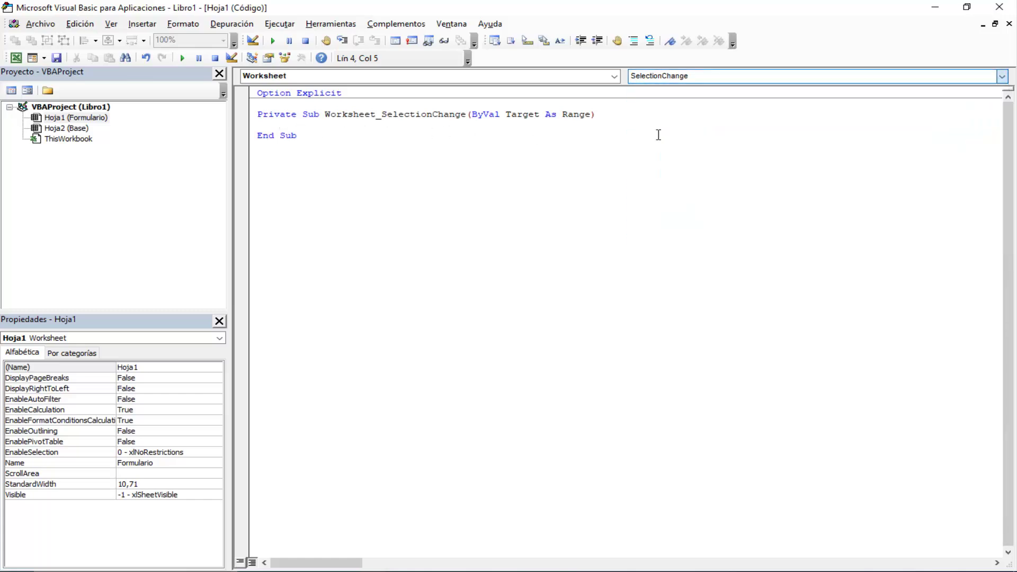
Delete the SelectionChange stub and leave blank indented lines inside Worksheet_Change.
drag(303, 178, 227, 156)
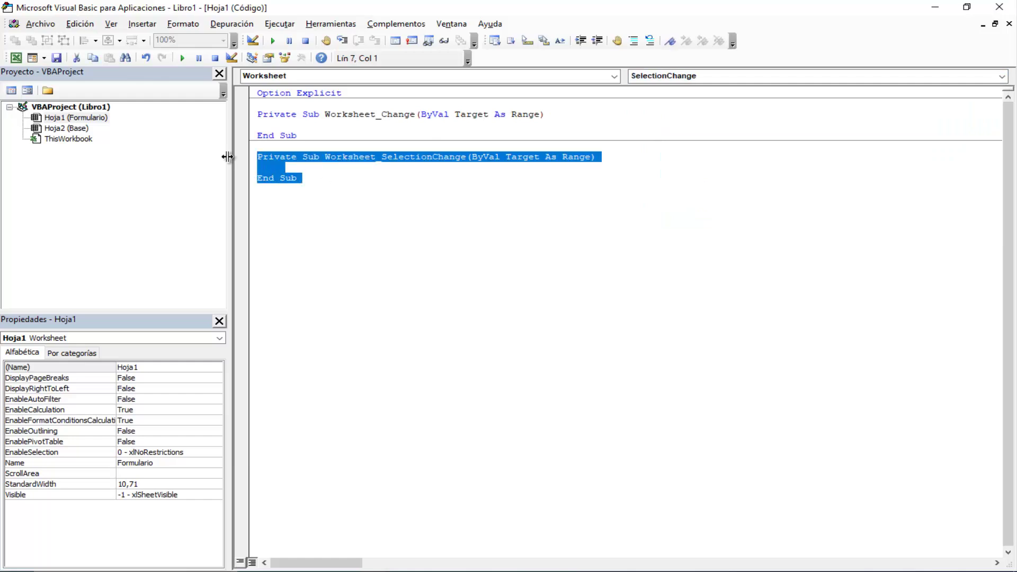
key(Delete)
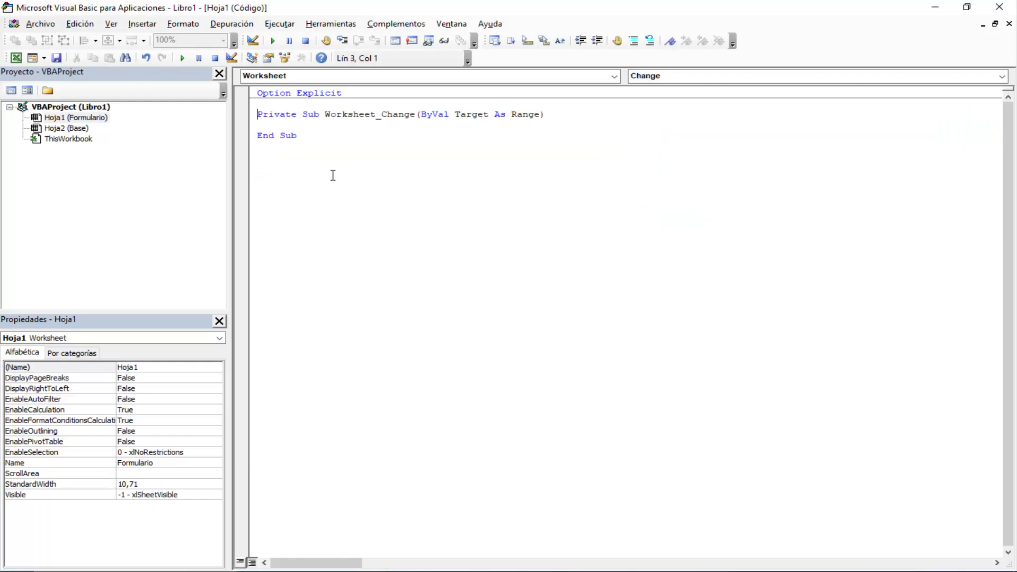
key(BackSpace)
key(Down)
key(Tab)
key(Return)
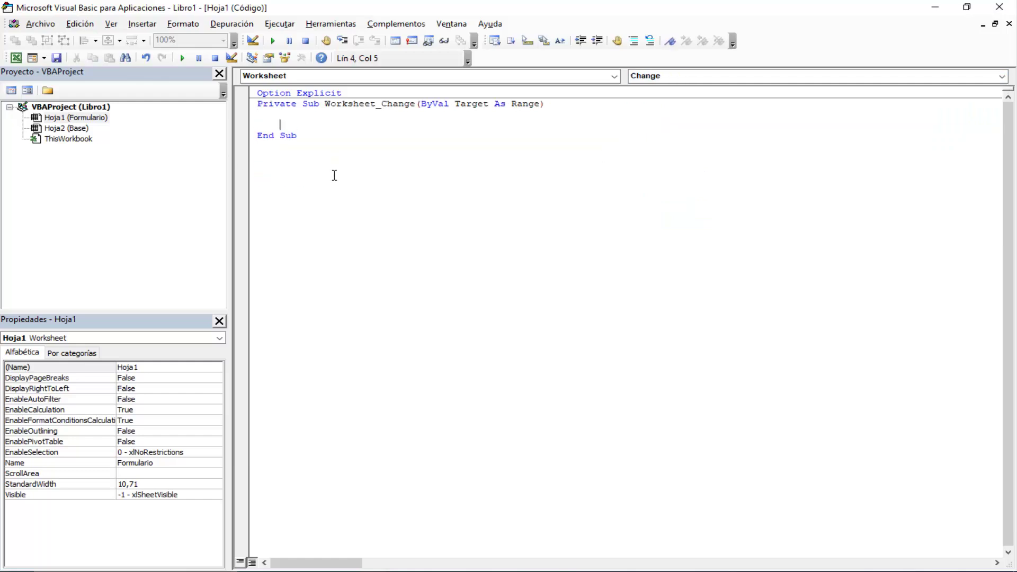
key(Return)
key(Up)
Write the line If Target.Address = "$D$8" Then in Worksheet_Change.
click(16, 57)
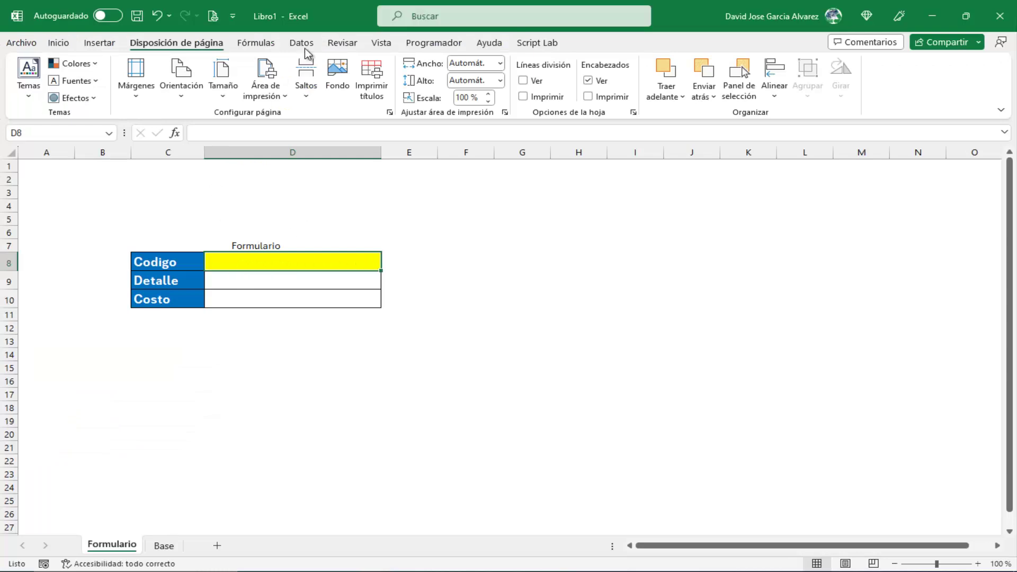
click(433, 42)
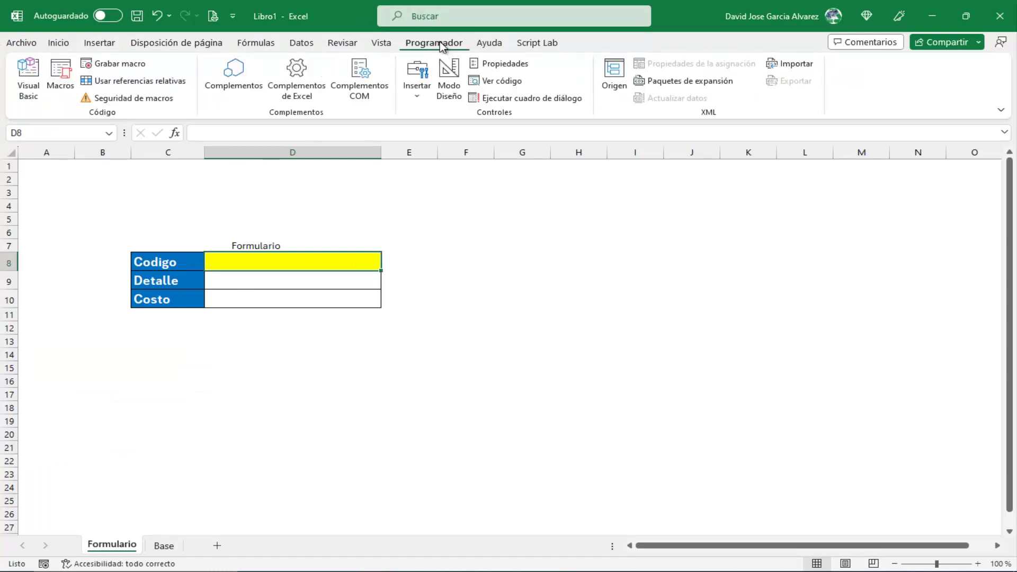
click(21, 86)
text(i)
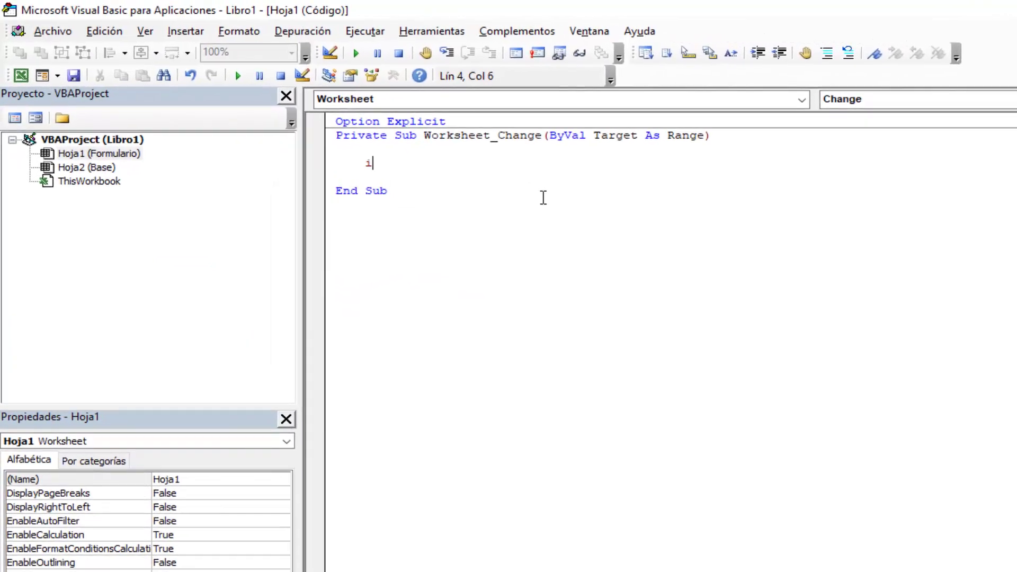
text(f targ)
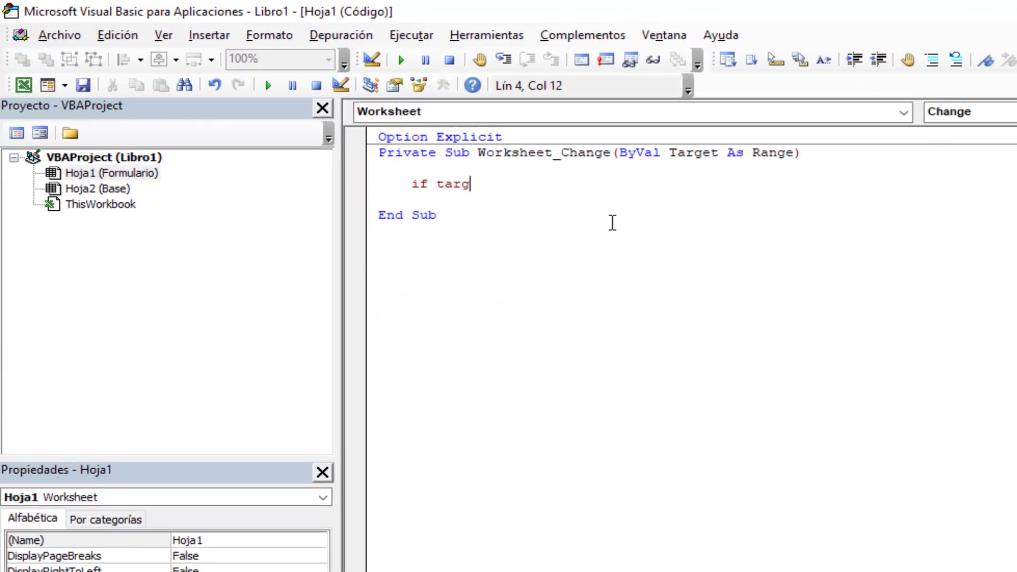
text(et.a)
scroll(614, 231, down, 1)
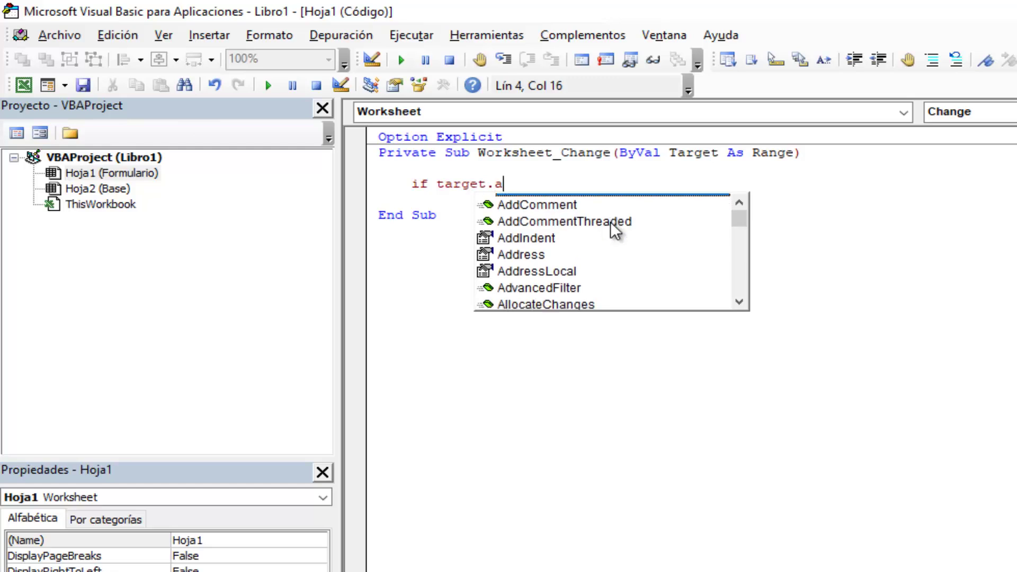
text(d)
key(Tab)
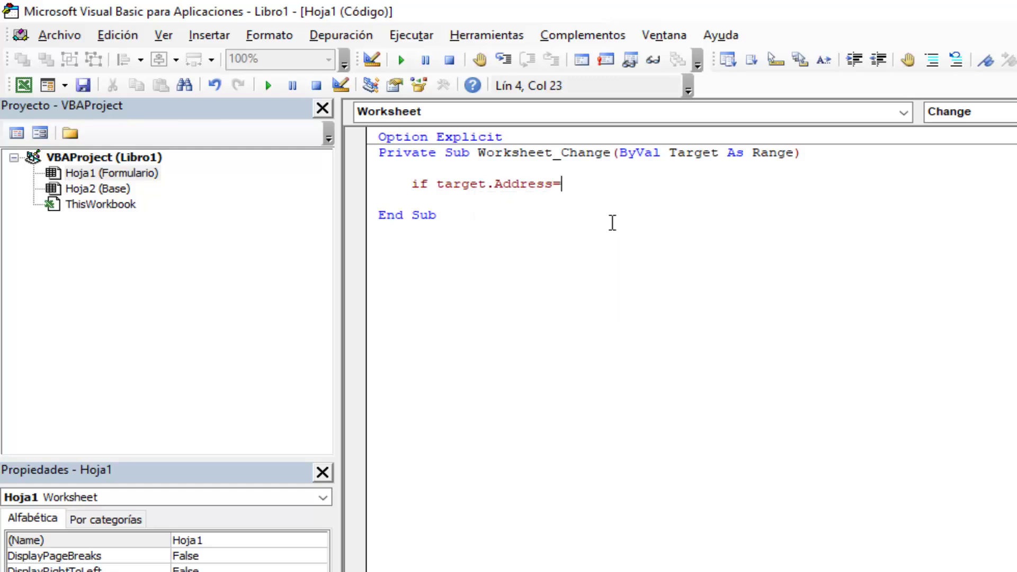
text(")
text($)
click(23, 84)
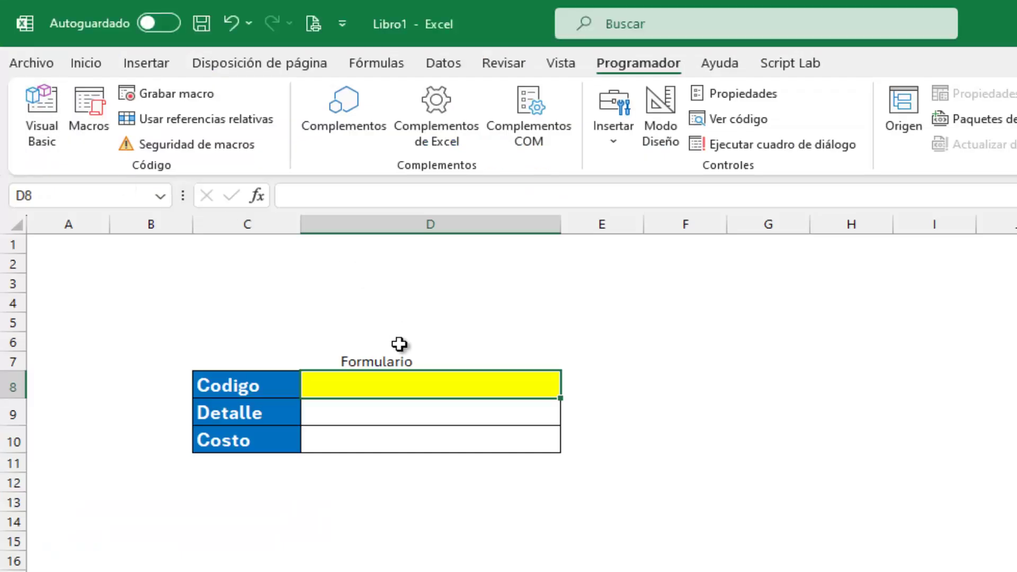
click(52, 135)
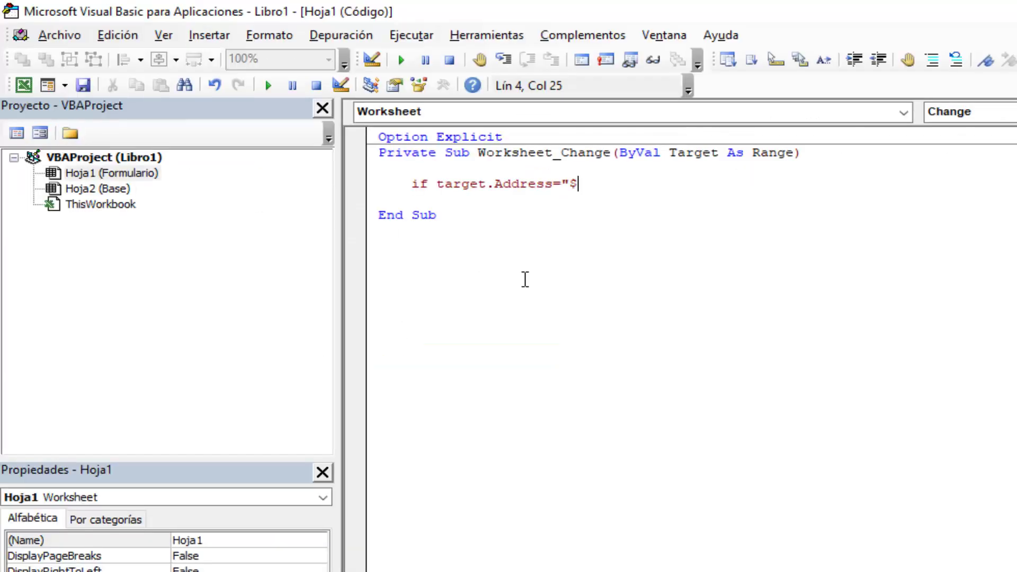
text(D)
text($8")
text( t)
text(hen)
Close the block with End If and show MsgBox "EcoDev-Solutions" inside it.
key(Return)
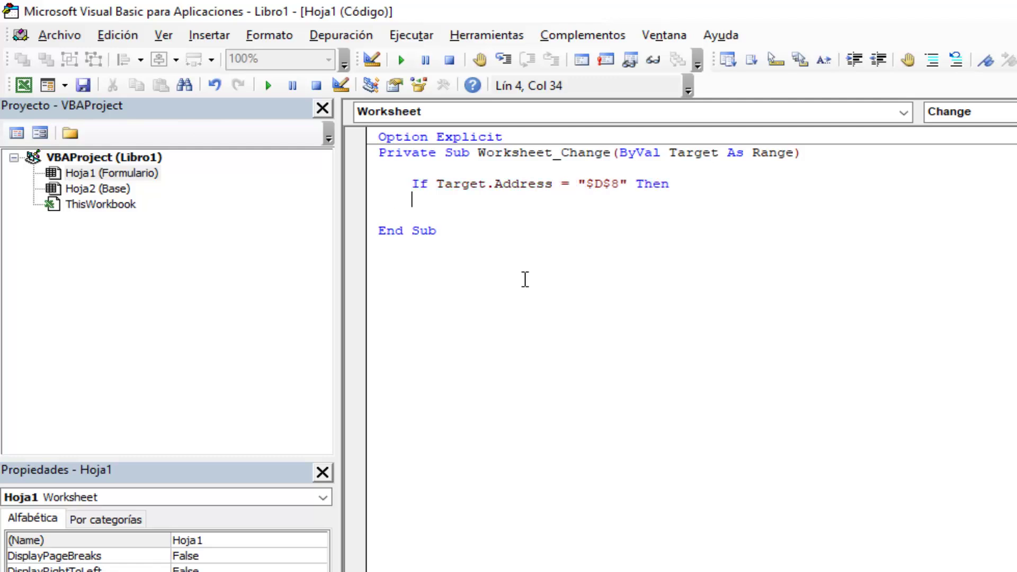
key(Return)
text(end if)
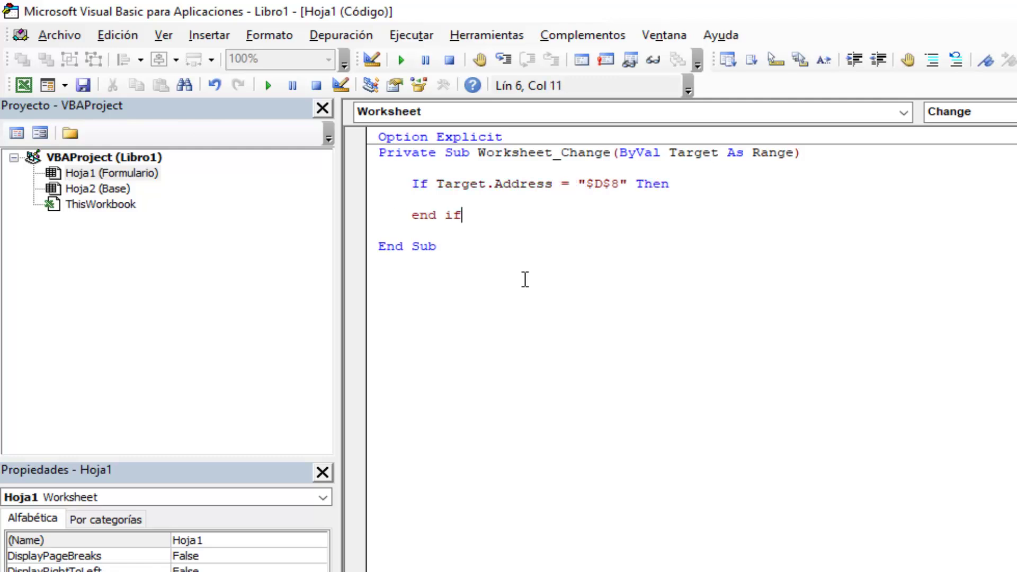
key(Up)
key(Return)
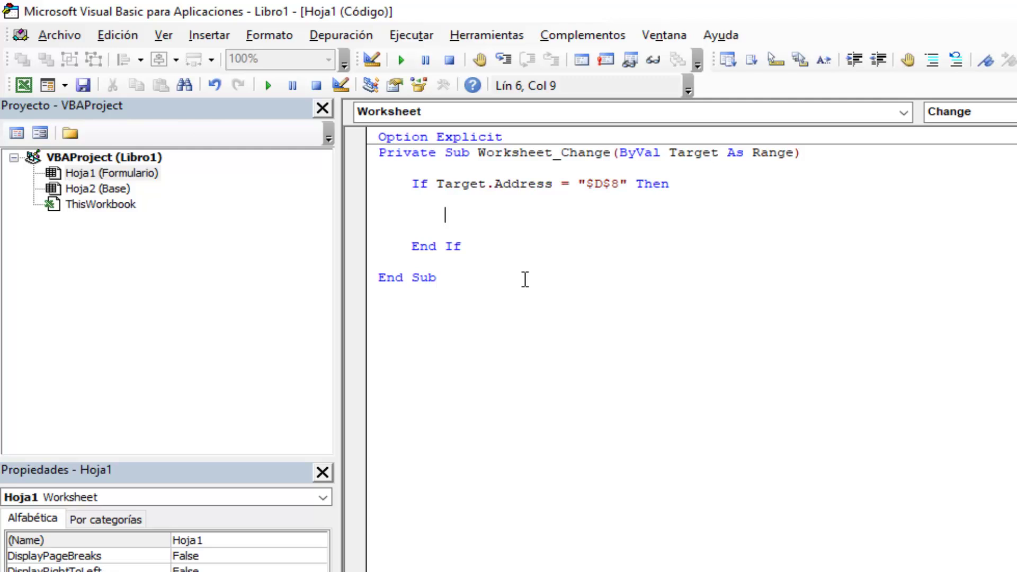
text(msgbox )
text("Hola )
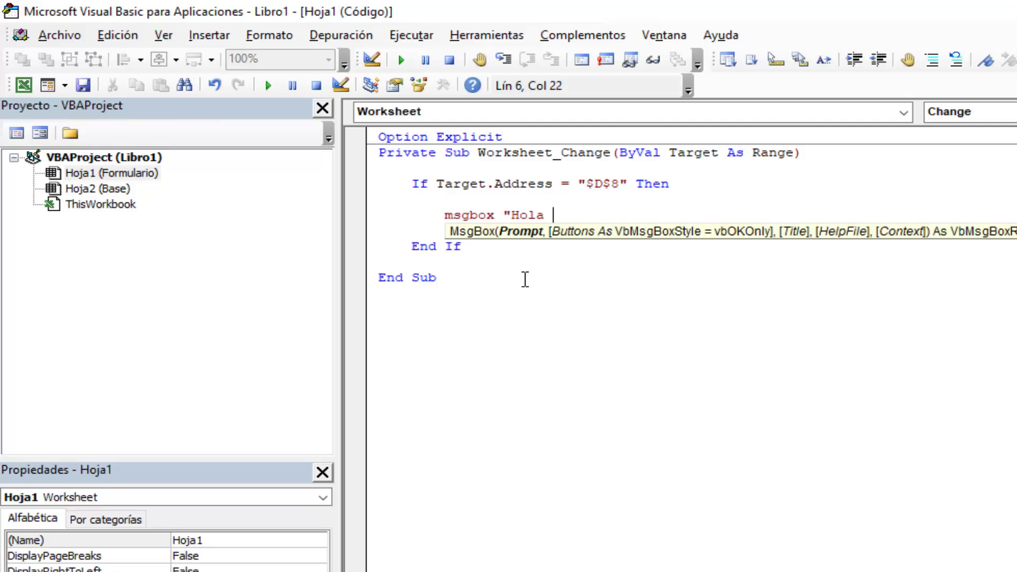
text(Mundo)
key(BackSpace)
key(BackSpace)
key(BackSpace)
key(BackSpace)
key(BackSpace)
key(BackSpace)
key(BackSpace)
key(BackSpace)
key(BackSpace)
text(E)
text(co)
text(Dev)
text(-.)
text(Solutions)
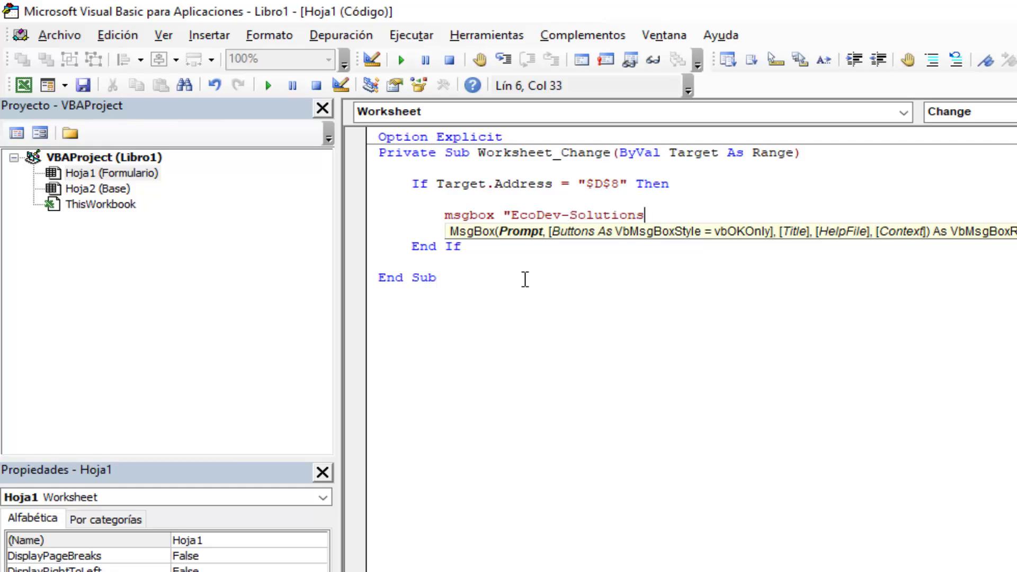
key(Down)
key(Down)
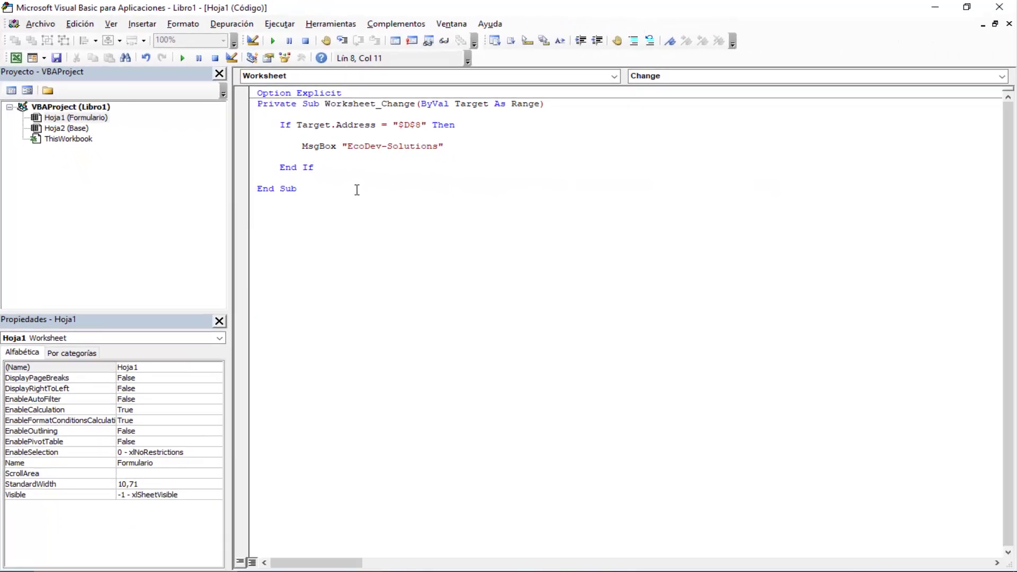
Enter g in D8 and dismiss the EcoDev-Solutions message that appears.
click(23, 57)
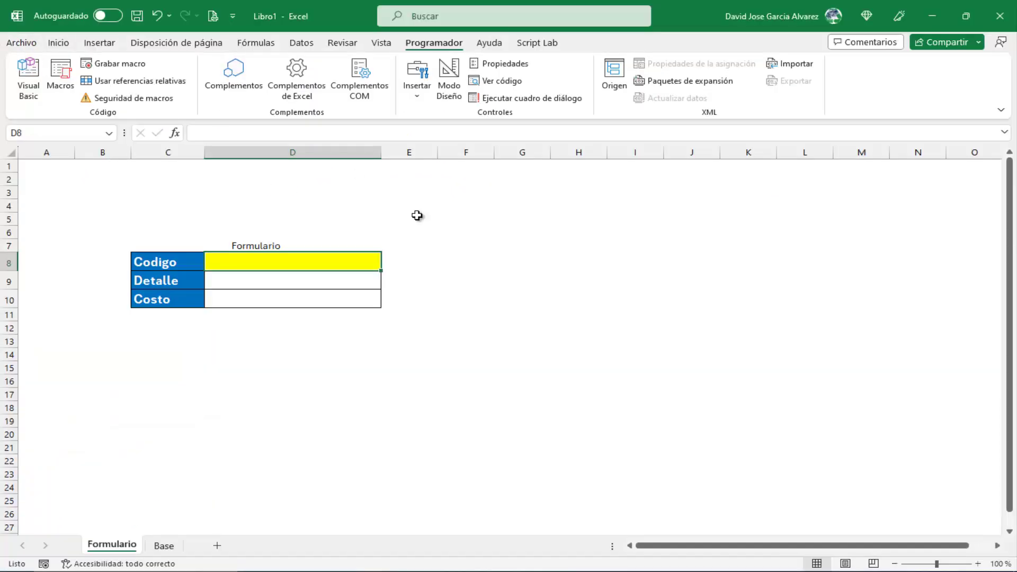
double_click(317, 265)
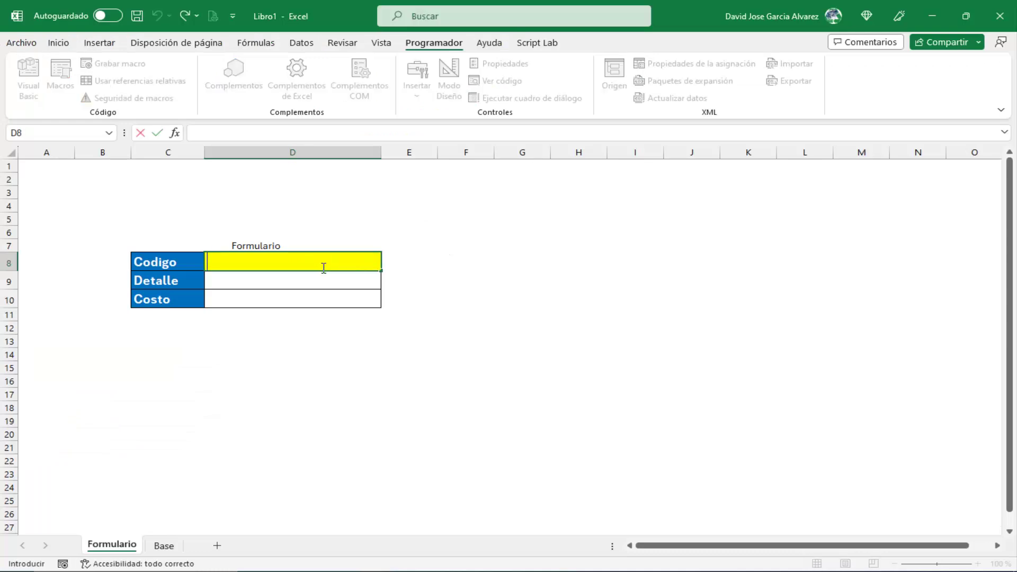
text(g)
key(Return)
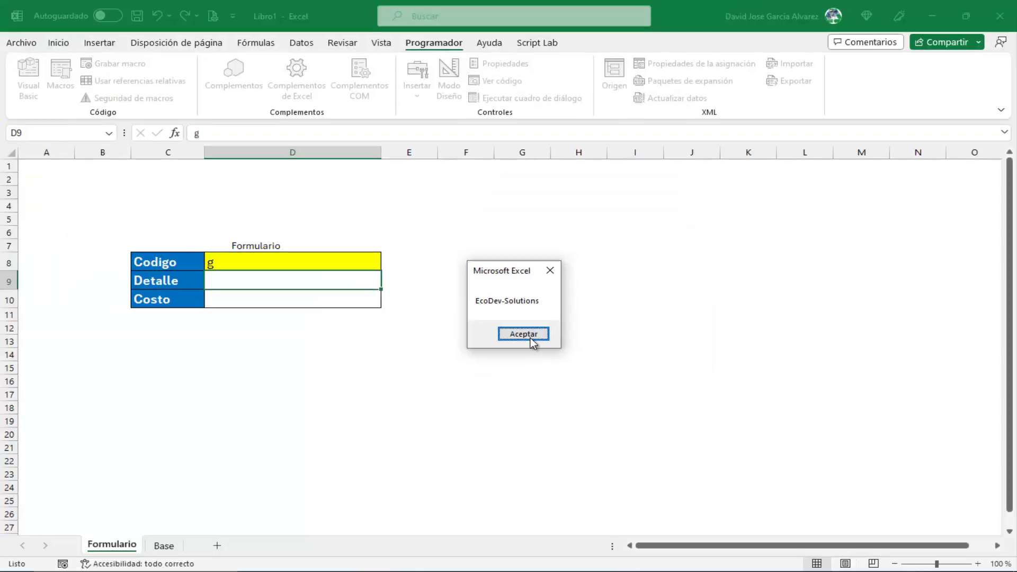
click(609, 342)
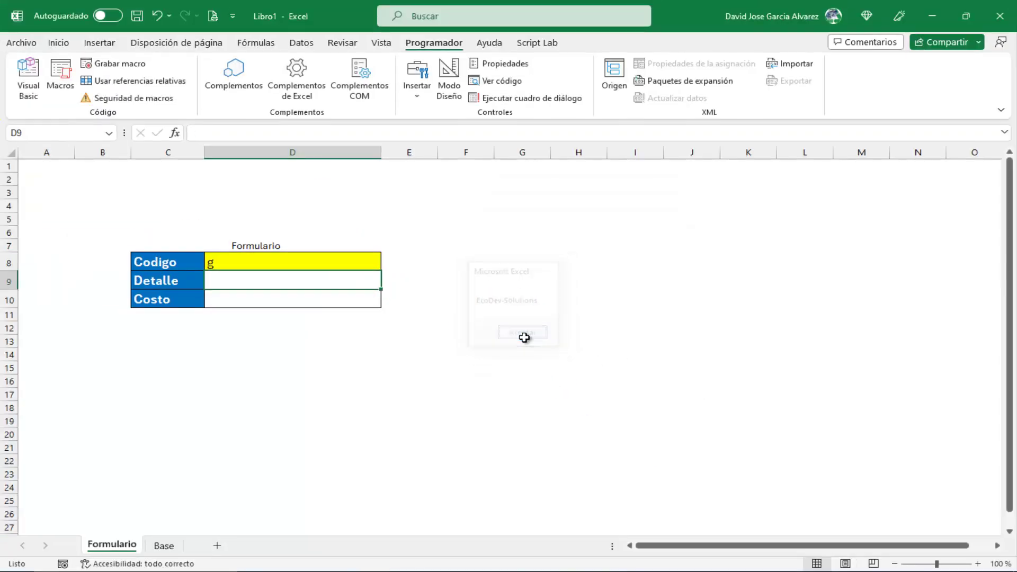
Clear D8 again and dismiss the repeated EcoDev-Solutions message.
click(307, 265)
double_click(313, 262)
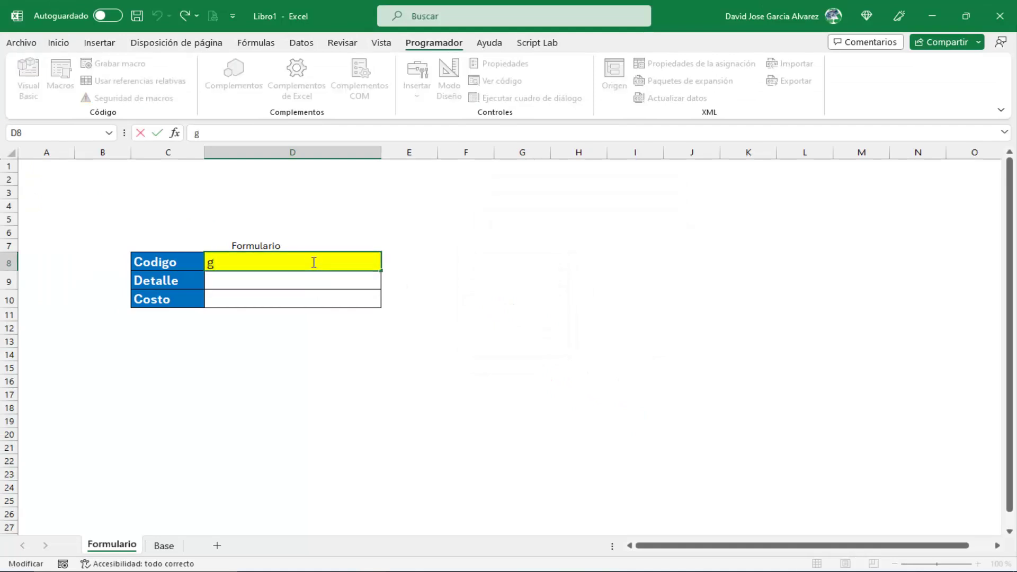
key(BackSpace)
key(Return)
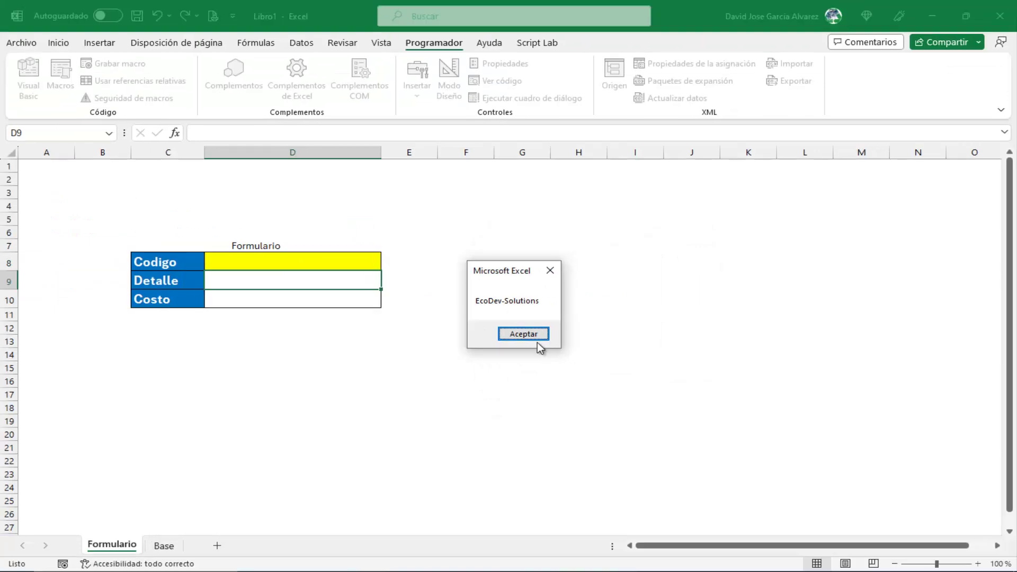
click(536, 339)
Delete the MsgBox line and comment out the If Target.Address…End If block.
click(38, 101)
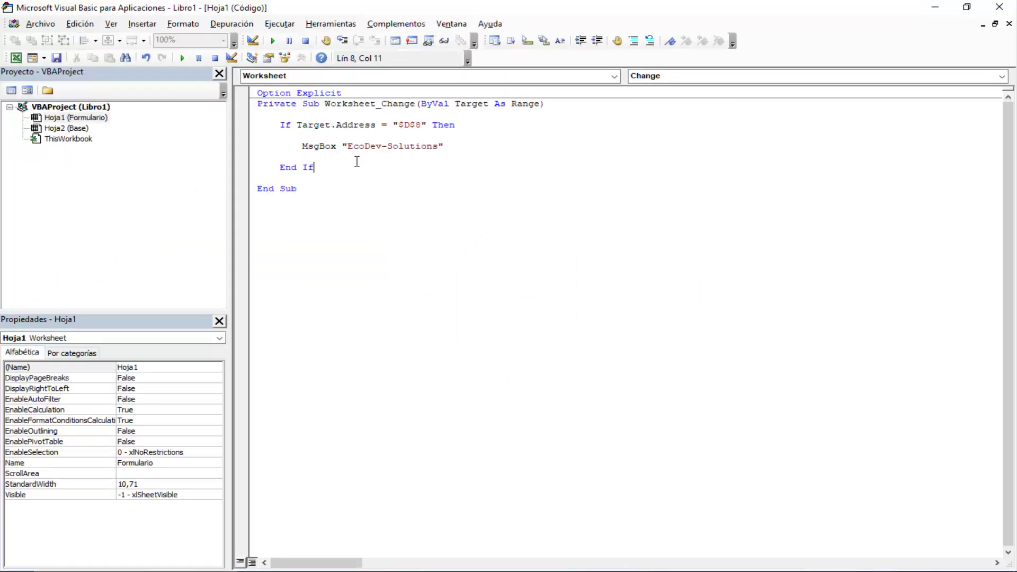
drag(302, 146, 484, 149)
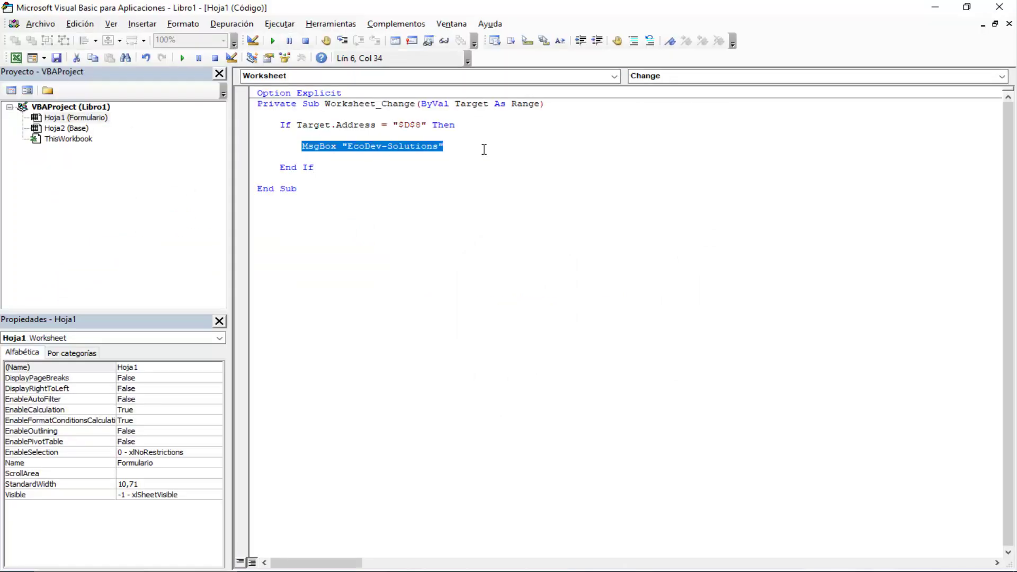
key(Delete)
key(shift+Down)
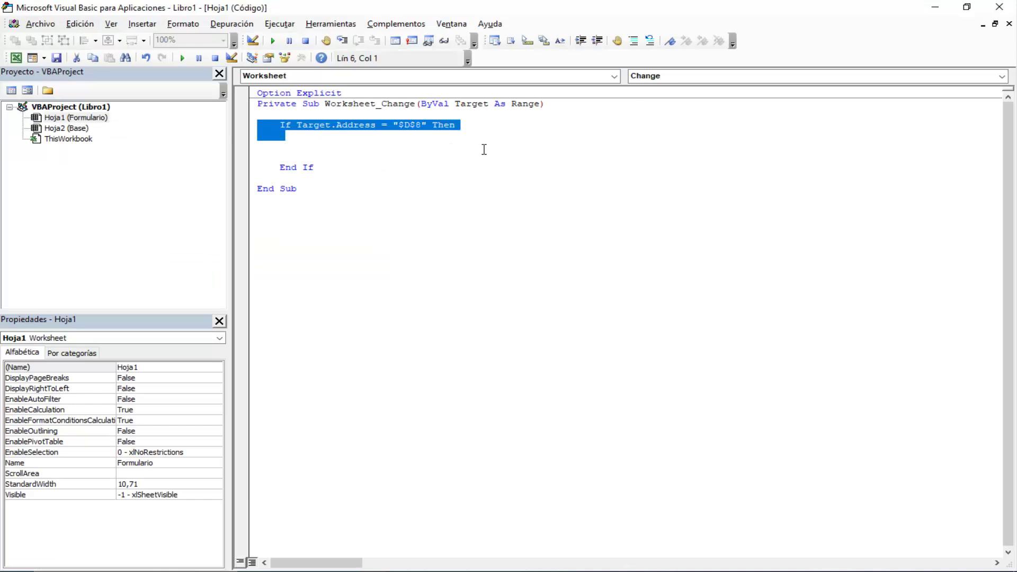
key(shift+Down)
key(shift+Down)
key(shift+Down)
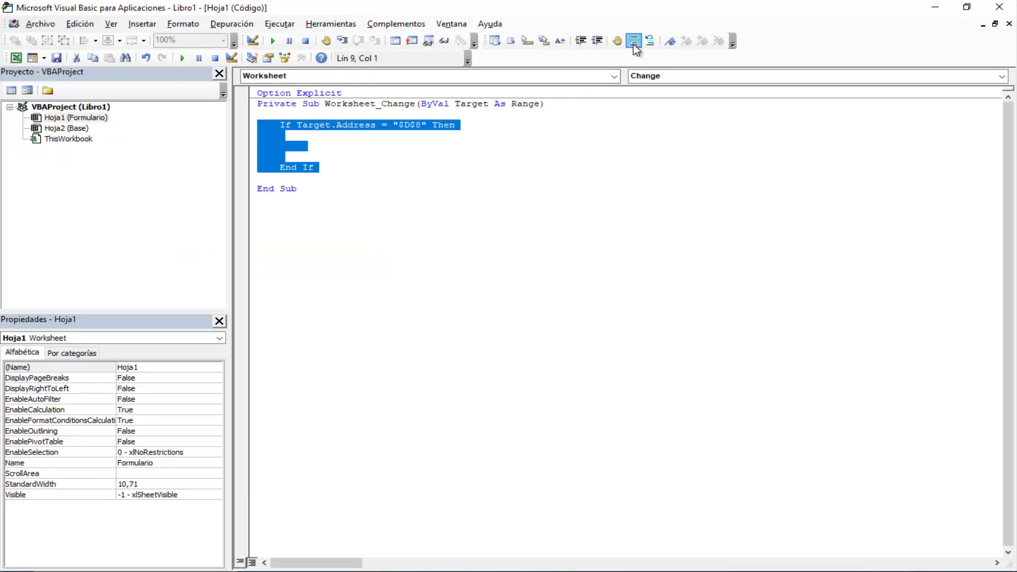
click(633, 41)
click(324, 194)
text(Sub)
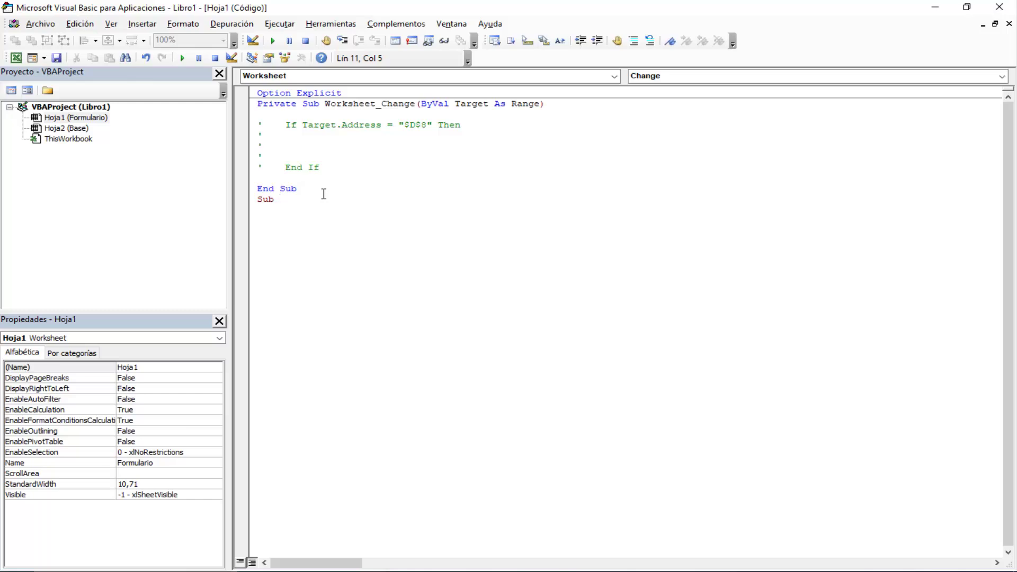
Create Sub Buscar with Dim Rango As Range and Dim Criterio As String.
text(Busc)
text(ar)
key(Return)
key(Return)
key(Return)
key(Up)
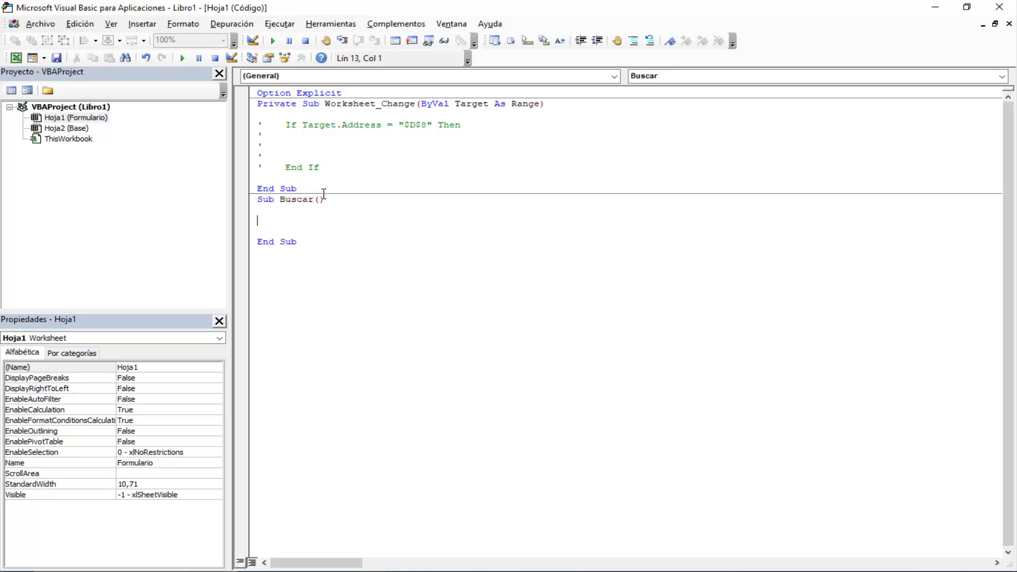
key(Up)
text(dim )
text(Rango as )
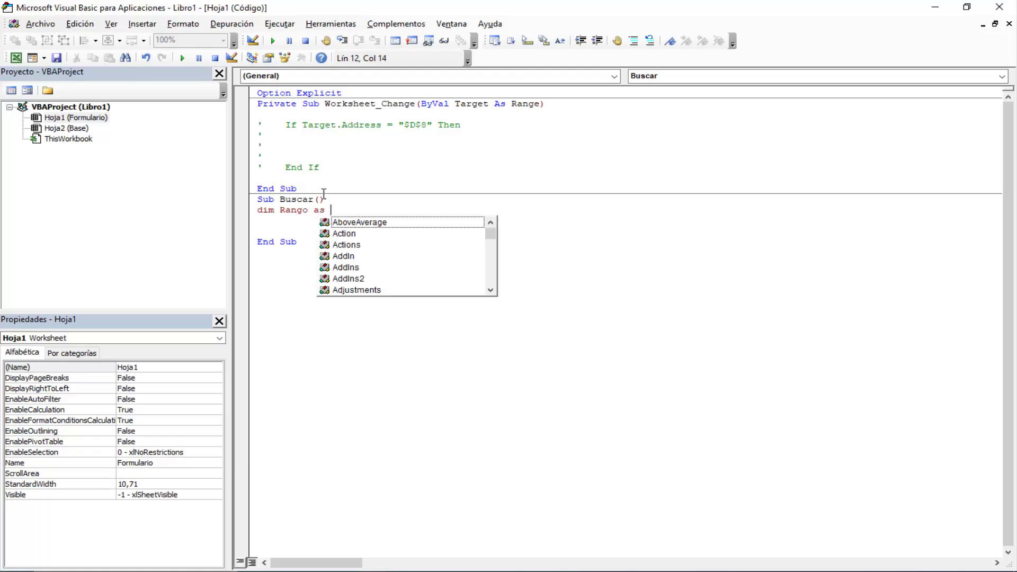
text(range)
key(Tab)
key(Return)
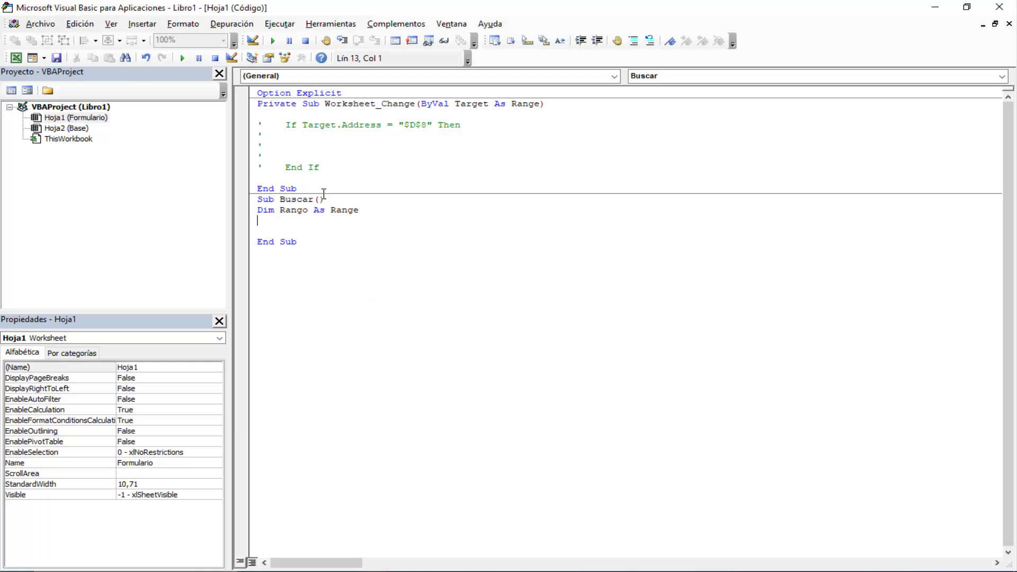
text(dim Crit)
text(erio as st)
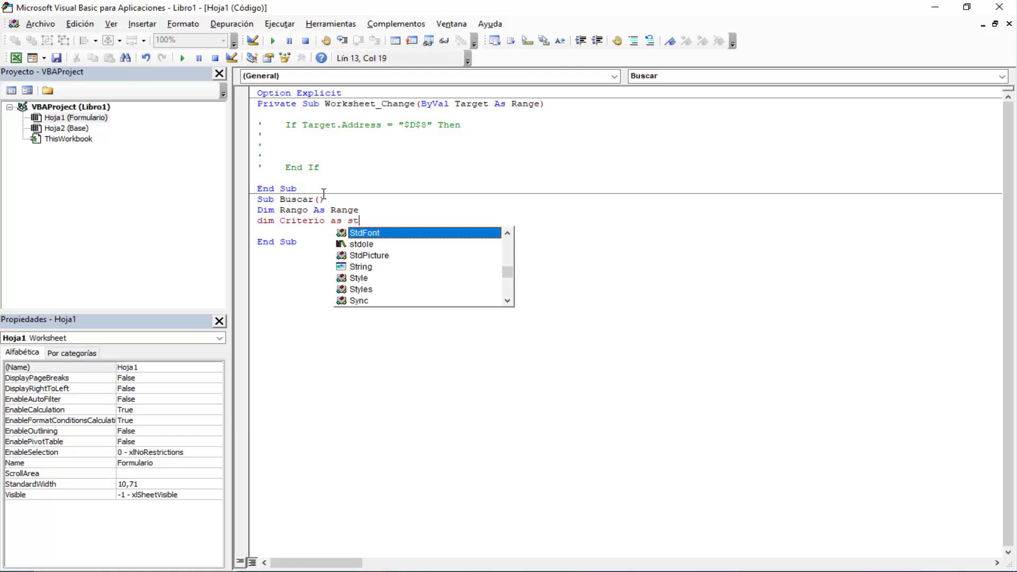
text(ring)
key(Tab)
key(Return)
key(Return)
key(Return)
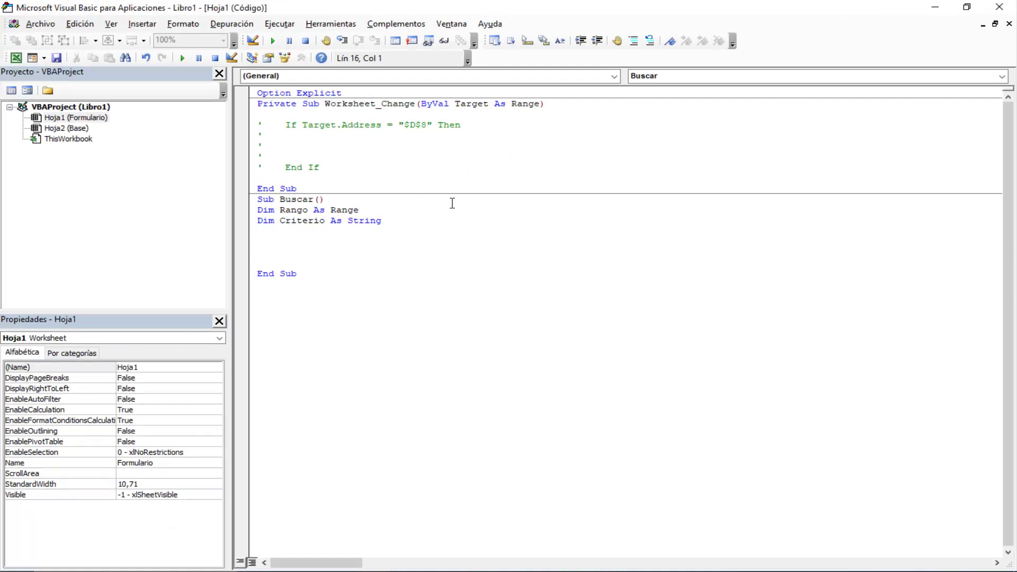
Add the line Set rango = hoja2.Range("A:A").
text(set)
text(rango)
text(=)
text(hoja2)
text(.ra)
key(Tab)
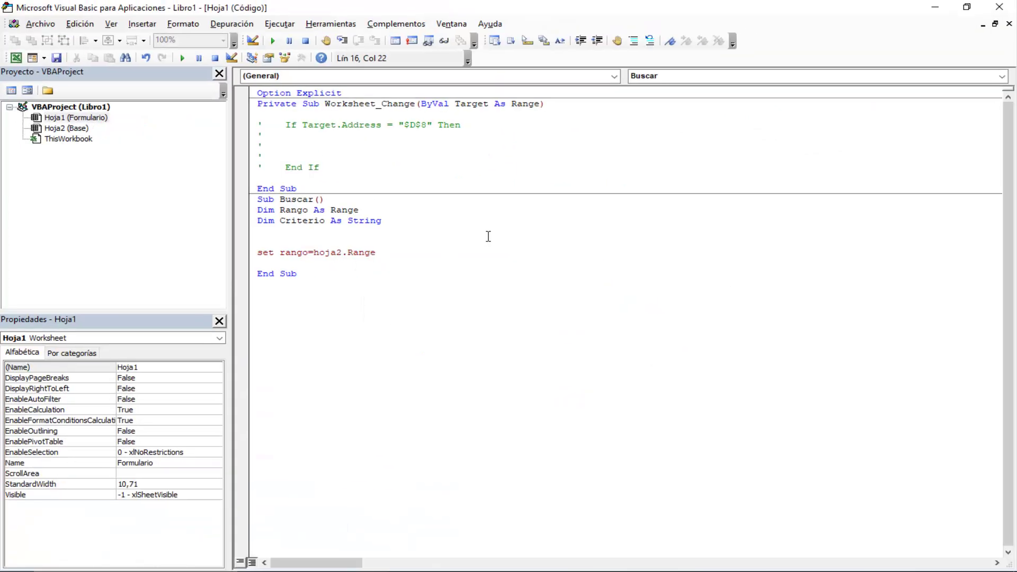
text(())
key(Left)
text("")
text(A)
text(:)
text(A)
click(17, 60)
click(165, 546)
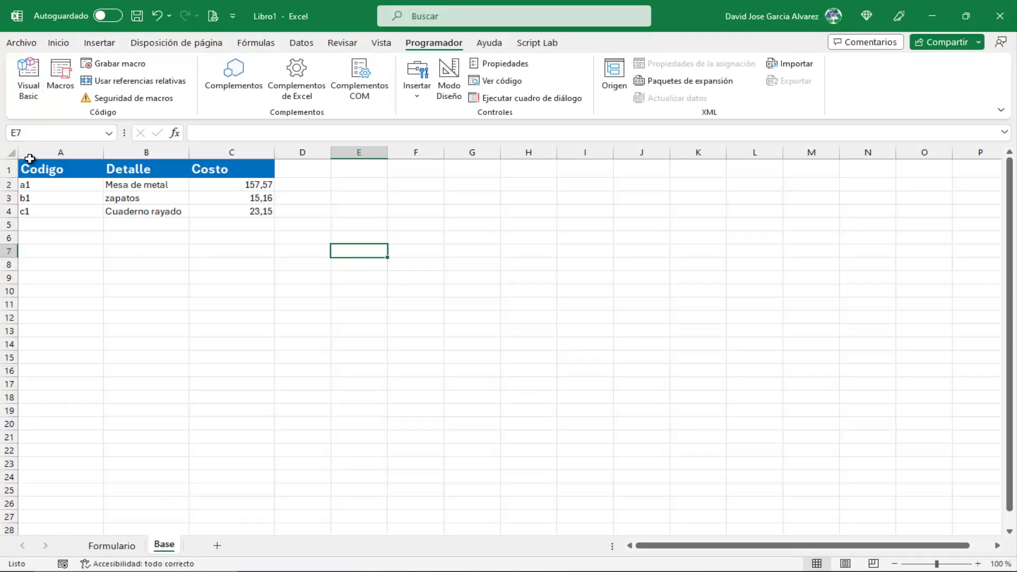
click(60, 152)
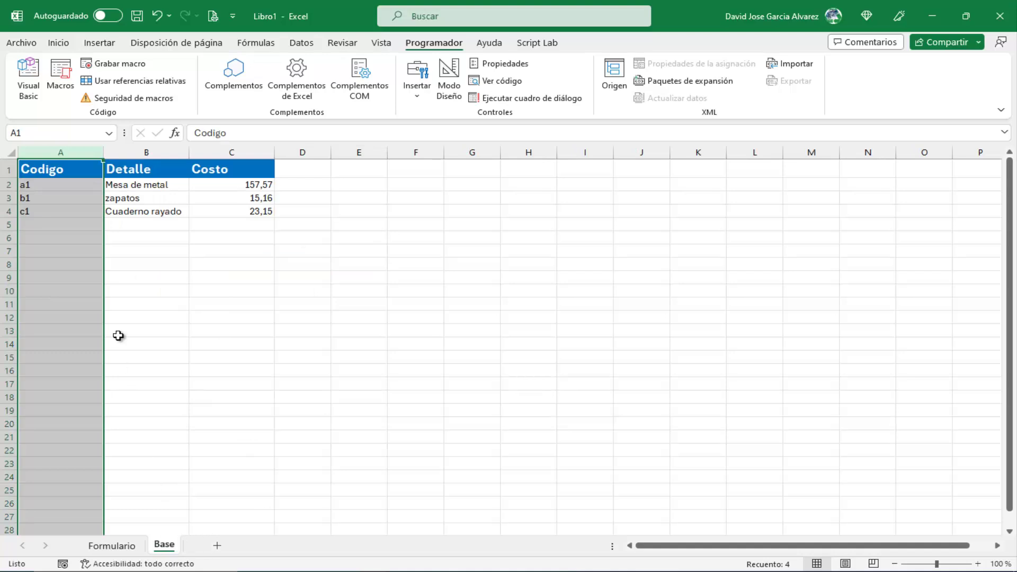
click(31, 186)
click(46, 199)
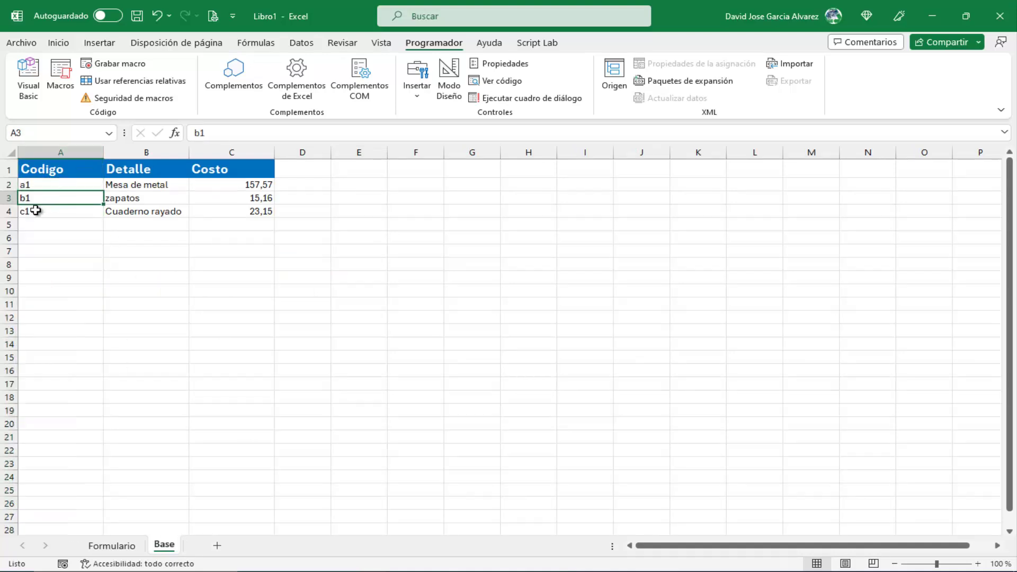
click(36, 210)
click(28, 80)
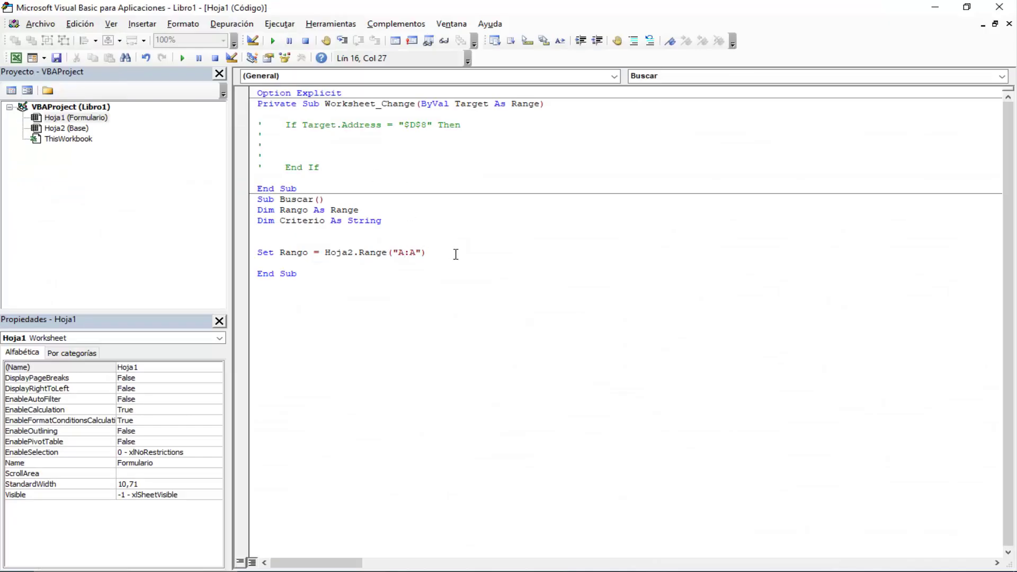
Append .Find(What:hoja1.Range("") to the Set Rango line.
click(456, 254)
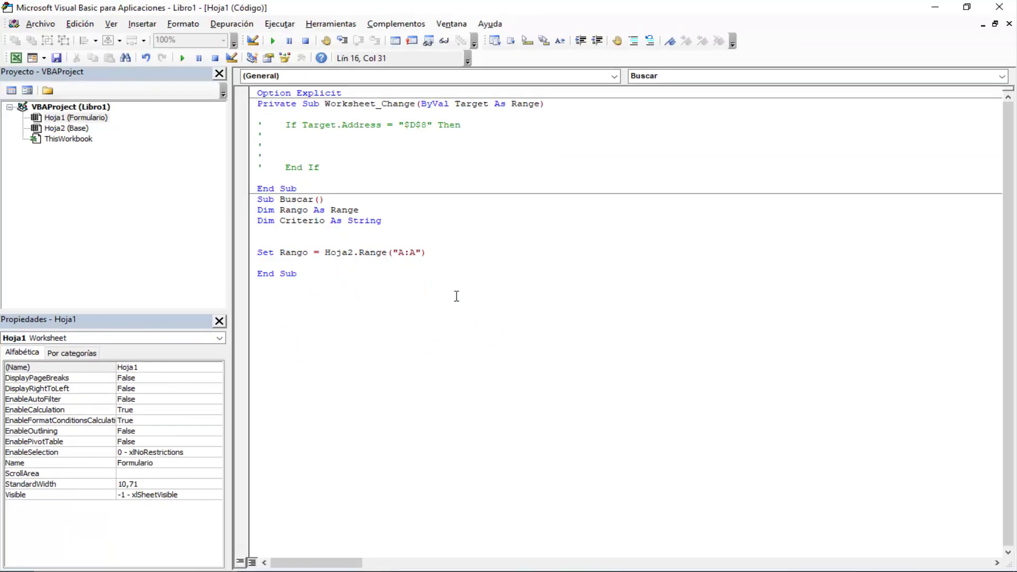
text(.)
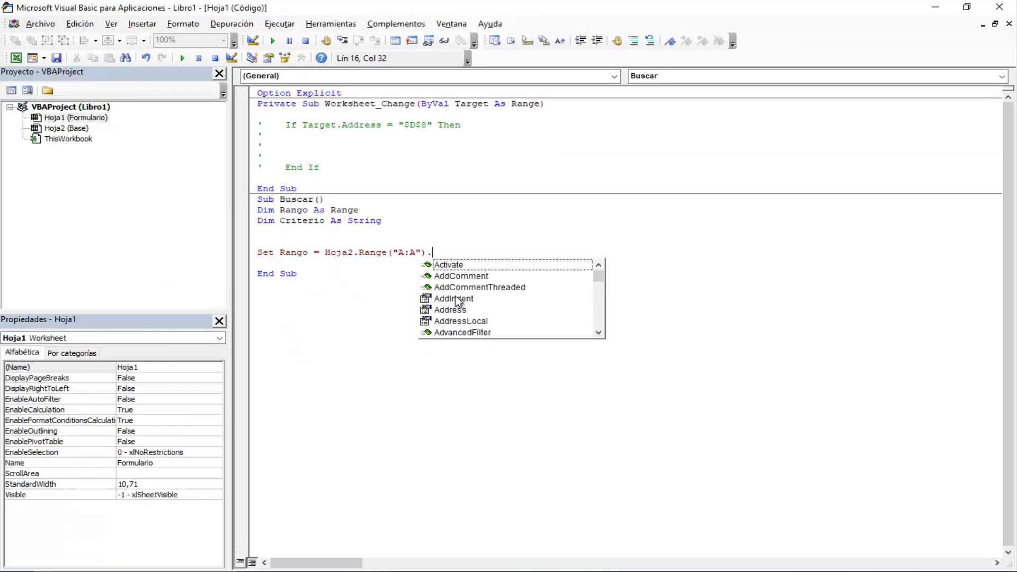
text(fin)
key(Tab)
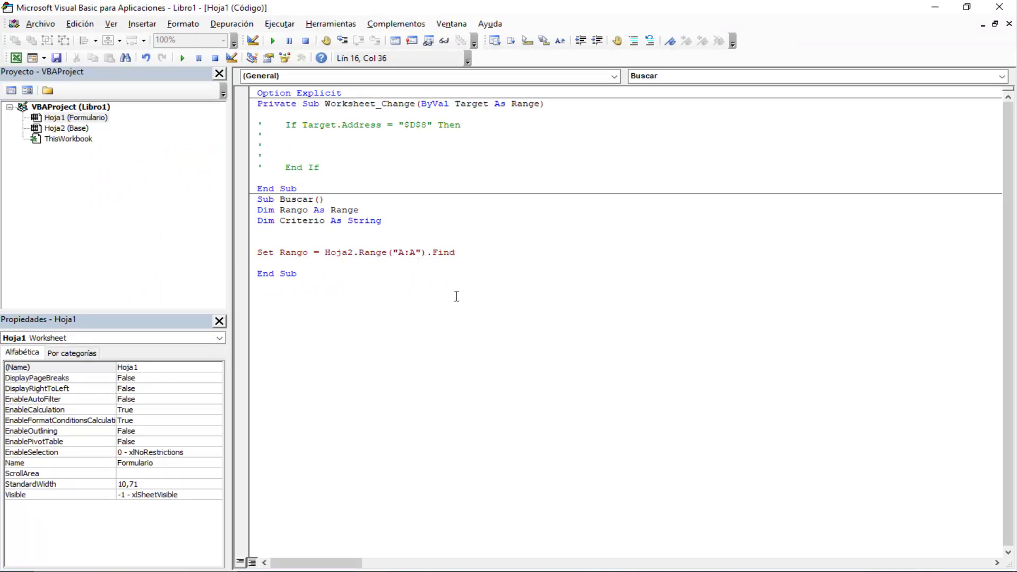
text(()
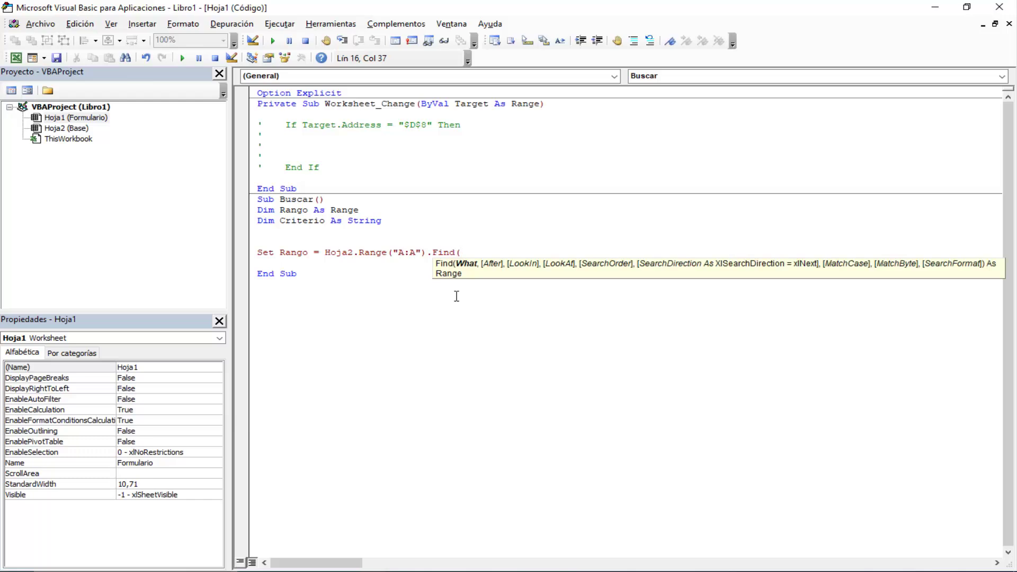
text(W)
text(hat)
text(:)
text(hoja)
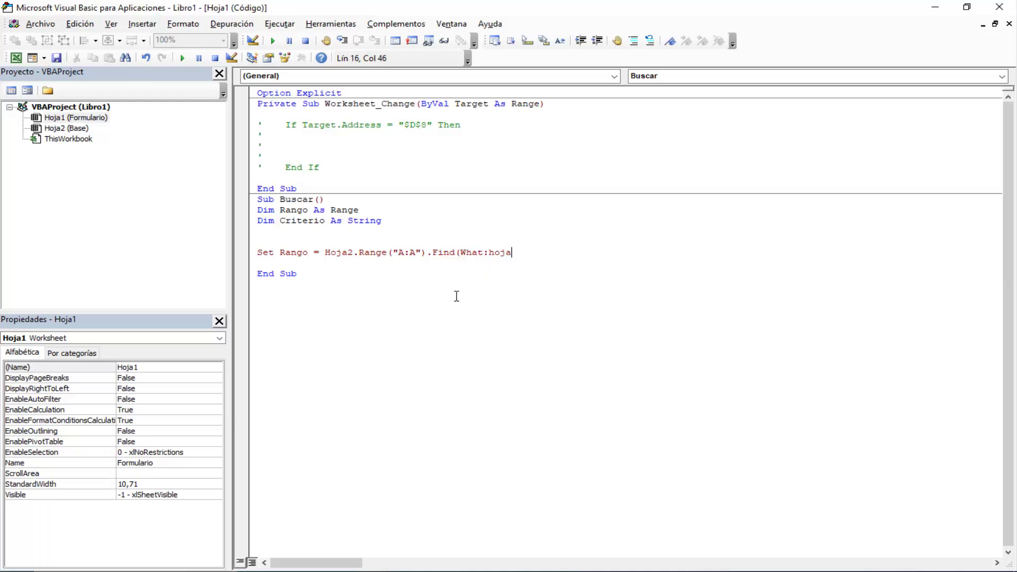
text(1.R)
key(Tab)
text((""))
key(Left)
key(Left)
Make Find's argument hoja1.Range("D8").Value, then select and cut that expression.
click(16, 58)
click(112, 546)
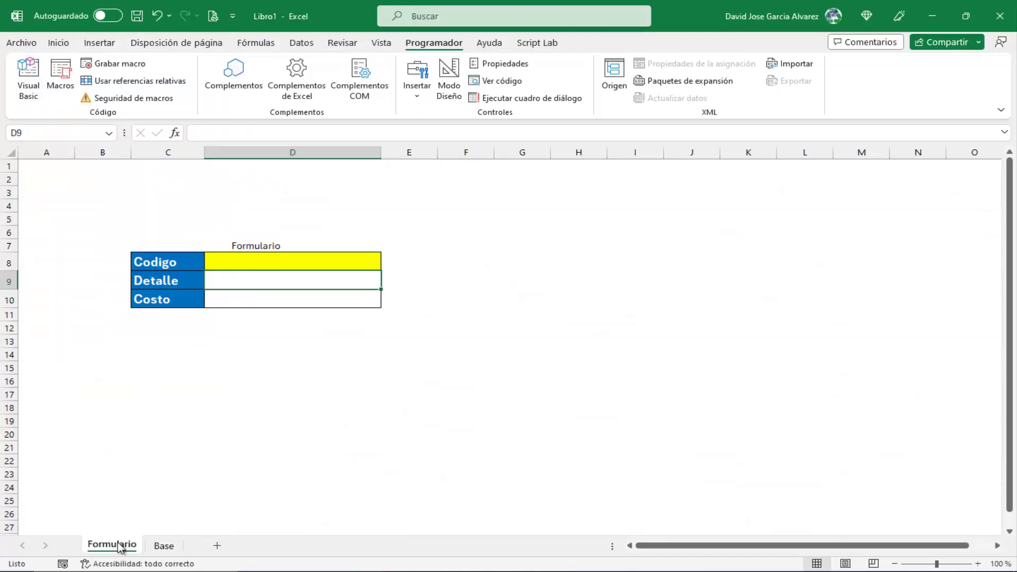
click(261, 259)
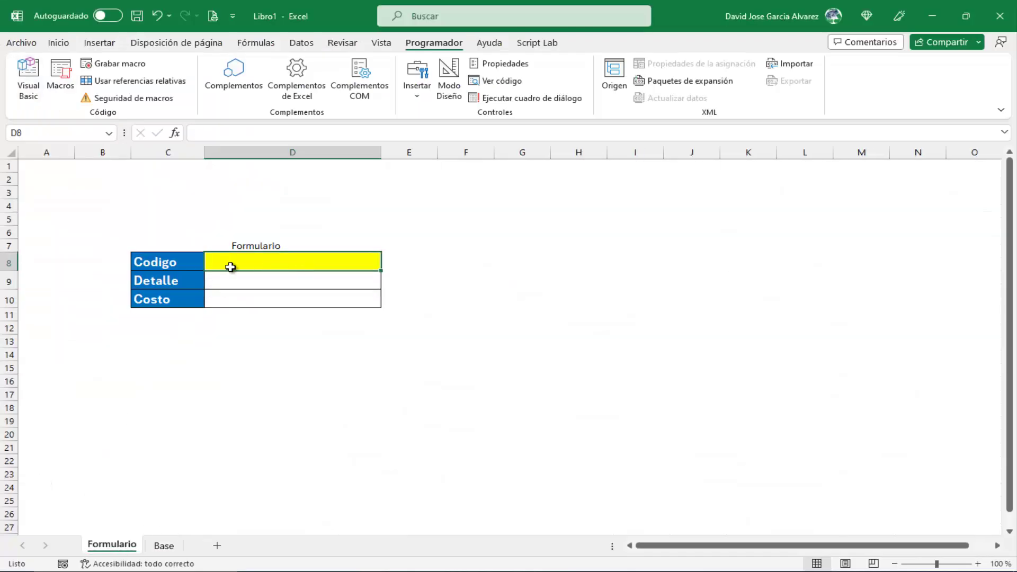
click(24, 98)
text(D)
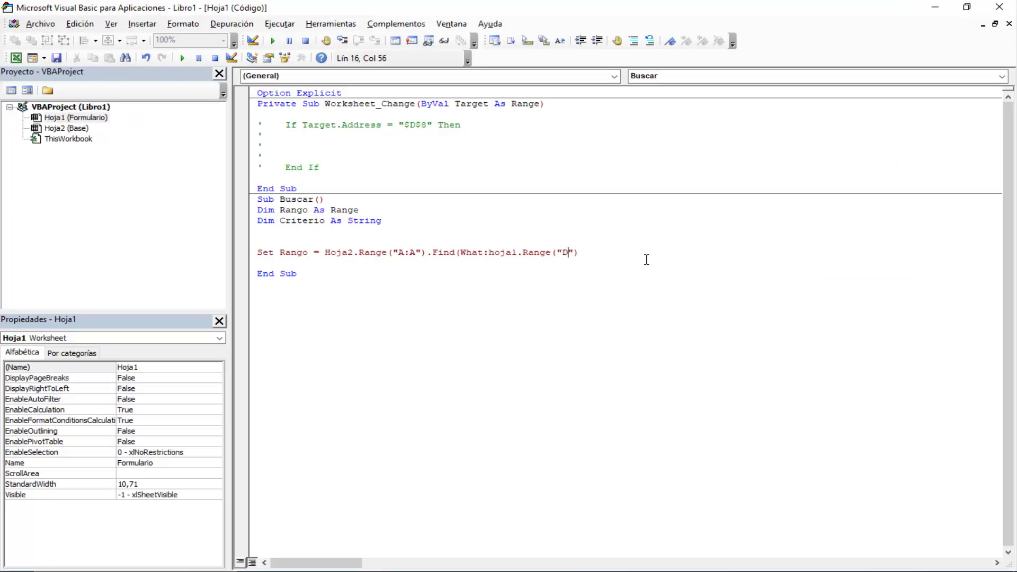
text(8)
key(End)
text(.value)
key(Tab)
drag(488, 253, 618, 262)
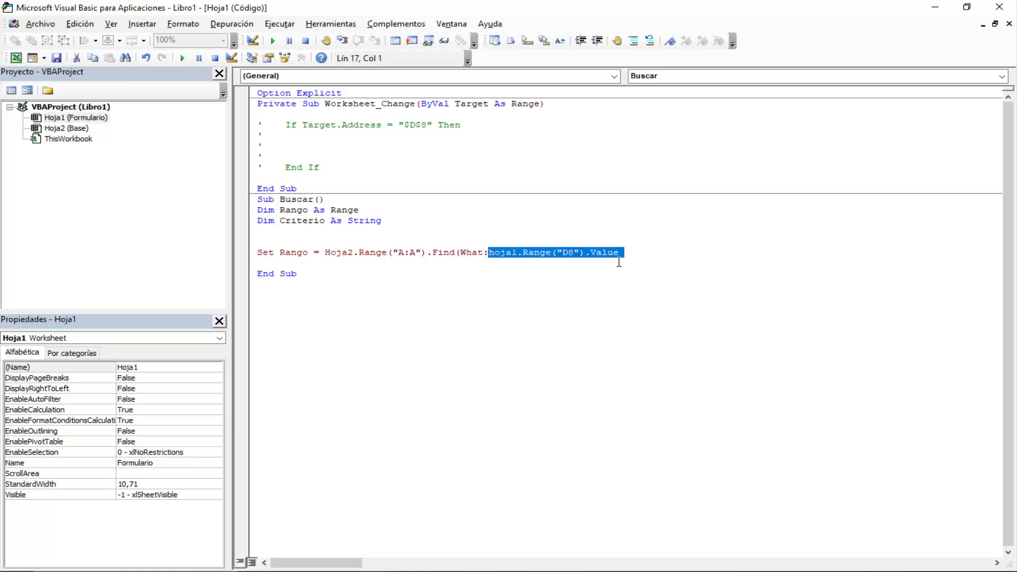
key(ctrl+c)
Add the line Criterio = Hoja1.Range("D8").Value above Set Rango.
key(Delete)
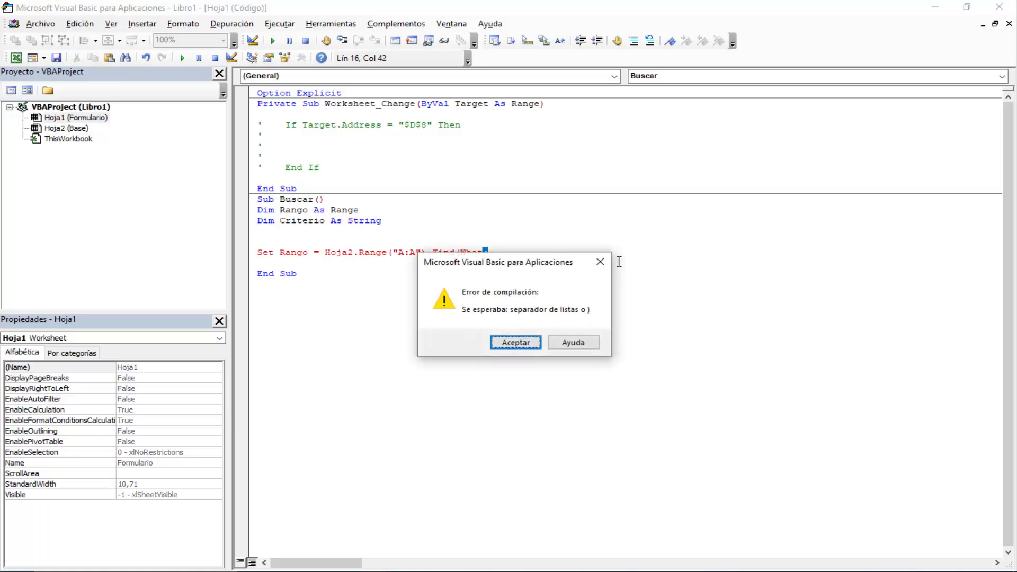
key(Return)
key(Up)
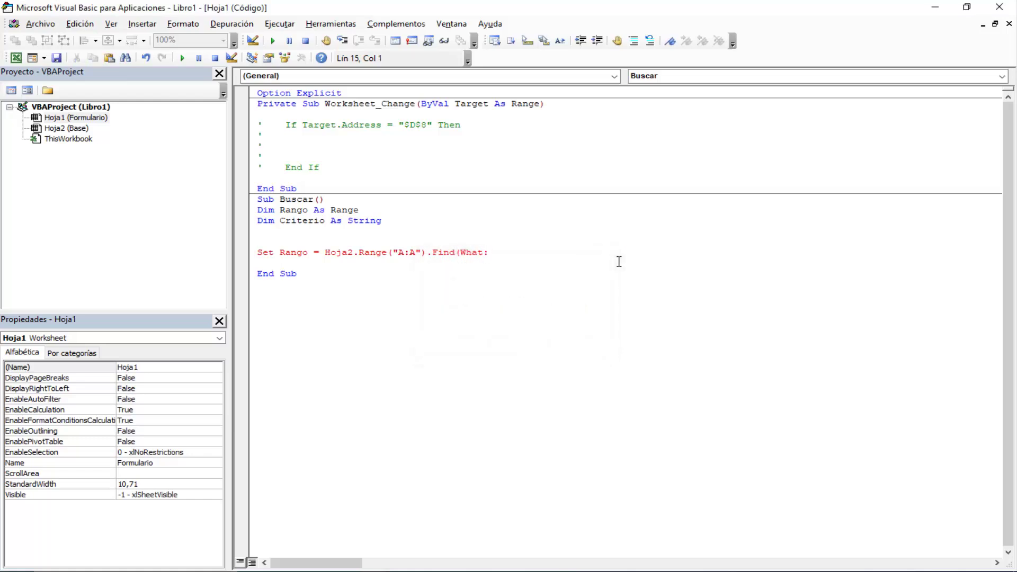
key(Return)
key(Up)
text(crite)
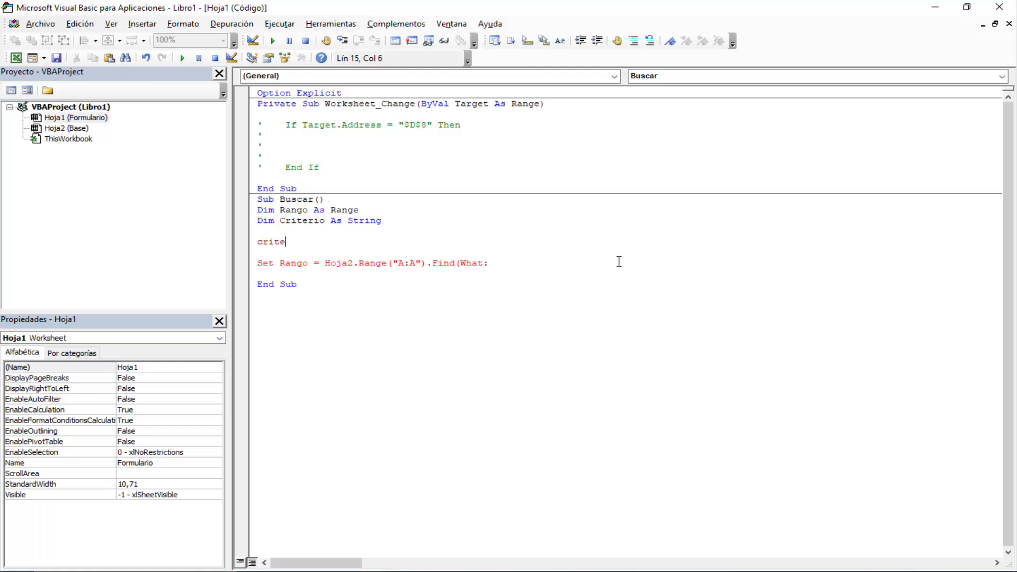
text(rio=)
key(ctrl+v)
key(Return)
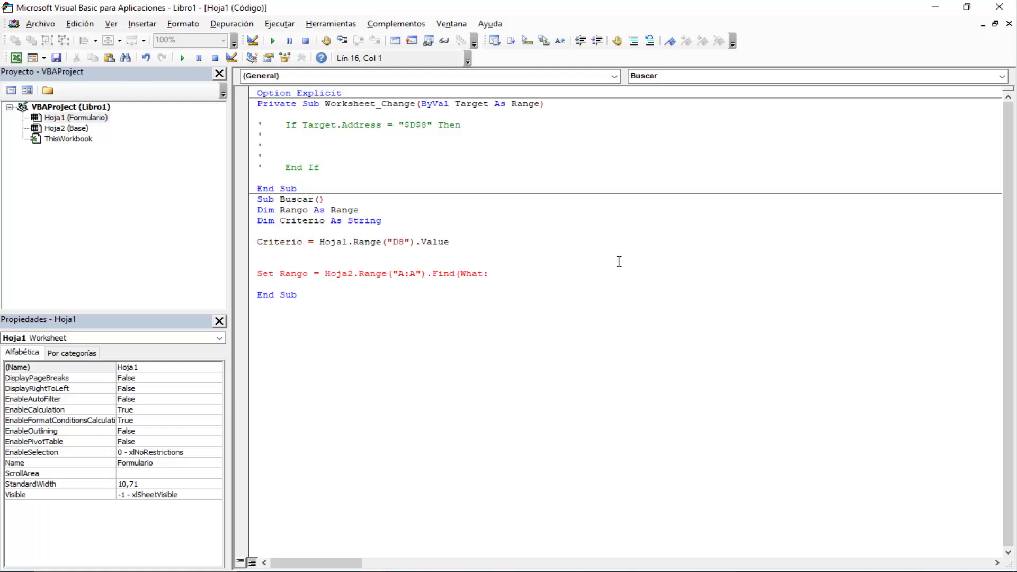
key(Delete)
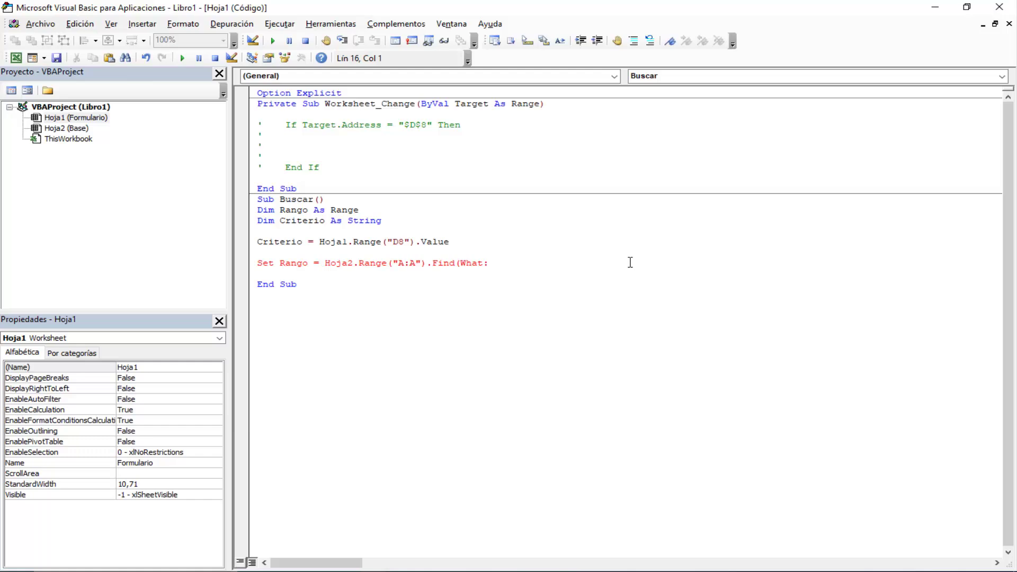
key(Up)
key(ctrl+Right)
key(ctrl+Right)
key(ctrl+Right)
Make the Find call read What:=criterio, ready for more arguments.
click(511, 264)
text(=)
text(cr)
text(iterio)
key(BackSpace)
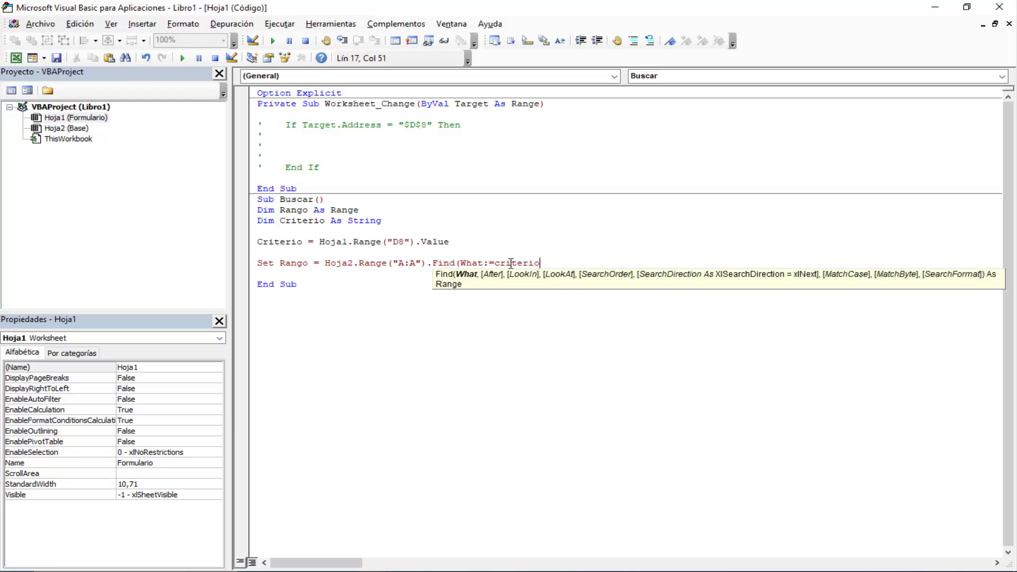
text(, LookIn:=xlvalues)
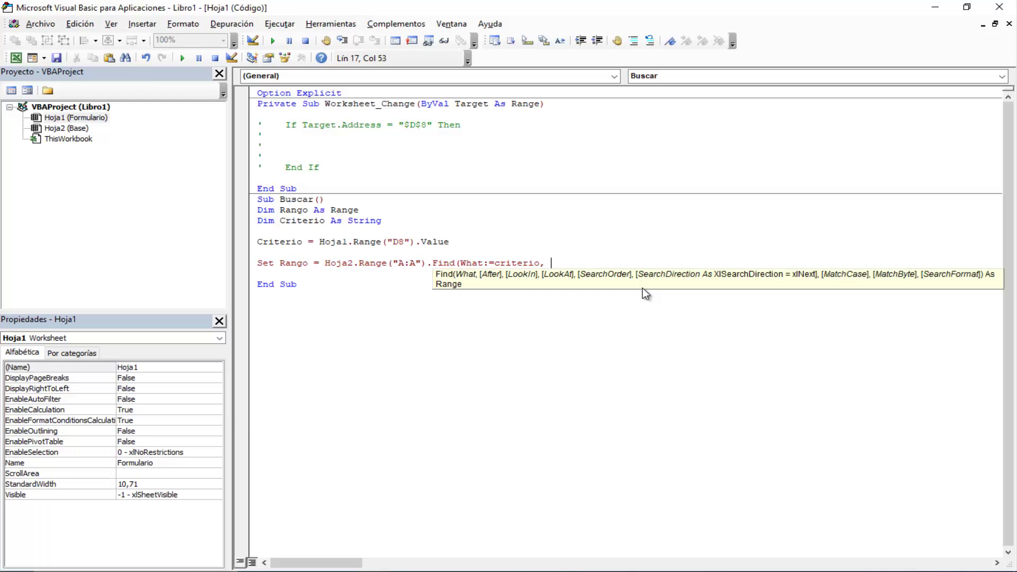
Add LookIn:=xlvalues to the Find call and close its parenthesis.
text(Loo)
text(kIn)
text(:)
text(=)
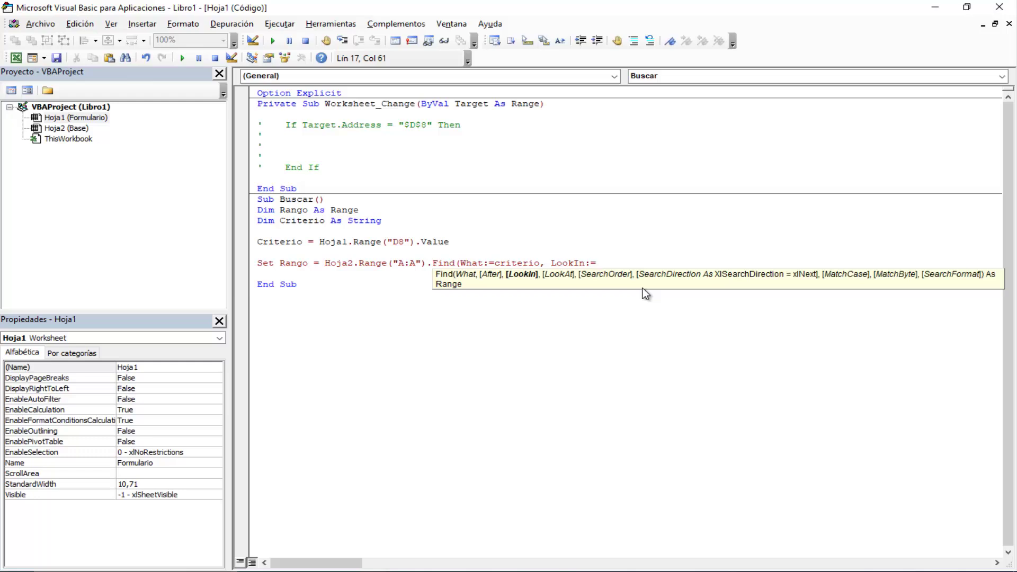
text(xl)
text(values)
click(643, 287)
key(Return)
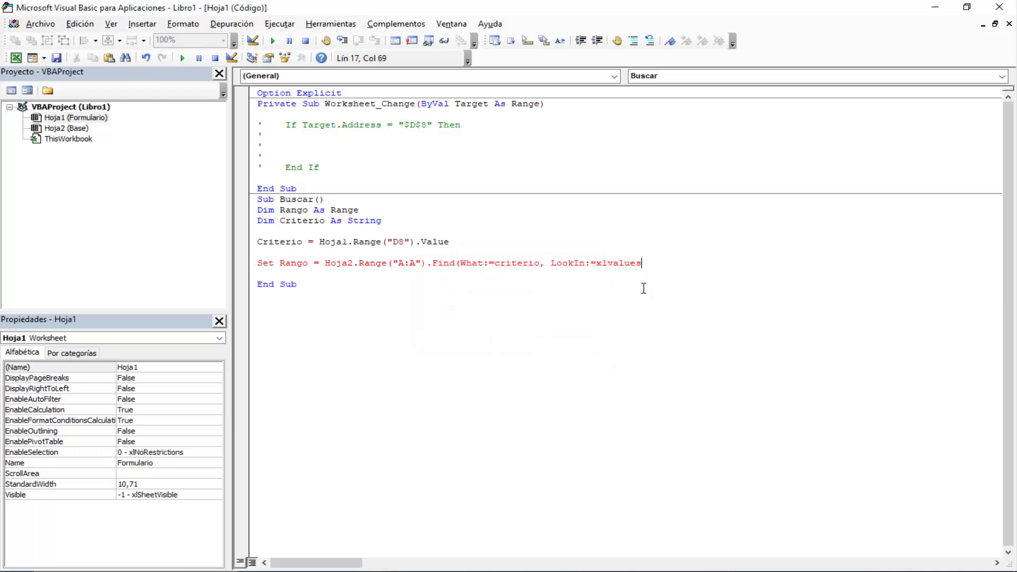
text())
key(Down)
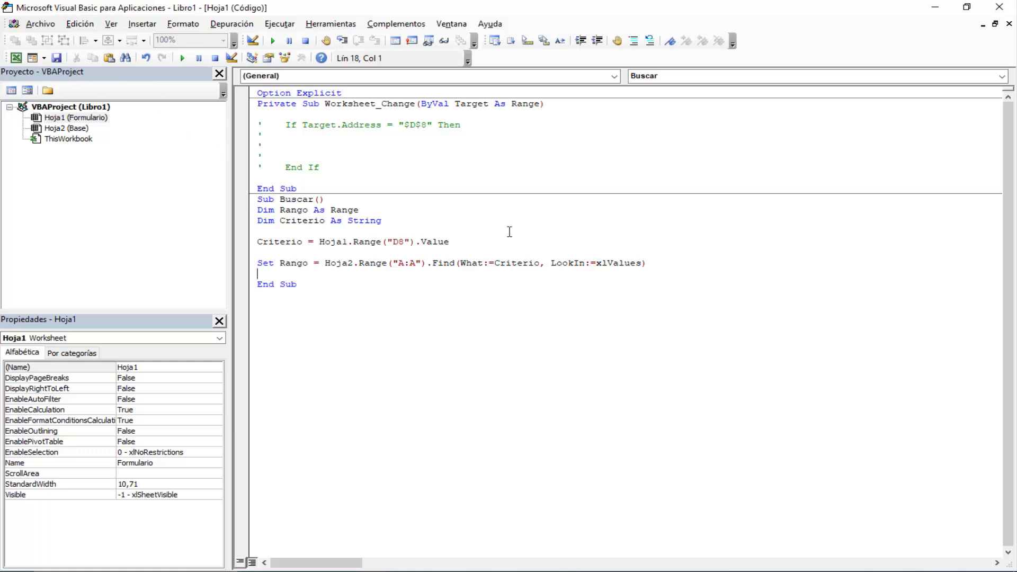
Correct the LookIn value to xlValues and add a comma for the next argument.
double_click(604, 263)
key(Delete)
text(ormulas))
key(Down)
double_click(638, 263)
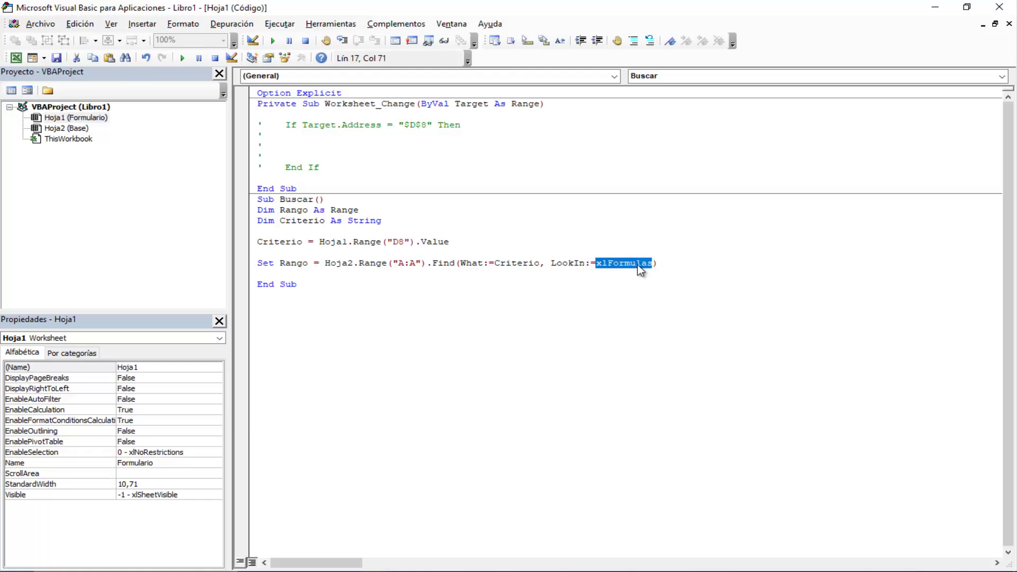
text(xl)
text(Values)
key(Down)
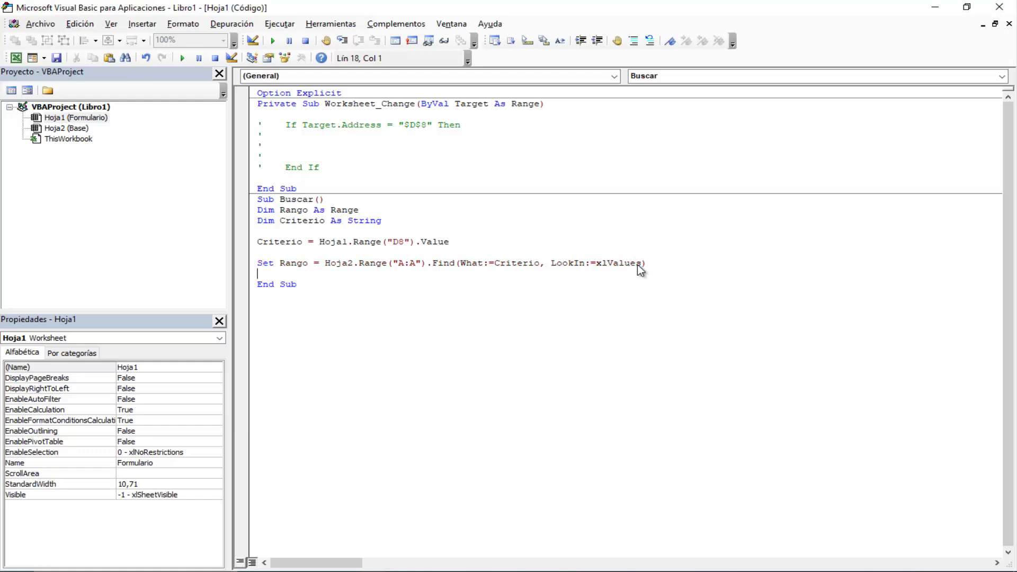
key(Up)
text(,)
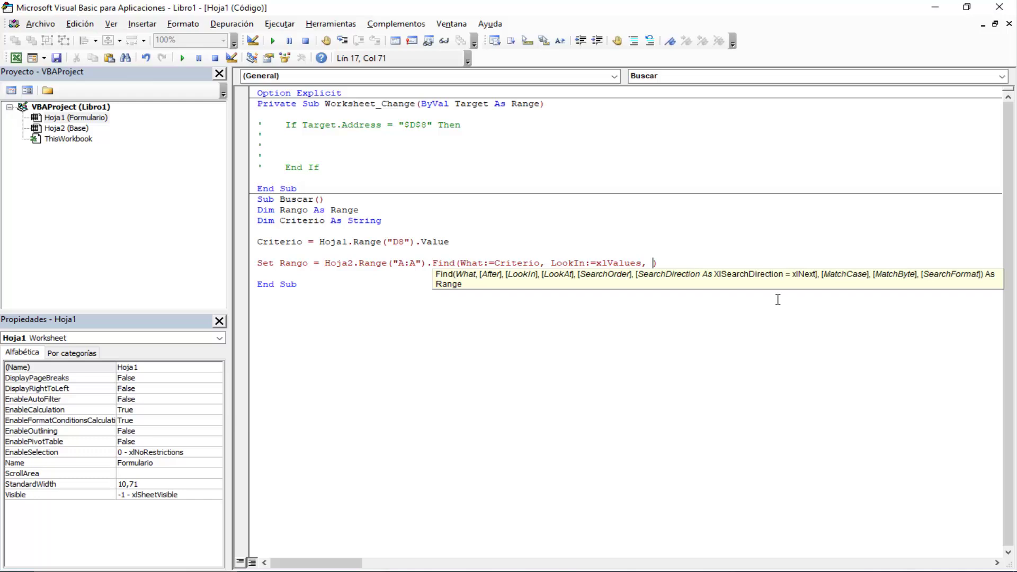
Type LookAt:= after 'LookIn:=xlValues, ' in the Set Rango Find call.
text(Look)
text(At)
text(:=)
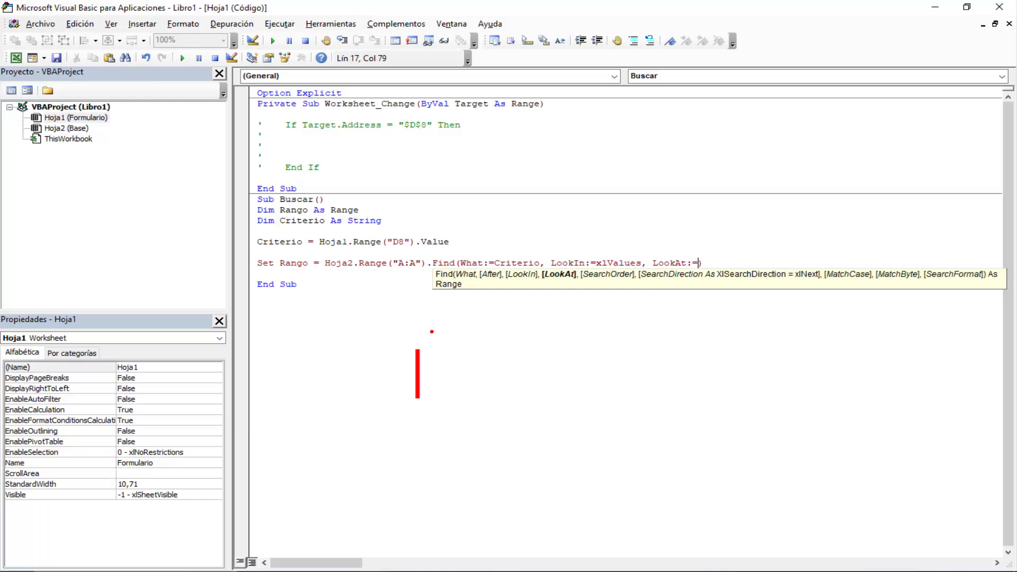
text(Eco)
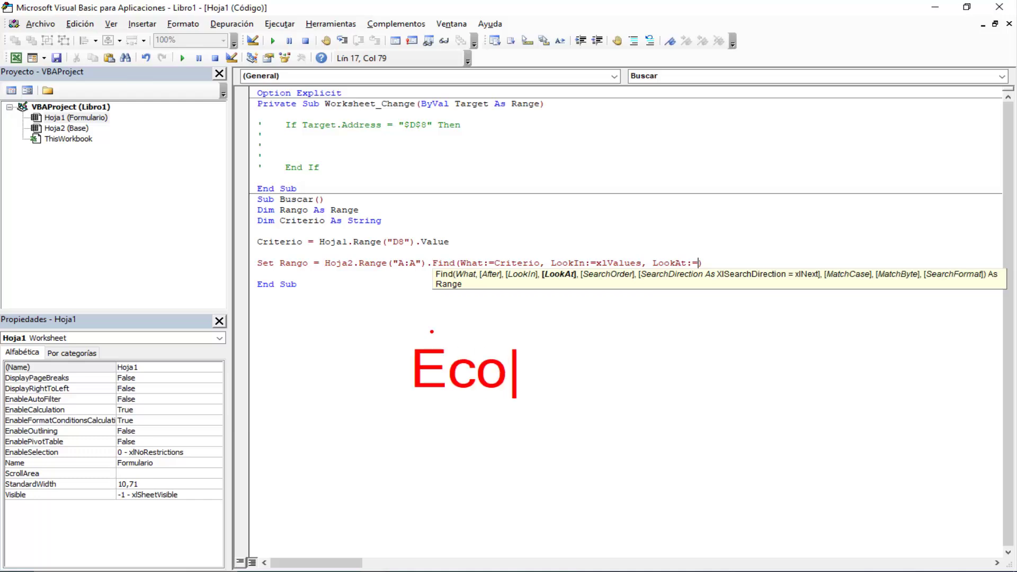
text(Dev)
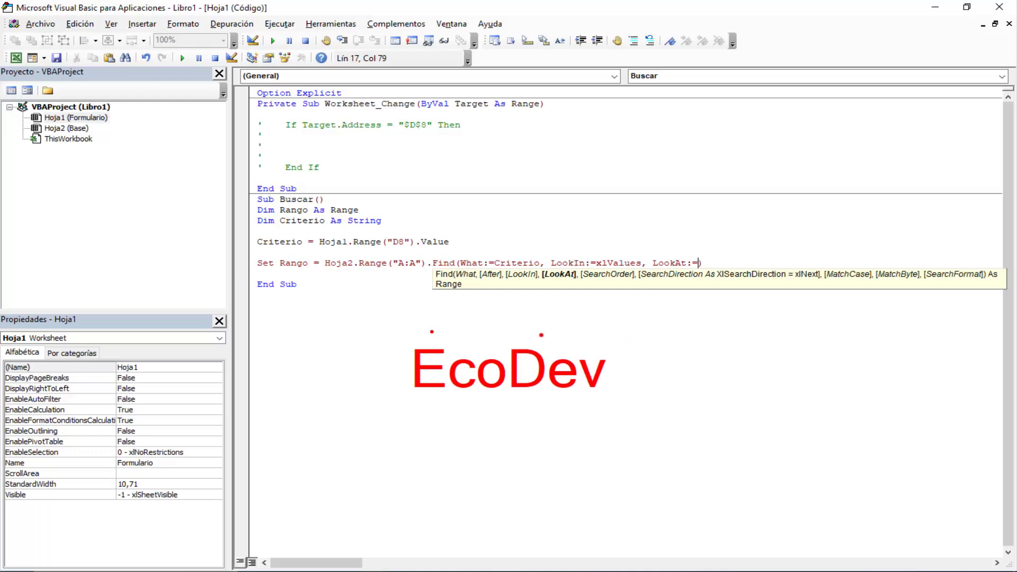
text(t)
text(x)
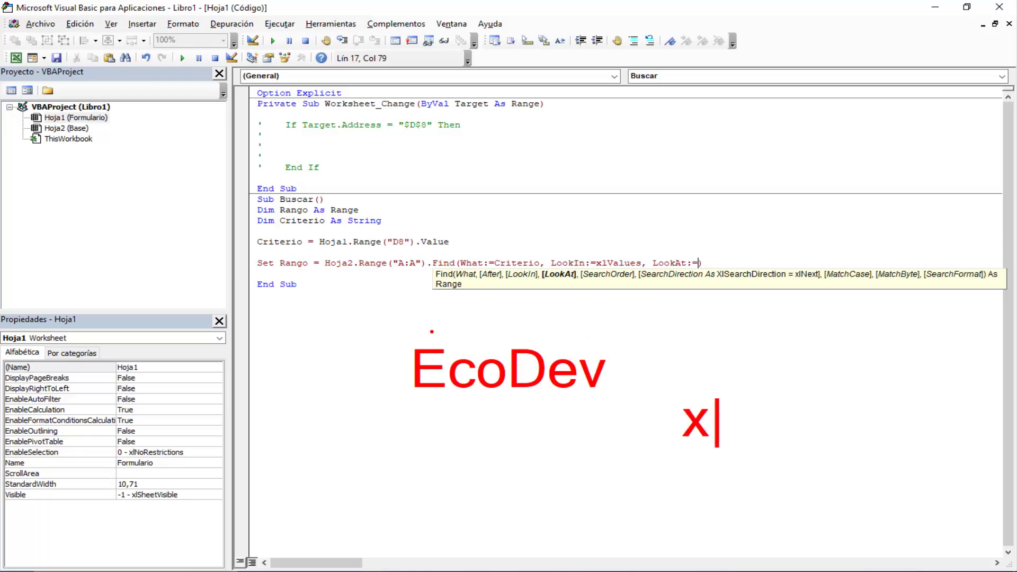
text(lW)
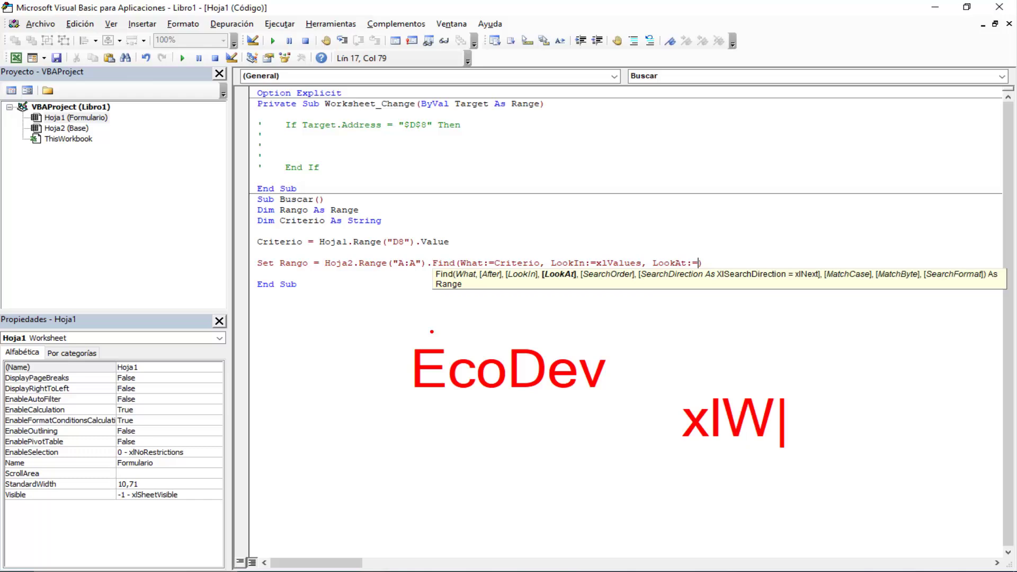
text(ho)
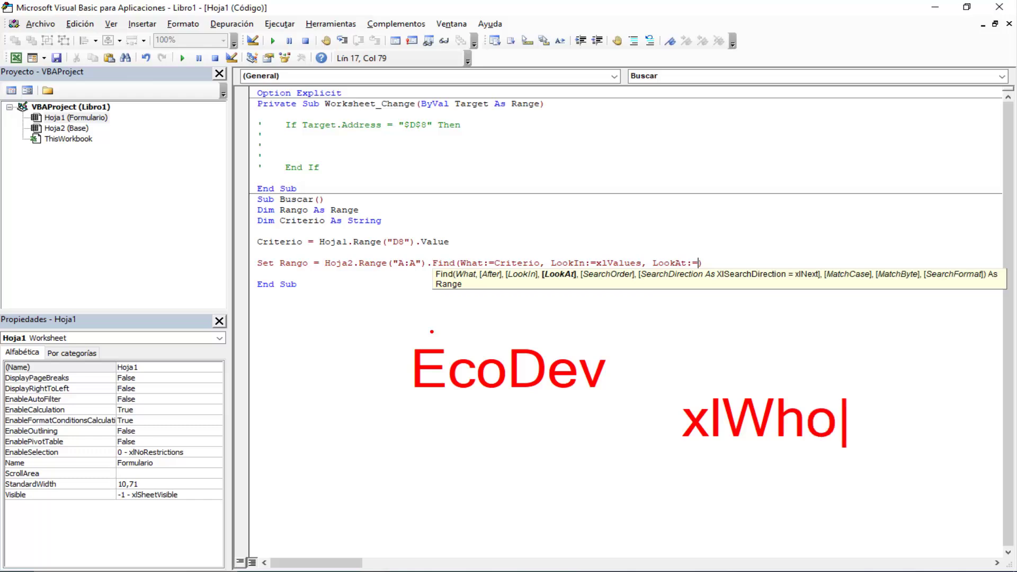
text(le)
key(Escape)
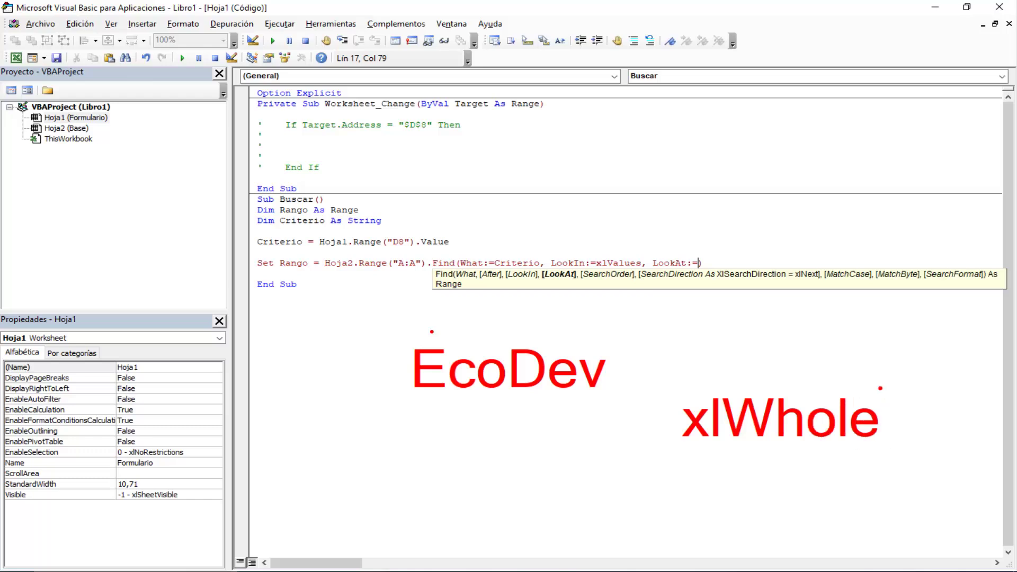
drag(669, 382, 892, 450)
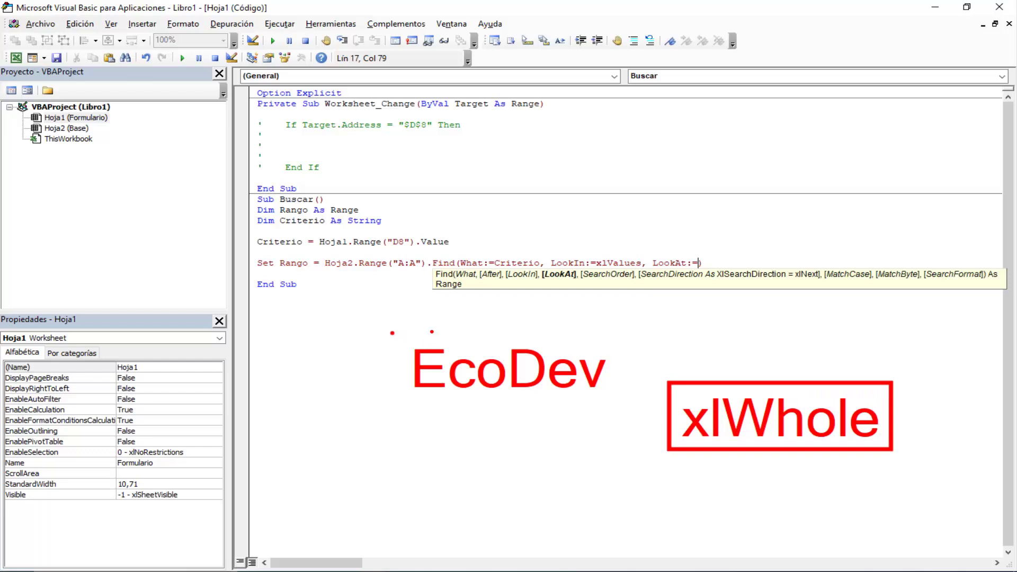
drag(391, 332, 620, 405)
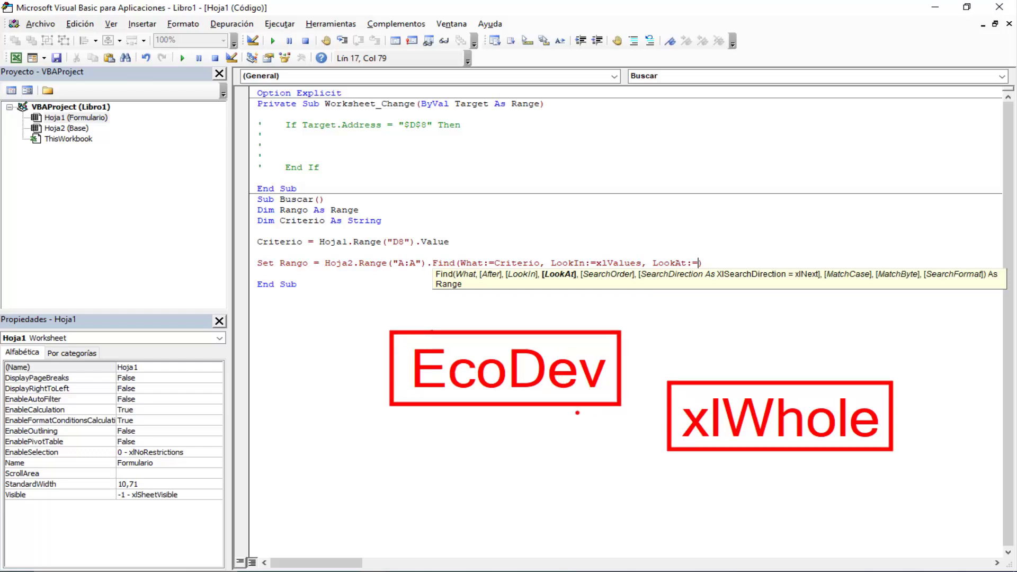
key(Escape)
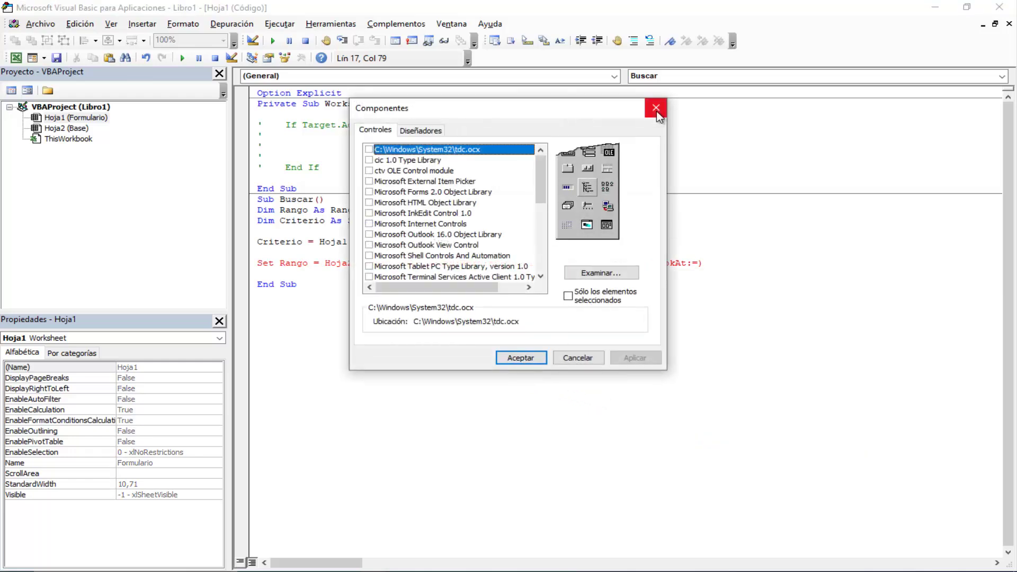
Dismiss the Componentes dialog to get back to the Buscar code.
key(Escape)
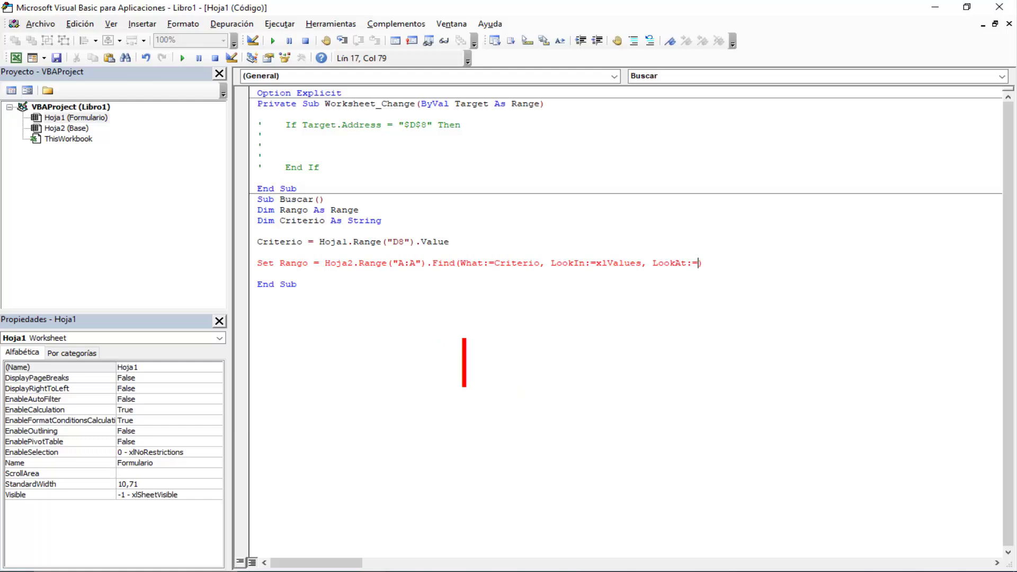
text(Eco)
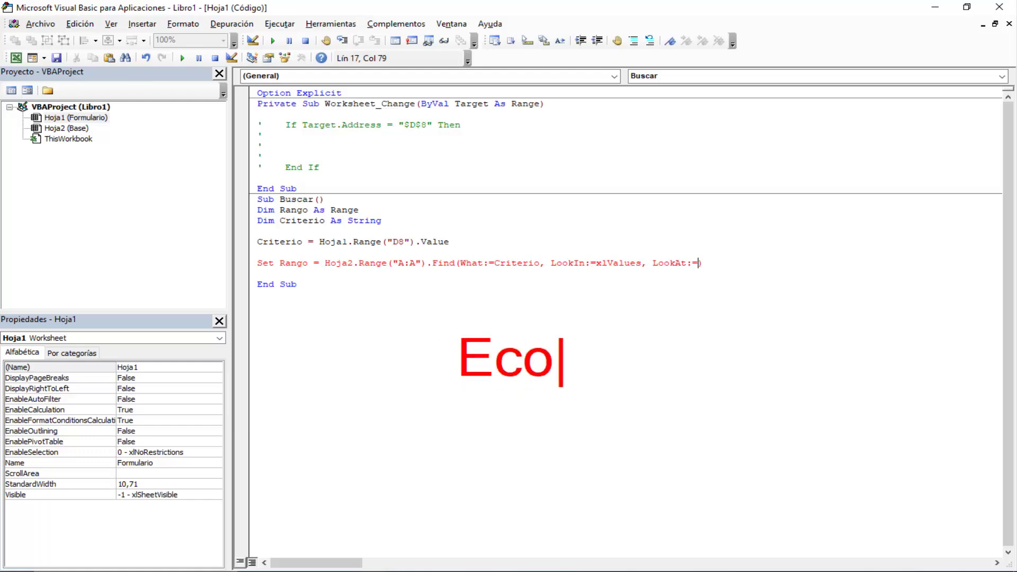
text(Dev)
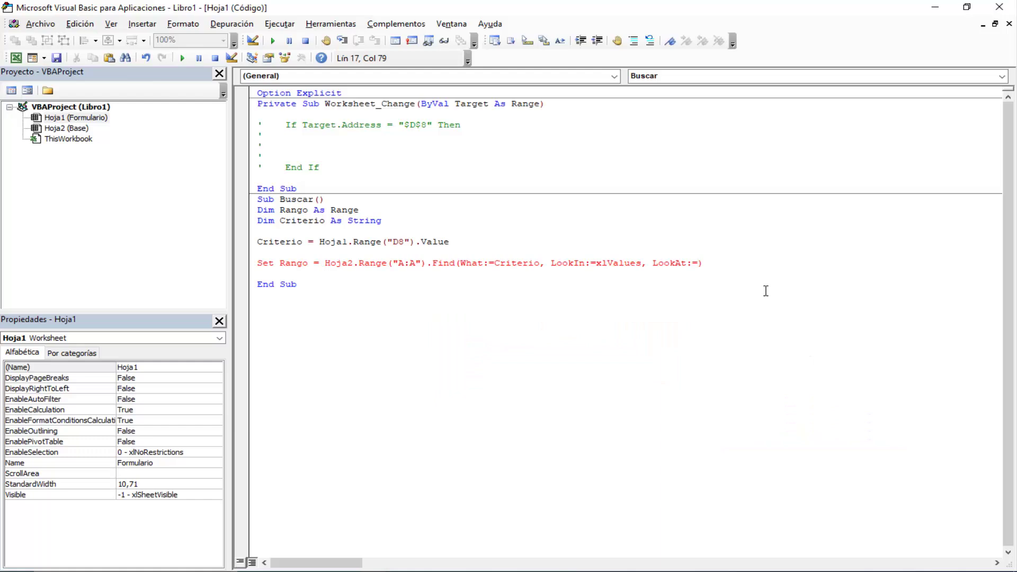
Check the codes a1 and b1 in column A of the Base sheet, then return to the VBA editor.
click(16, 57)
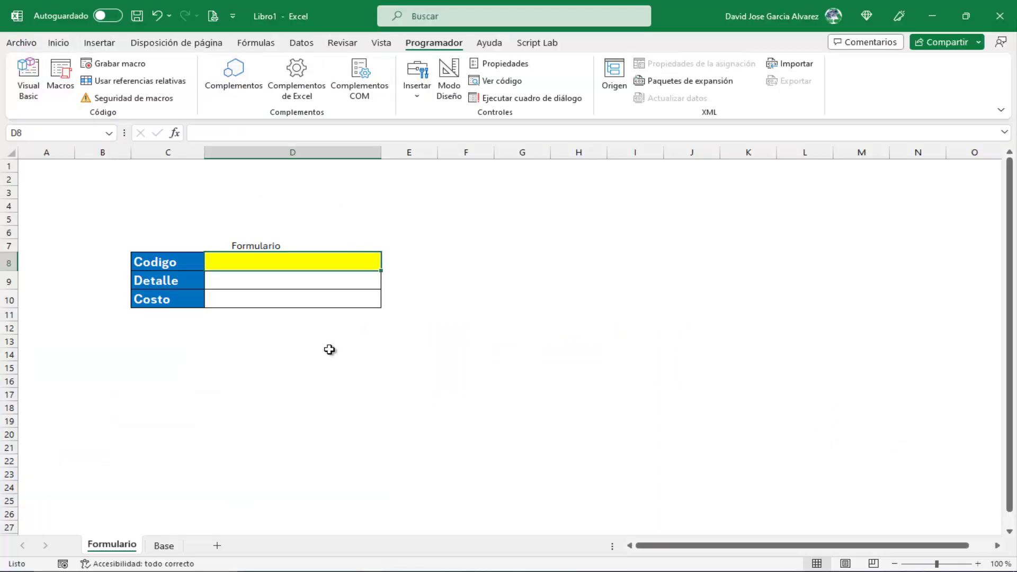
click(164, 545)
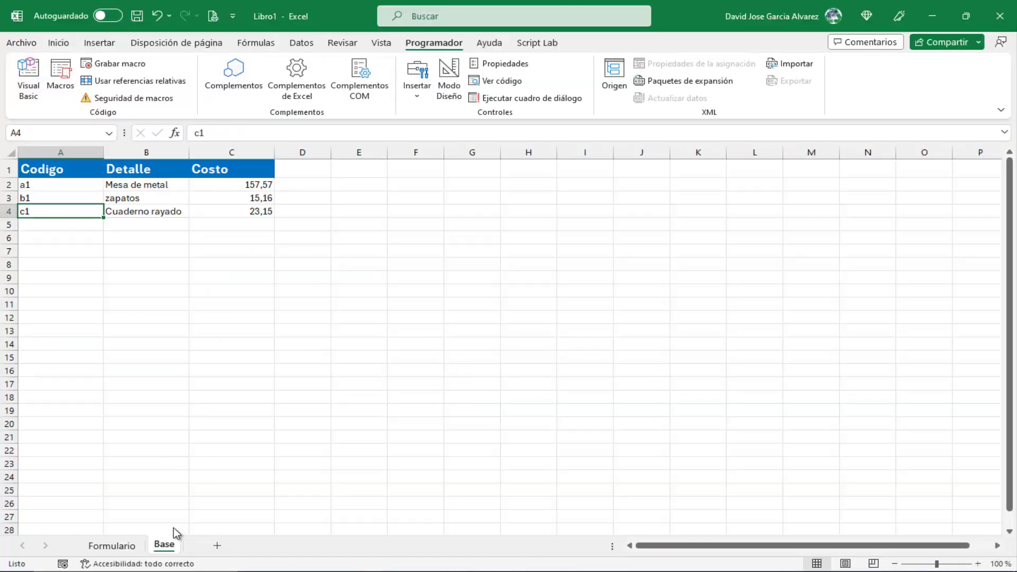
click(69, 189)
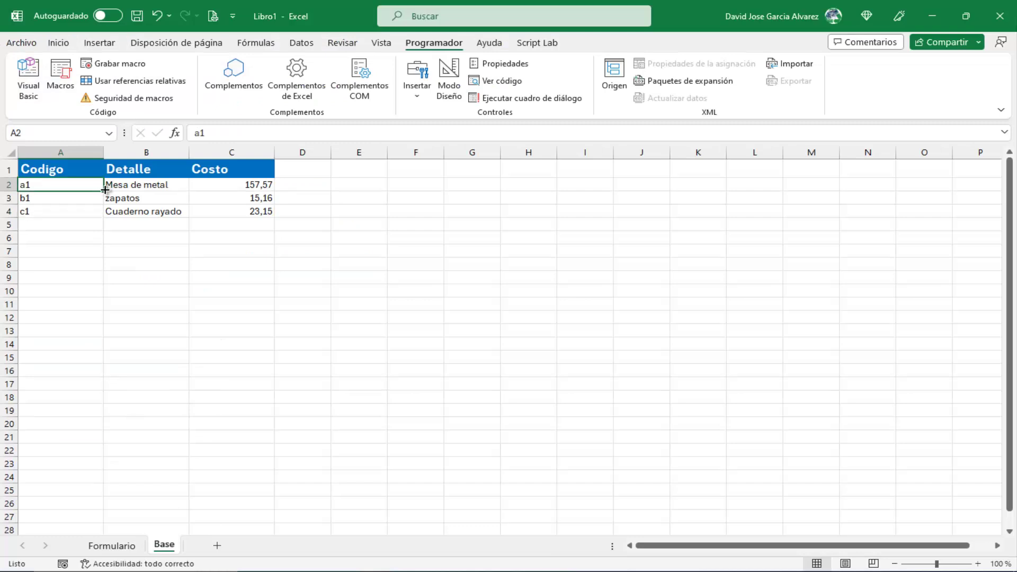
click(68, 153)
click(38, 185)
click(51, 199)
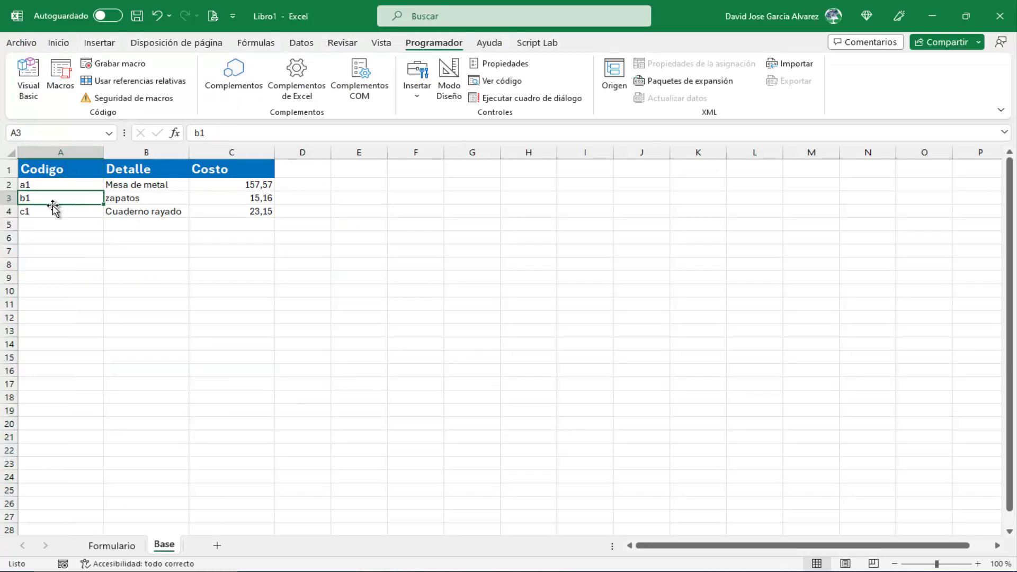
click(37, 90)
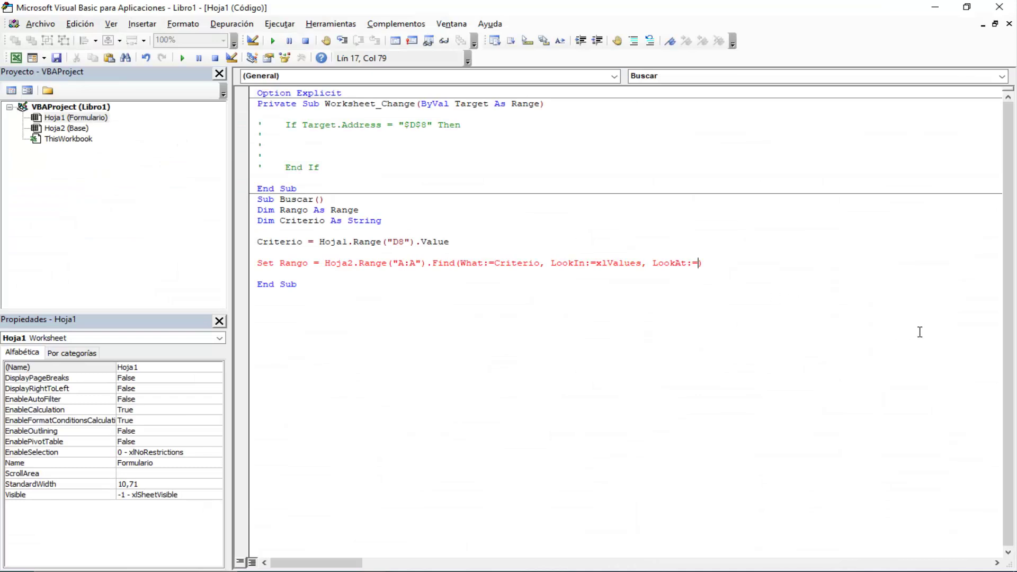
Finish the Find call with LookAt:=xlWhole and annotate its What, LookIn and LookAt arguments.
text(xl)
text(W)
text(hole)
key(Down)
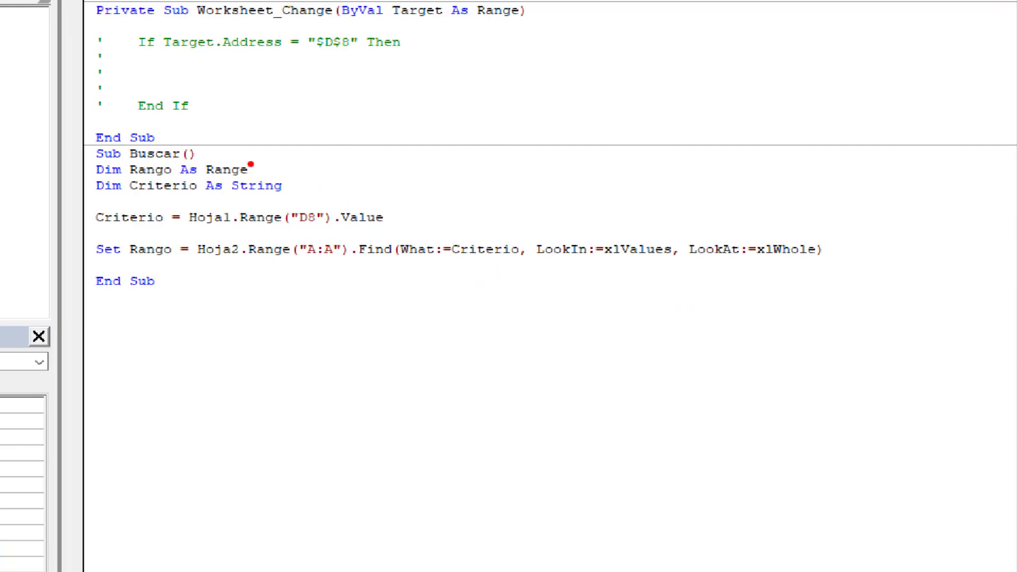
drag(251, 165, 349, 145)
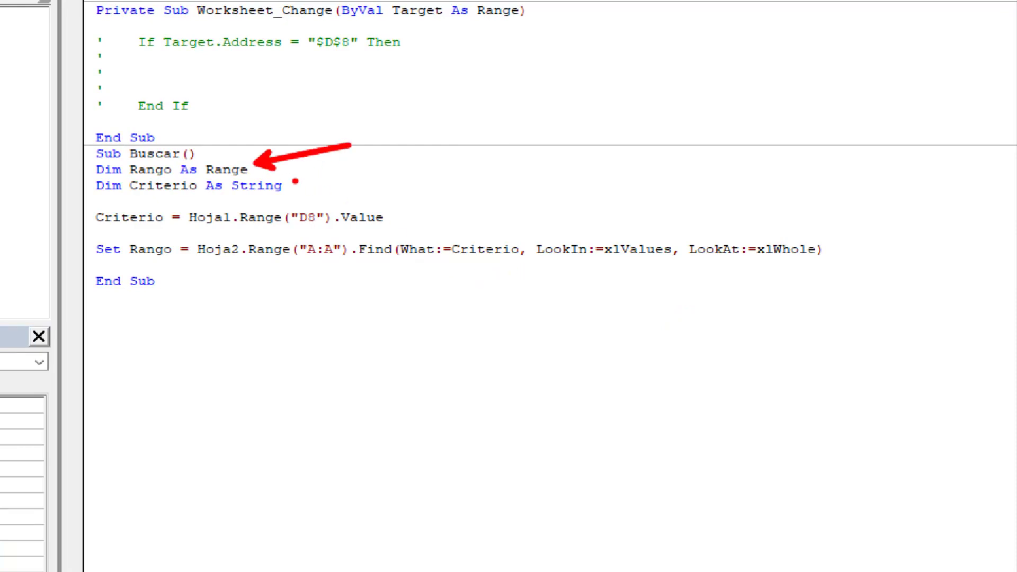
drag(298, 184, 346, 173)
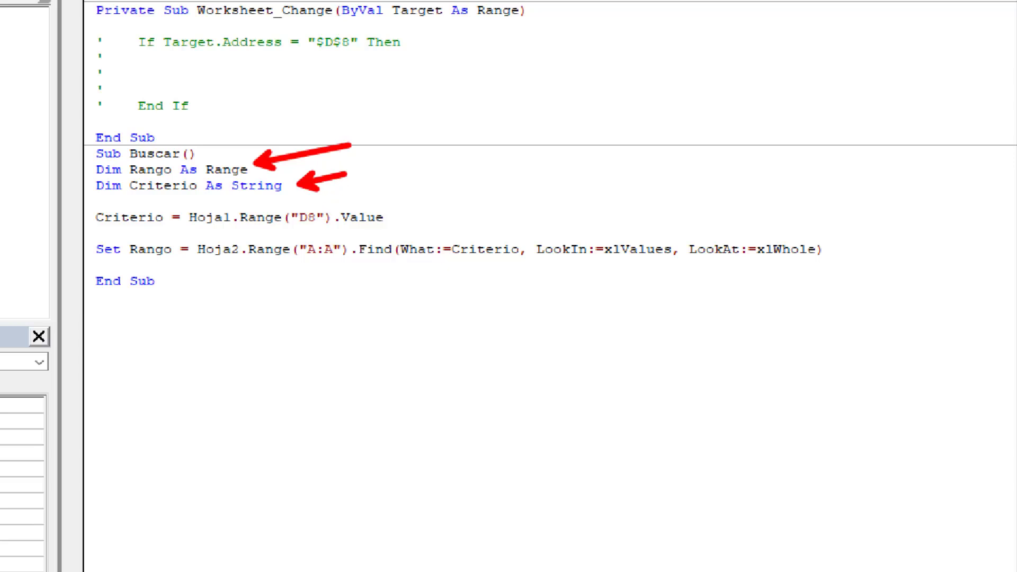
drag(397, 208, 537, 157)
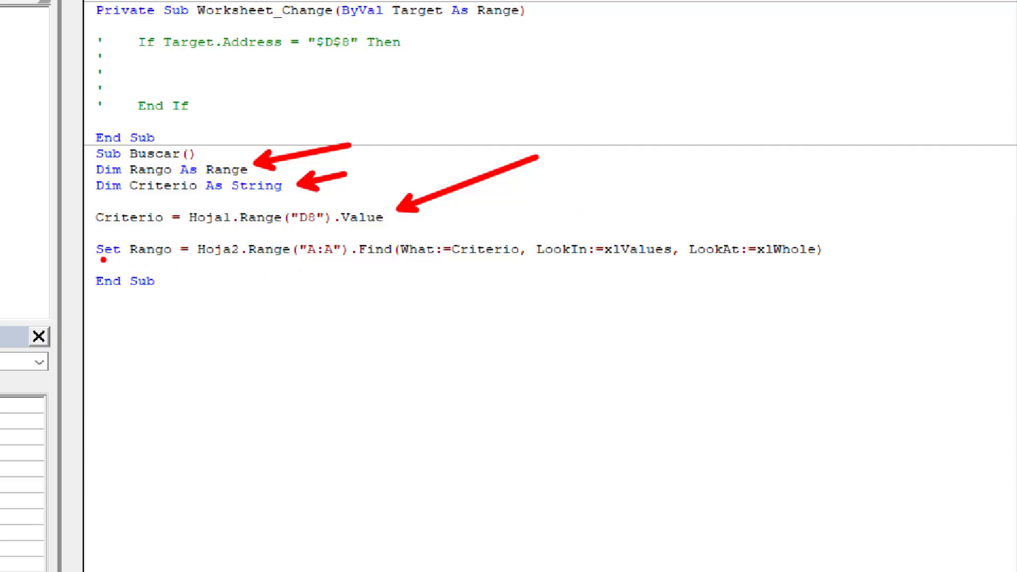
drag(103, 260, 114, 335)
drag(377, 262, 397, 322)
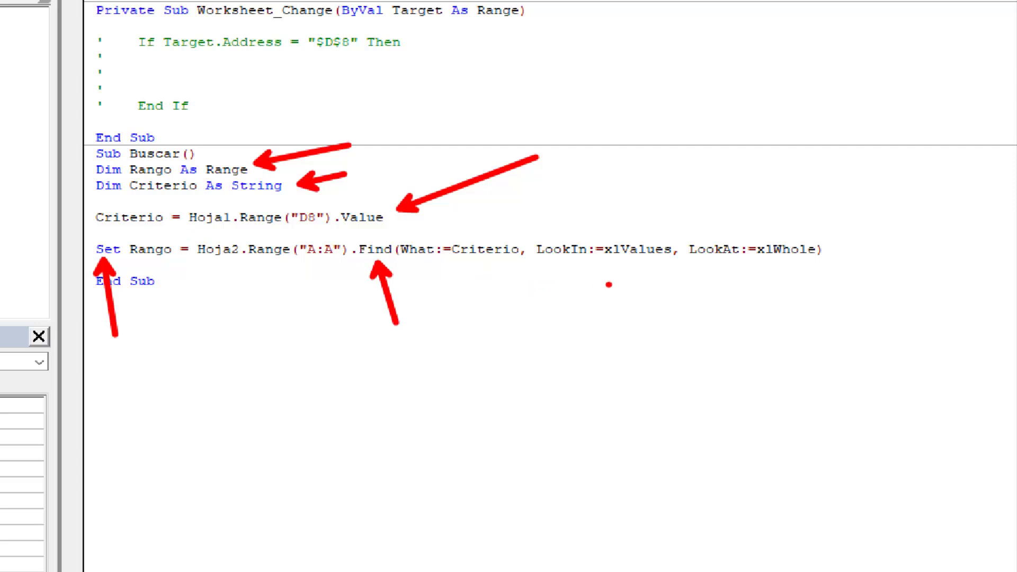
drag(499, 283, 507, 355)
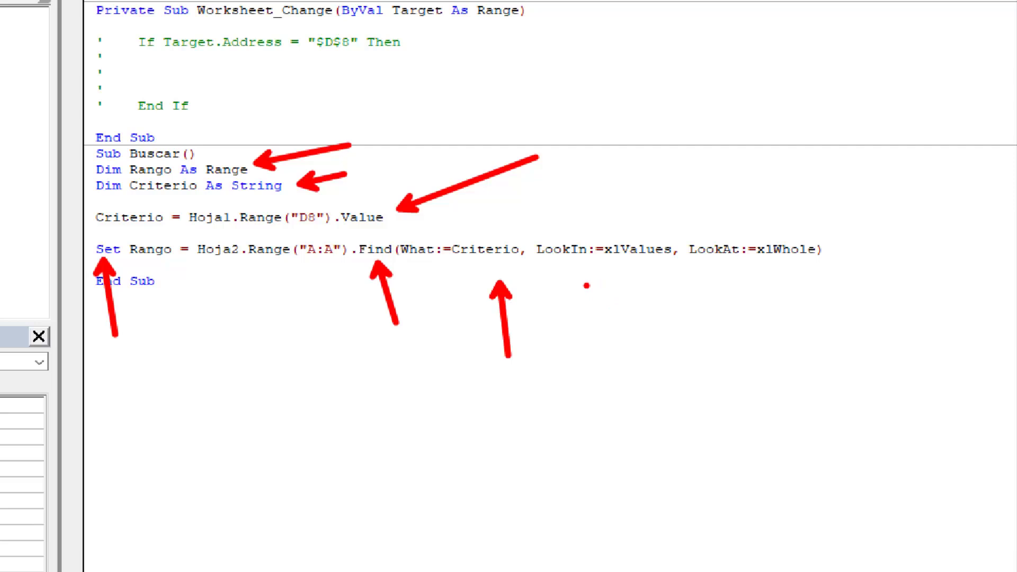
drag(609, 279, 641, 389)
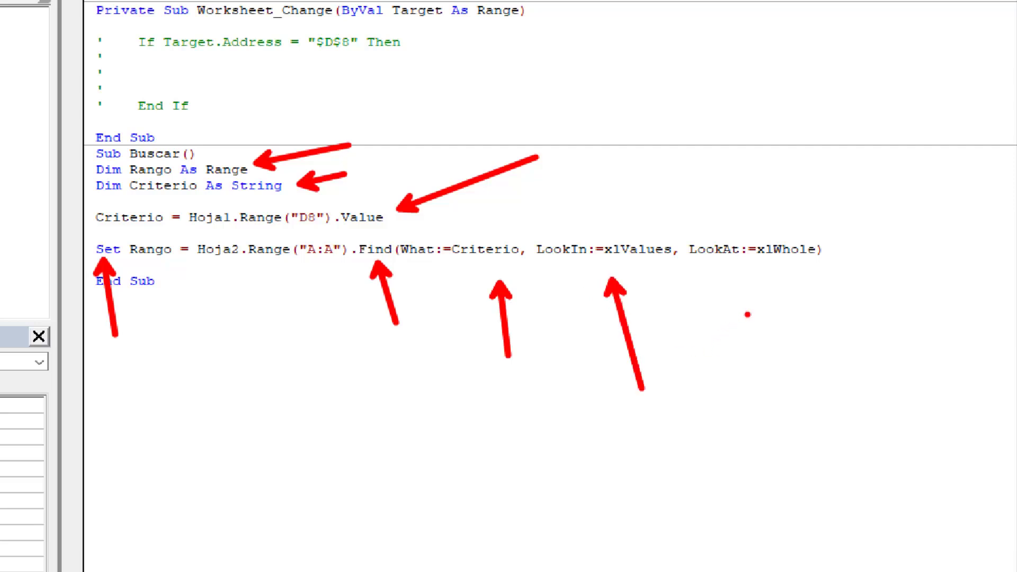
drag(783, 276, 825, 363)
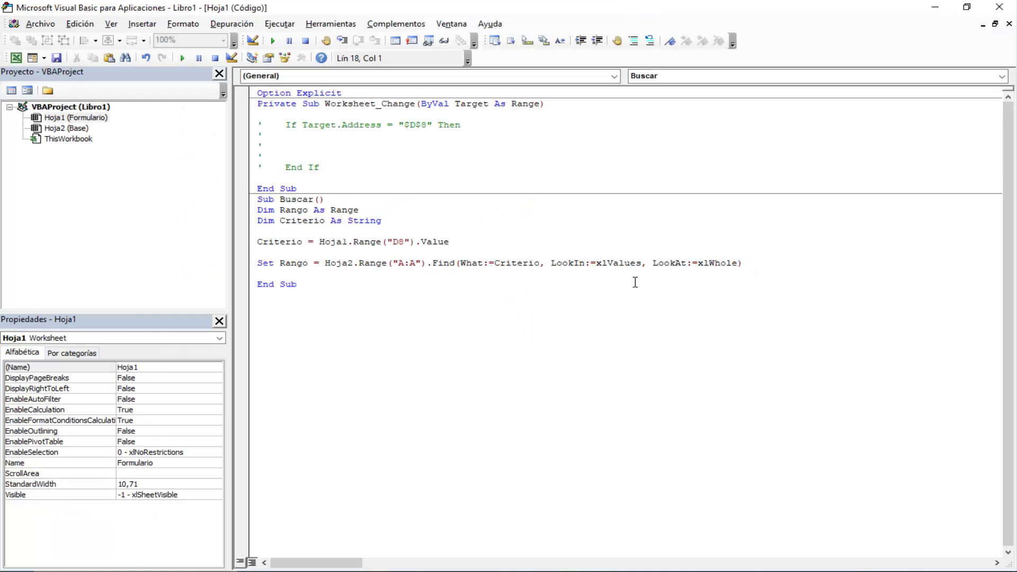
Add an If Not Rango Is Nothing Then … End If block before End Sub.
key(Return)
key(Return)
key(Up)
text(if )
text(no)
key(BackSpace)
key(BackSpace)
text(not )
text(rango)
text(is nothi)
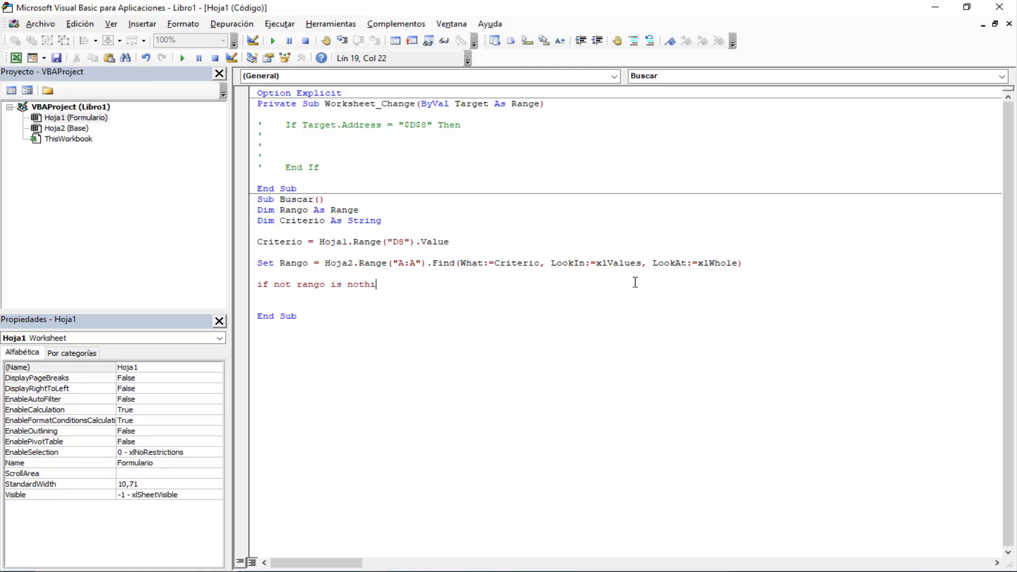
text(ng then)
key(Return)
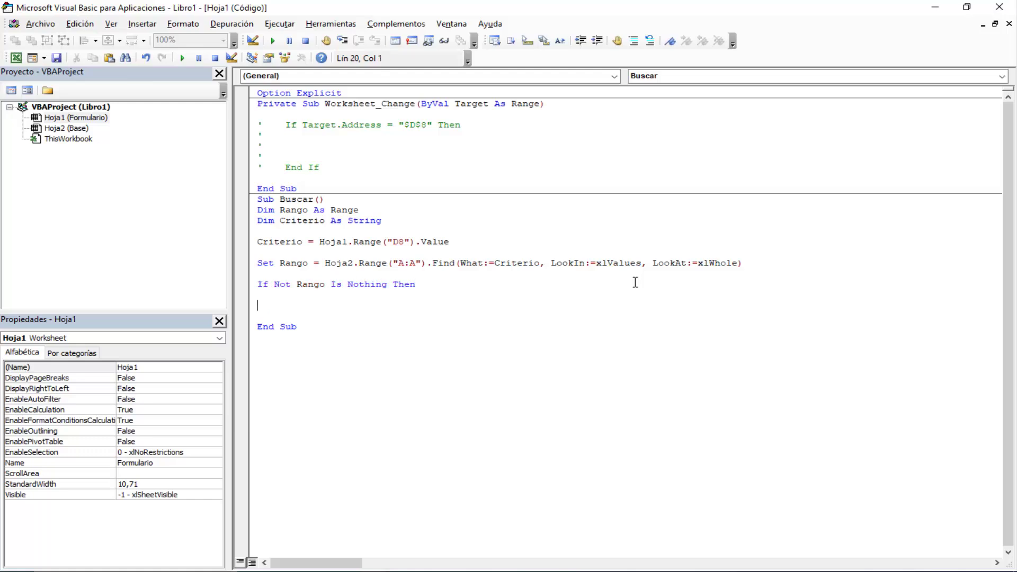
key(Return)
key(Return)
text(end)
text(i)
text(f)
key(Up)
key(Up)
key(Tab)
Inside the If block, show MsgBox Rango.Offset(0, 1).Value.
text(m)
text(sgbox )
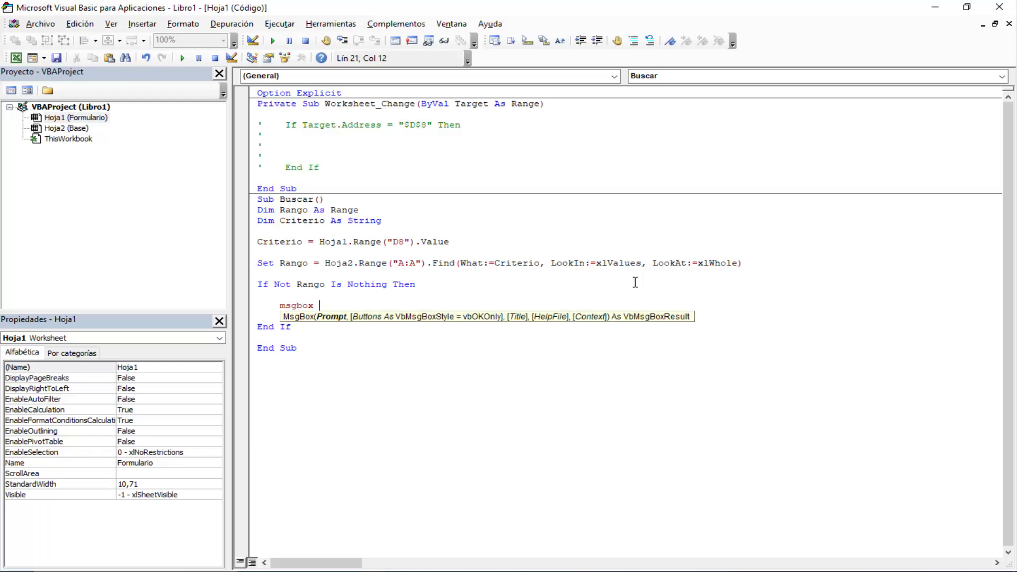
text(rango.)
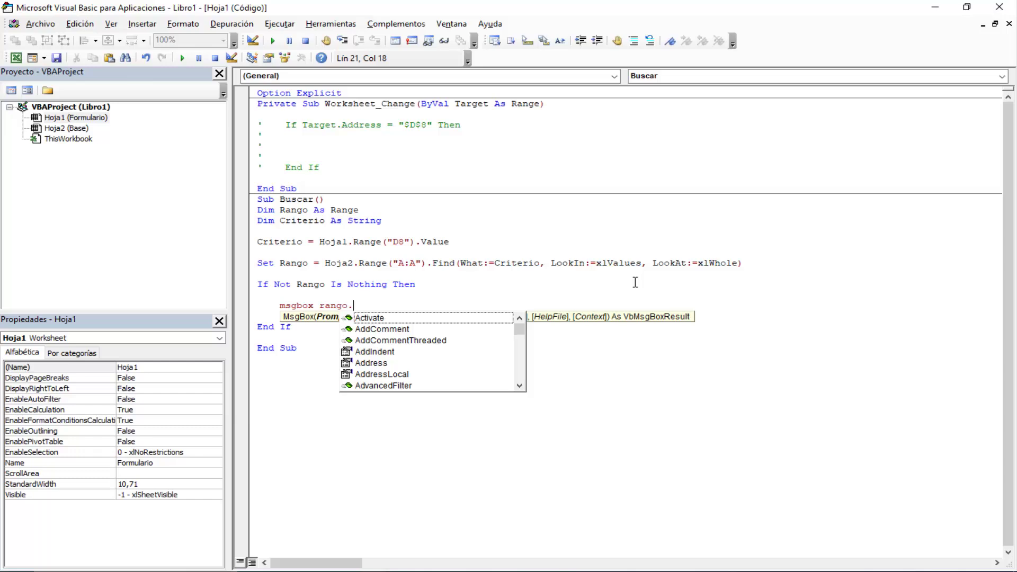
text(of)
key(Tab)
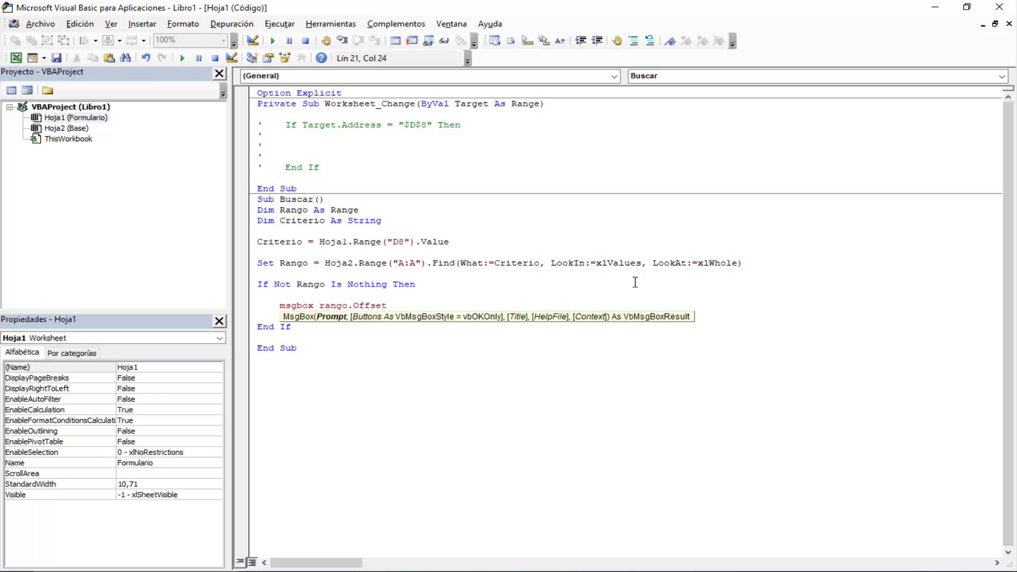
text(()
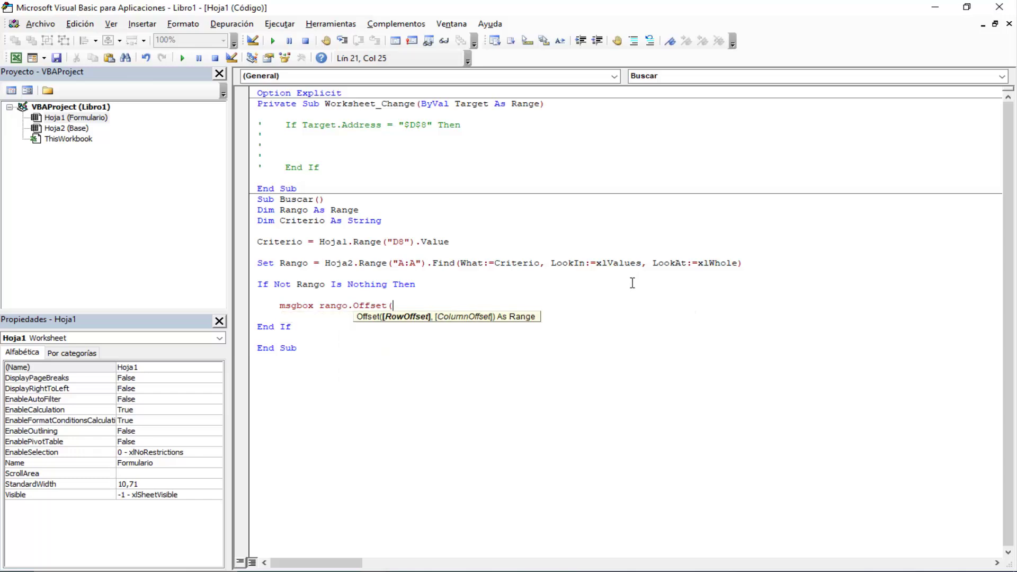
text(0)
text(,)
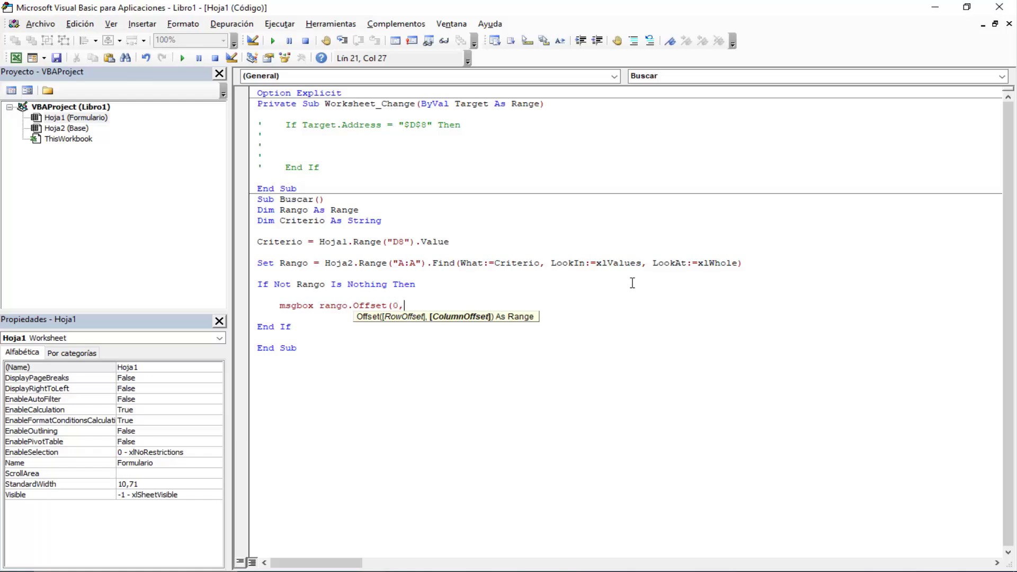
text(1)
text().valu)
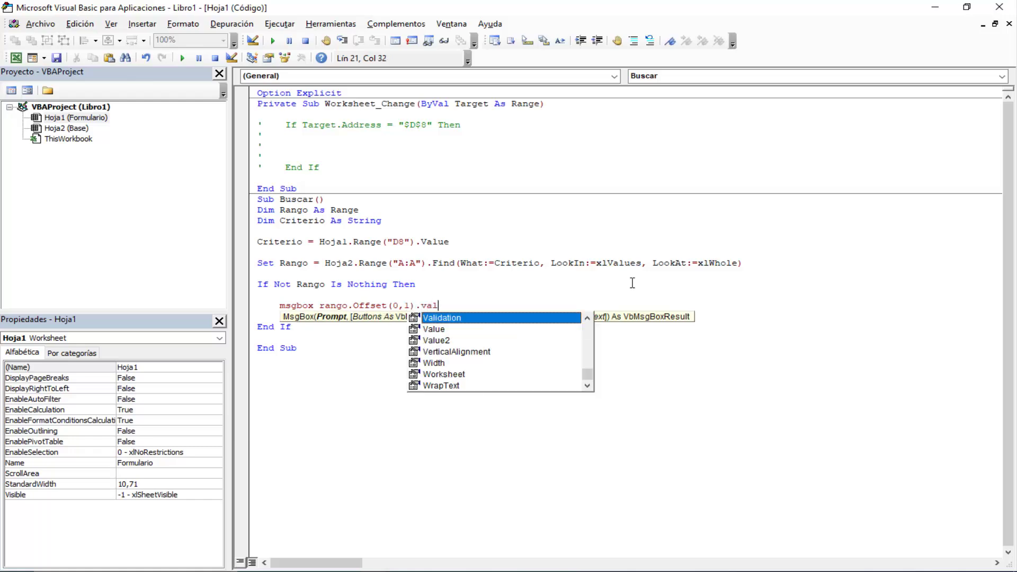
text(e)
key(Tab)
key(Down)
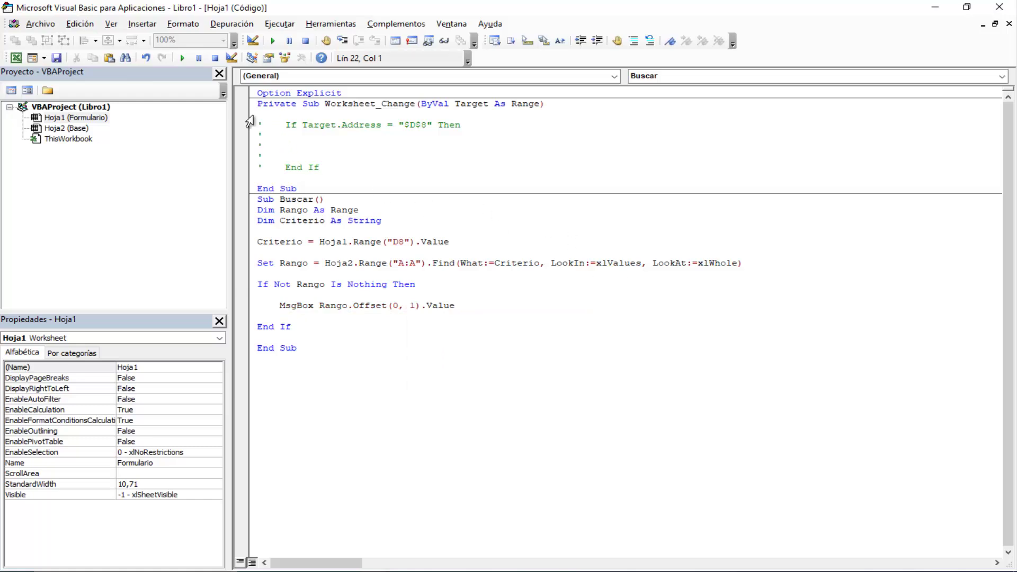
Uncomment the $D$8 check in Worksheet_Change and call Buscar inside it.
drag(246, 113, 247, 182)
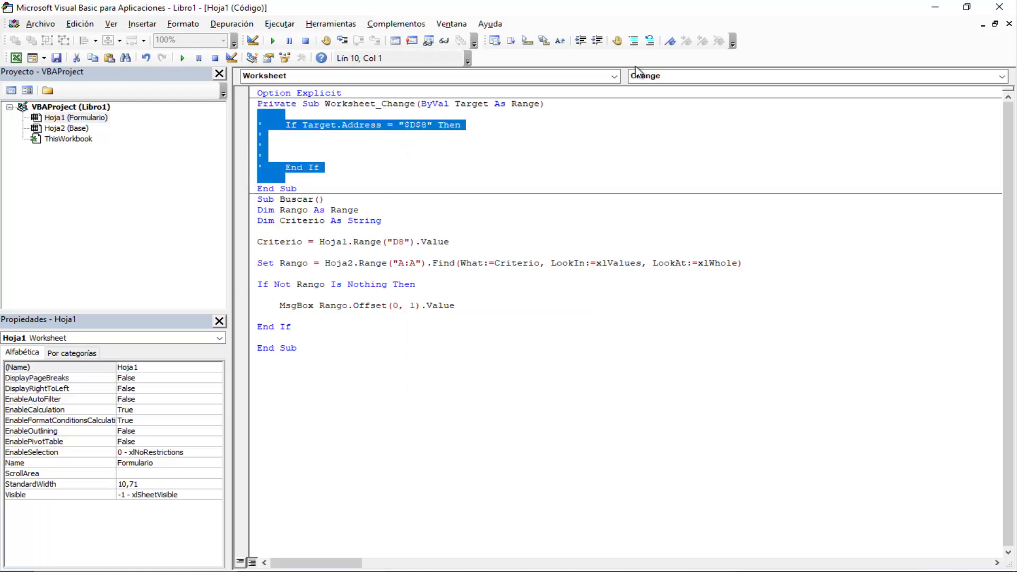
click(649, 41)
click(329, 144)
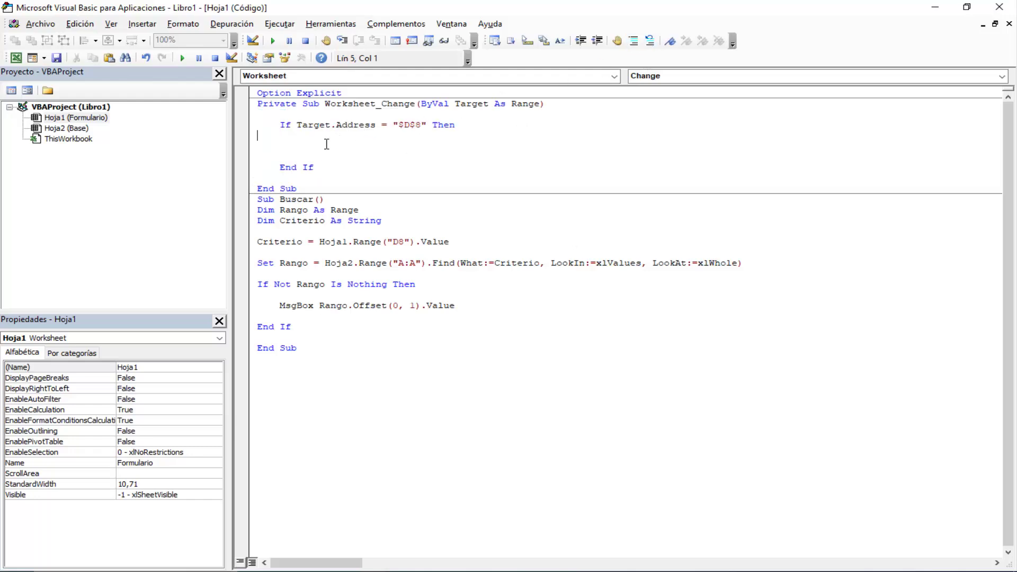
key(Tab)
key(Tab)
text(b)
text(uscar)
key(Down)
Enter a1 in D8 on the Formulario sheet and dismiss the Mesa de metal message.
click(16, 58)
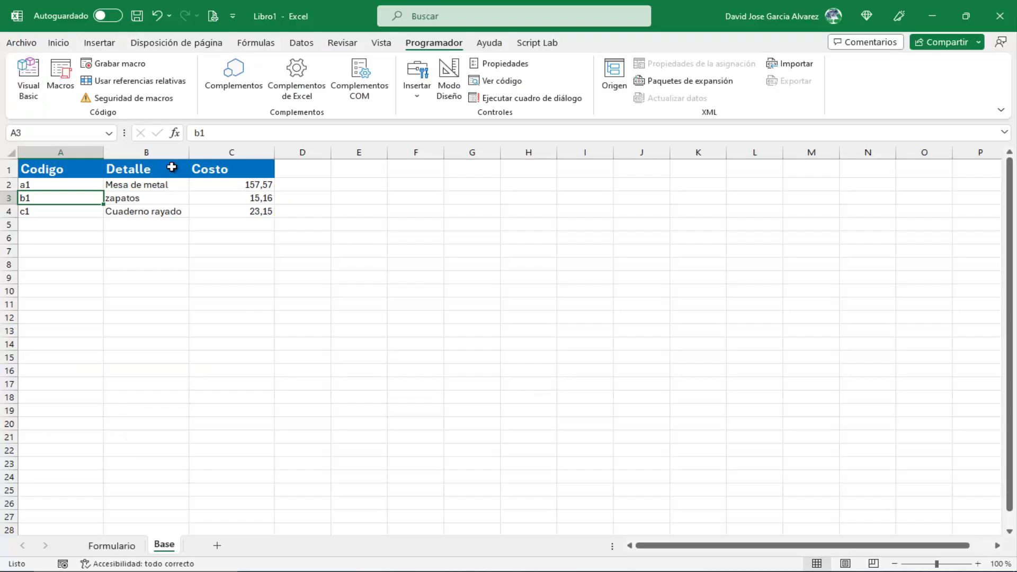
click(126, 546)
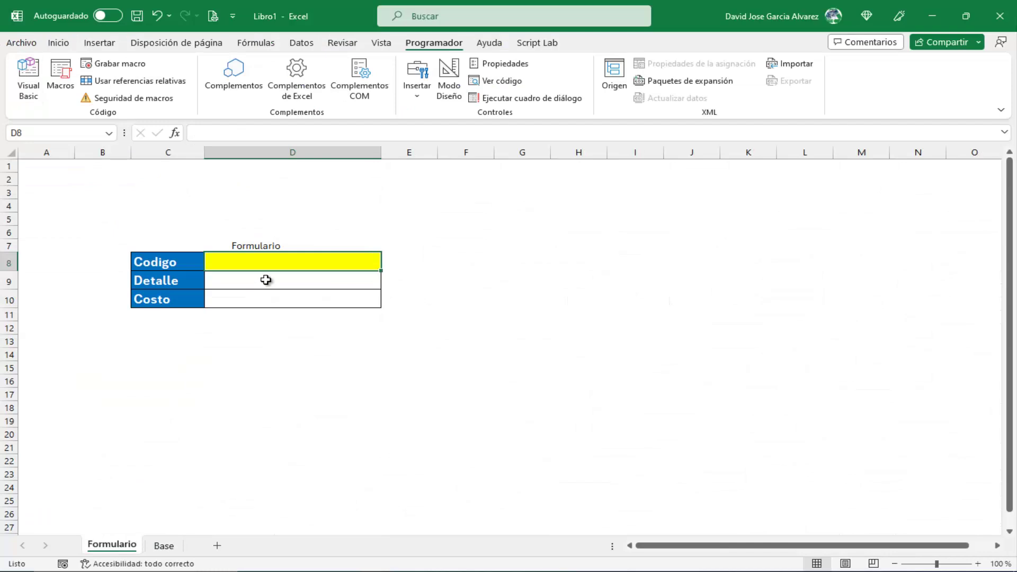
click(298, 261)
text(a)
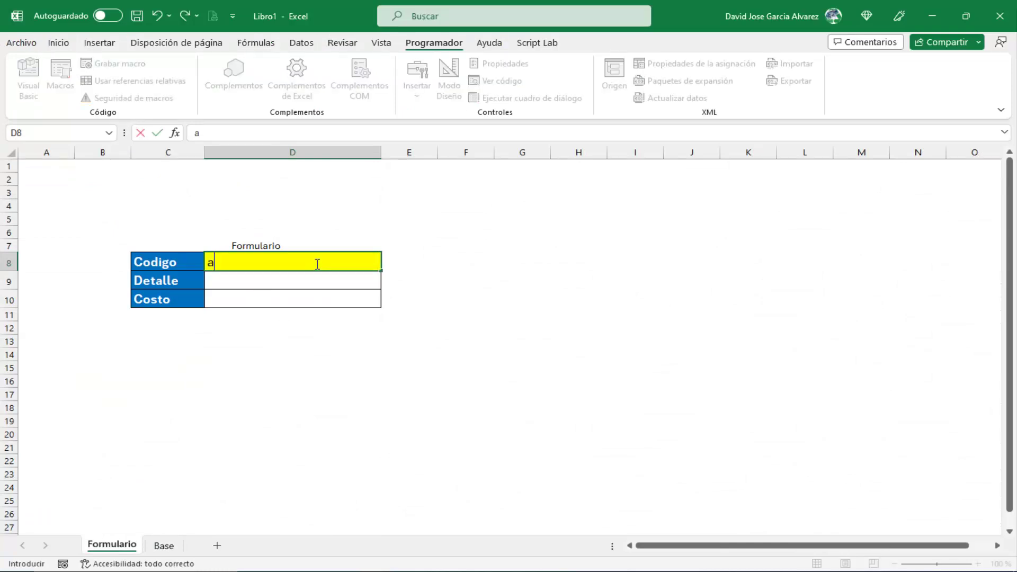
text(1)
key(Return)
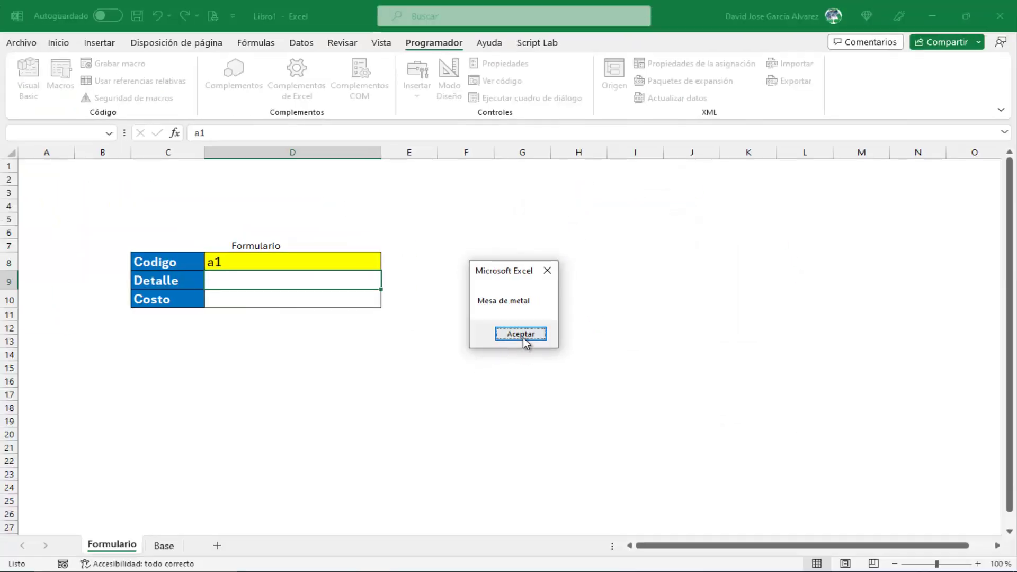
click(604, 366)
Compare with code a1's Detalle on the Base sheet, noting Formulario's D9 and D10 are still empty.
click(165, 545)
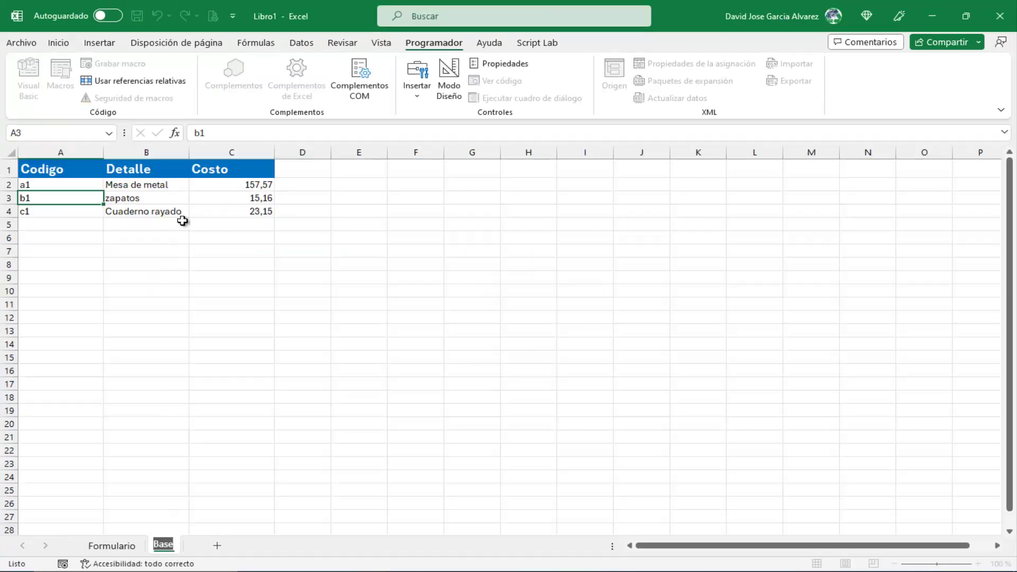
click(129, 184)
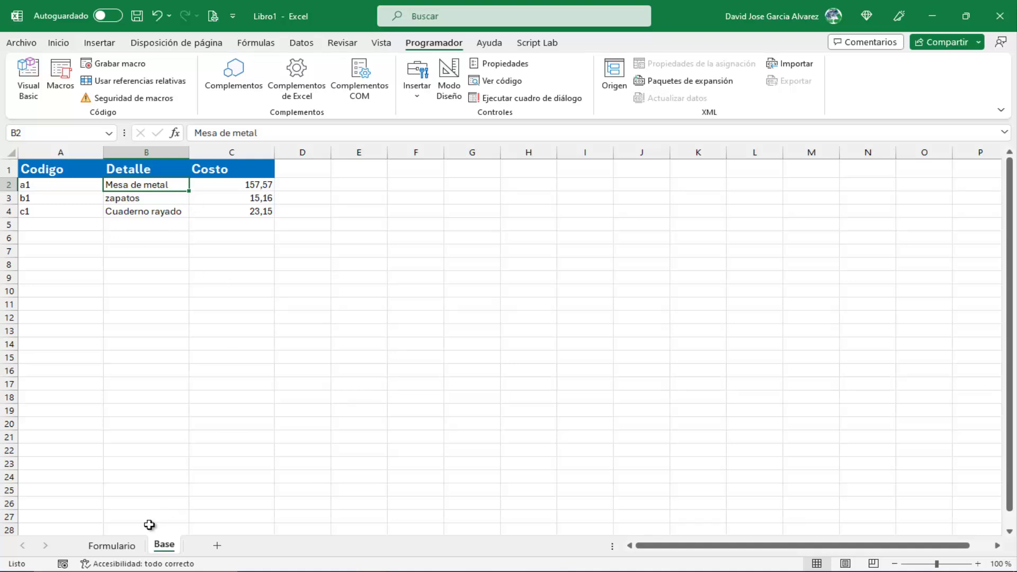
click(125, 546)
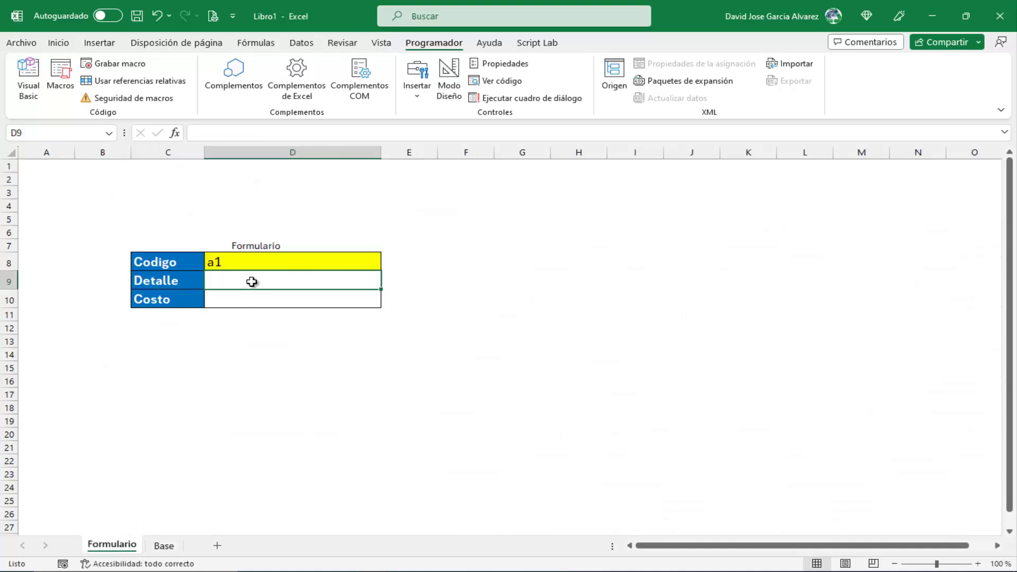
click(231, 294)
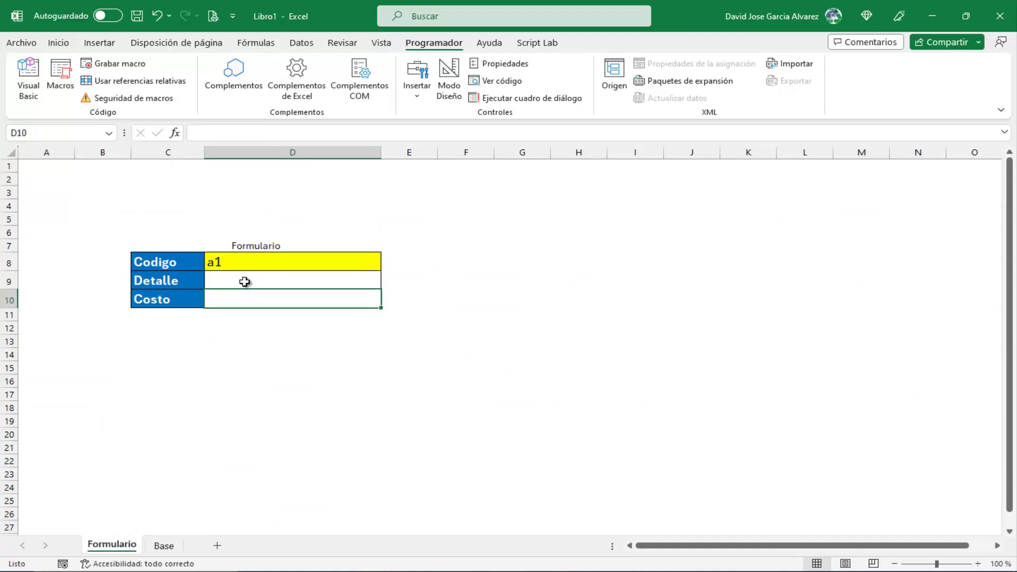
click(277, 282)
click(257, 294)
Replace the MsgBox line with an empty With Hoja1 … End With block.
click(28, 80)
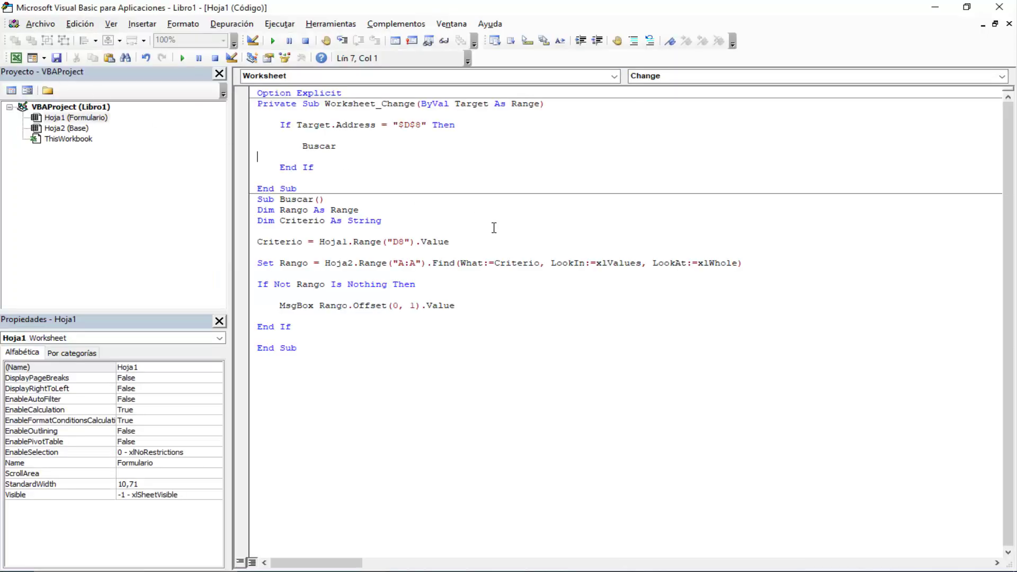
drag(279, 306, 503, 303)
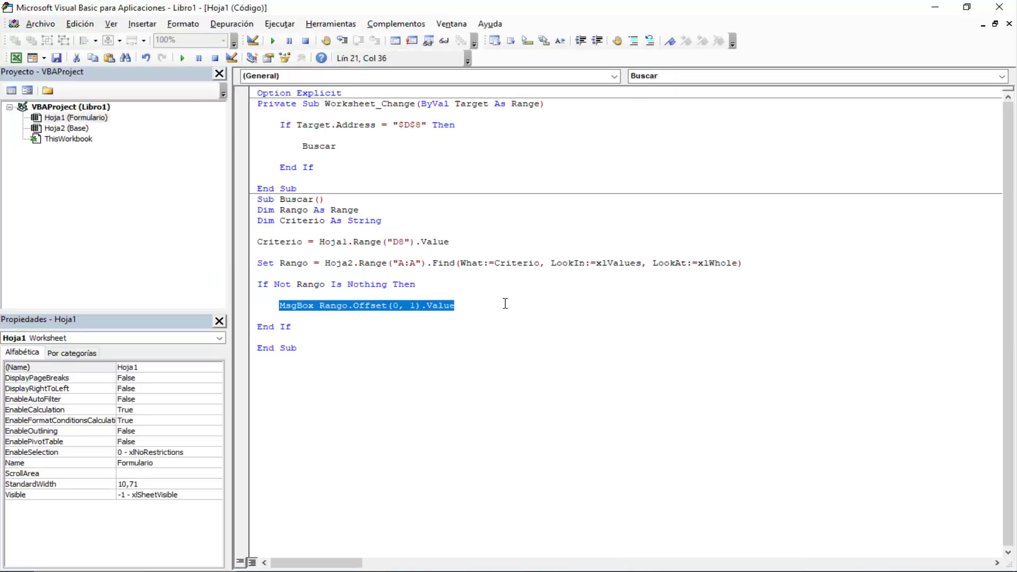
text(hoj)
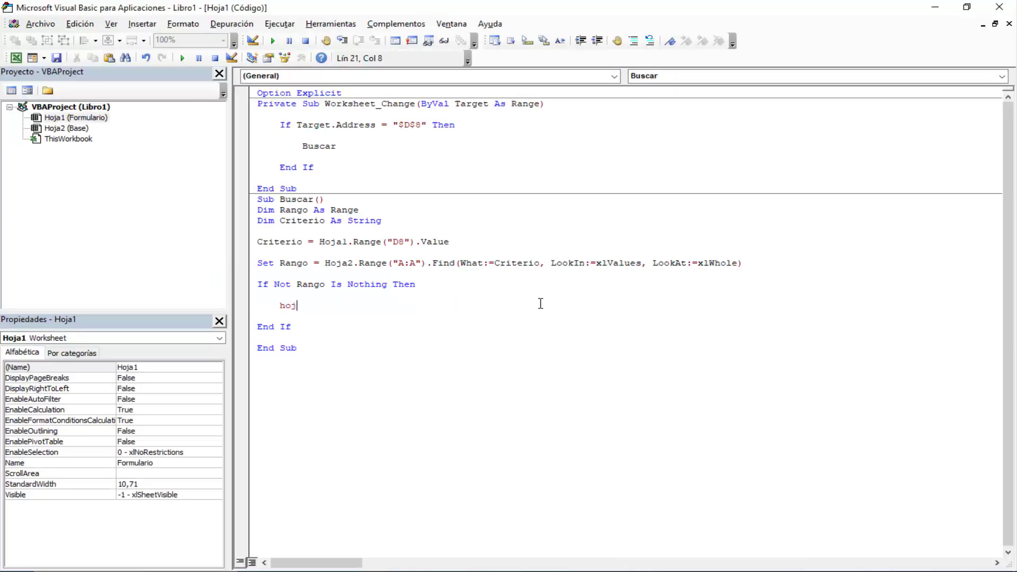
text(a1.)
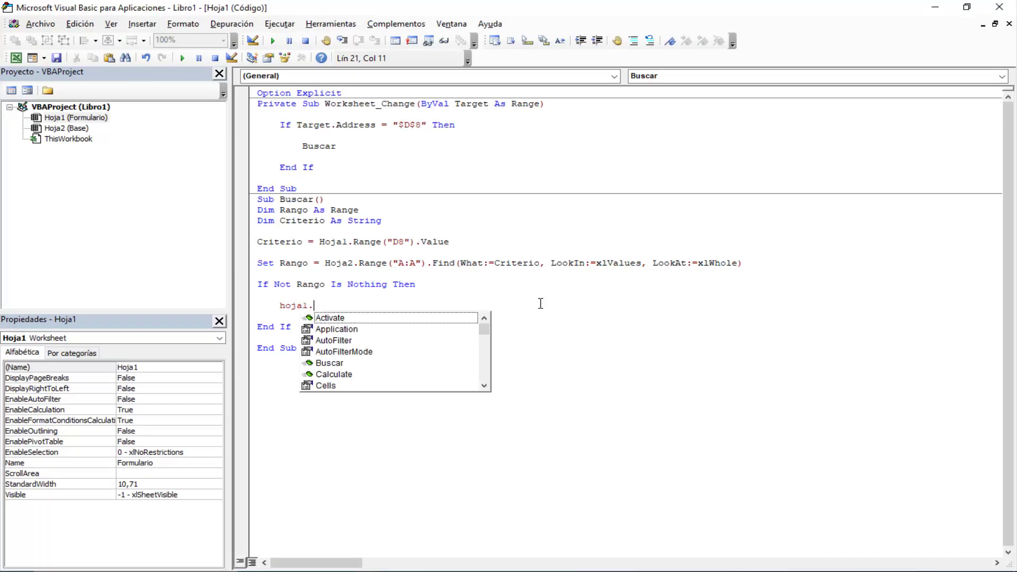
key(BackSpace)
key(BackSpace)
key(BackSpace)
key(BackSpace)
key(BackSpace)
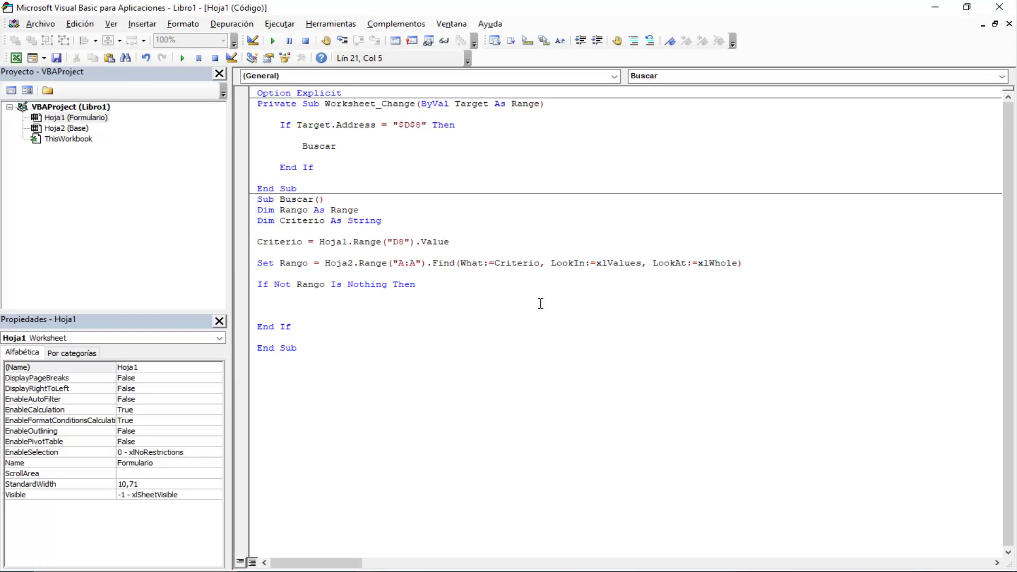
text(with )
text(Hoja1)
key(Down)
key(Return)
key(Return)
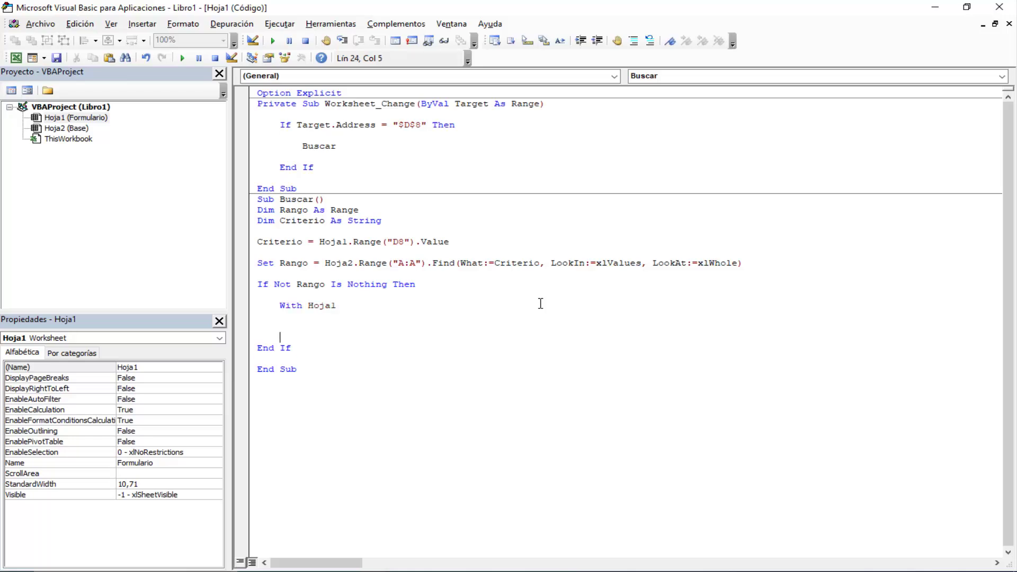
text(end with)
key(Return)
key(Up)
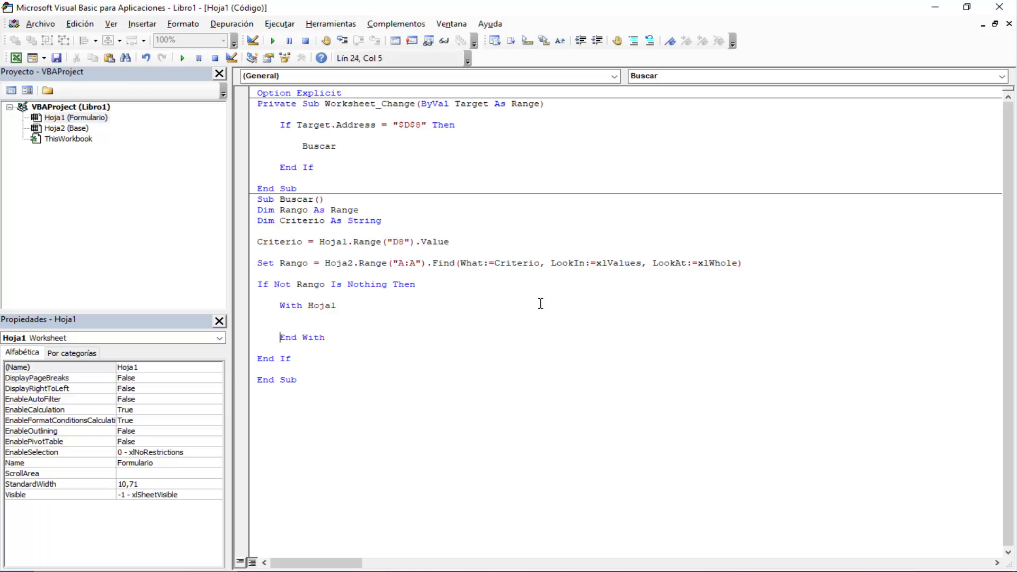
key(Up)
key(Up)
key(Return)
Inside the With block start .Range("D9"), then check the Detalle cell D9 on the form.
text(.)
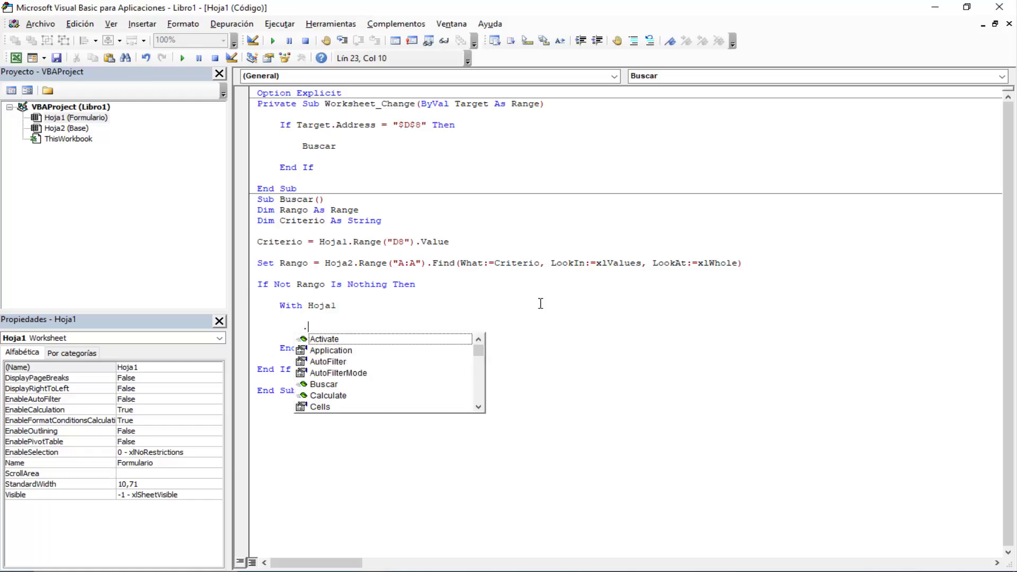
text(R)
key(Tab)
text(()
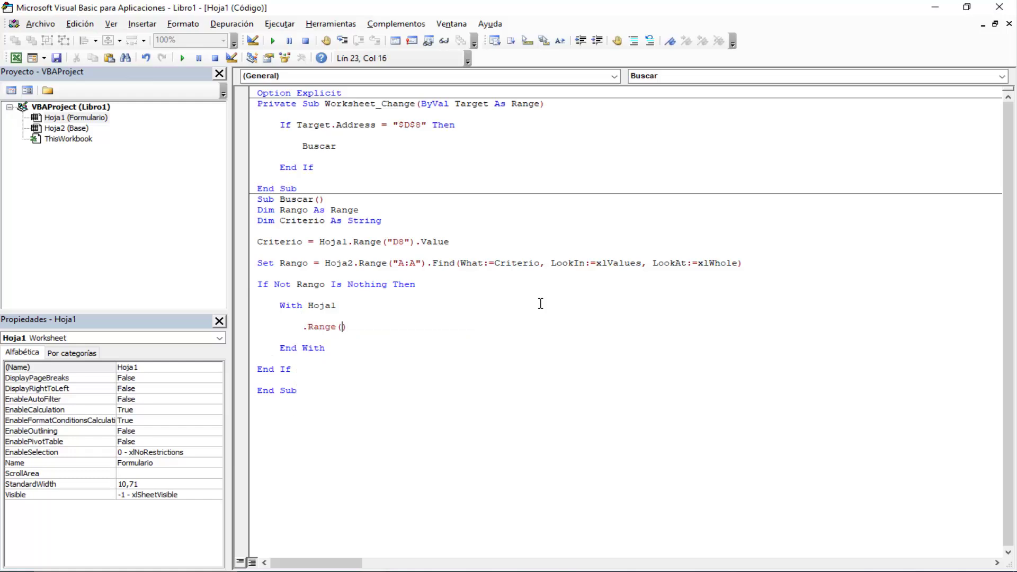
text(""))
key(Left)
key(Left)
text(D)
text(0)
key(BackSpace)
text(9)
click(23, 58)
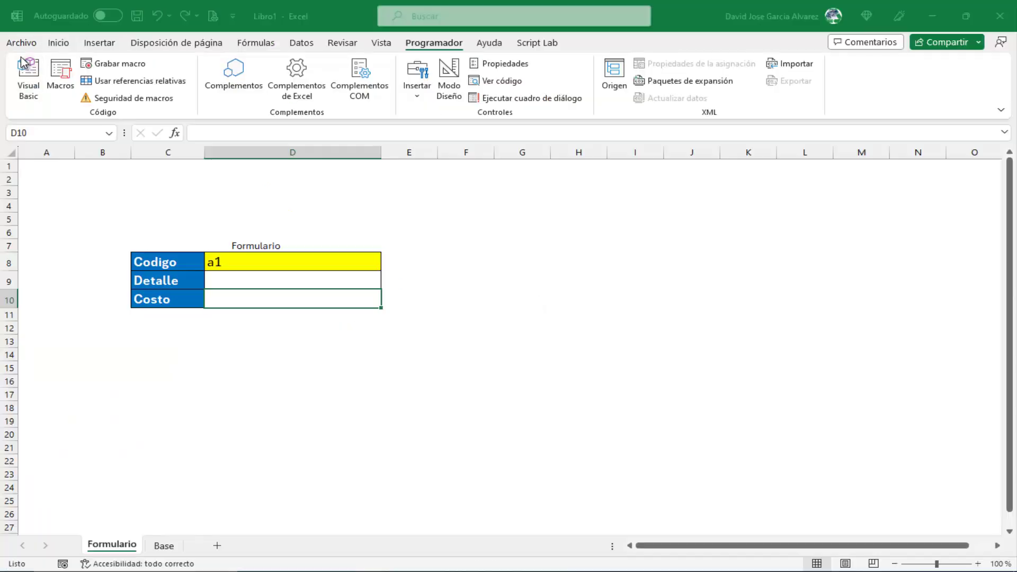
click(259, 276)
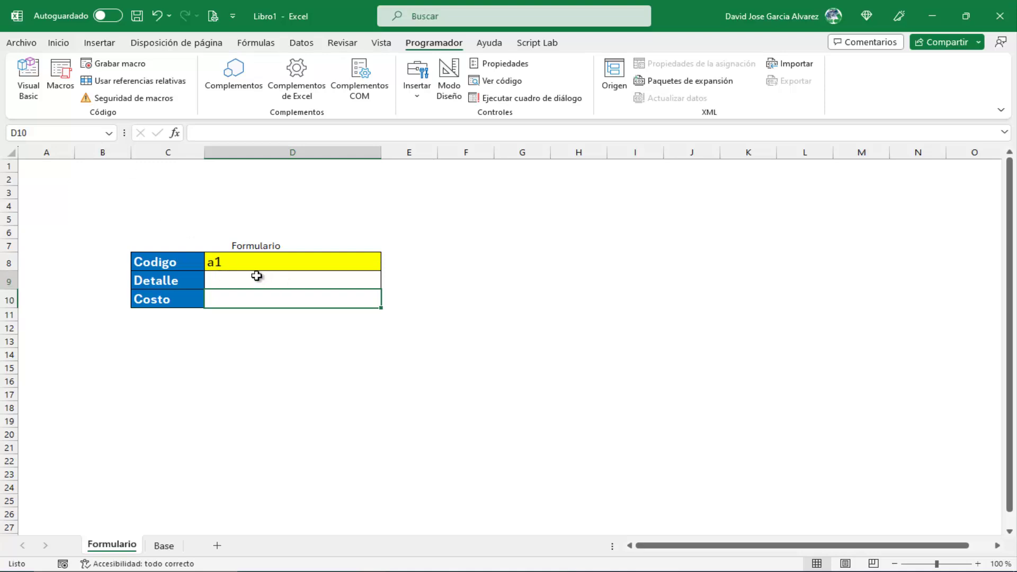
Complete the line as .Range("D9").Value = Rango.Offset(0, 1).Value.
click(33, 78)
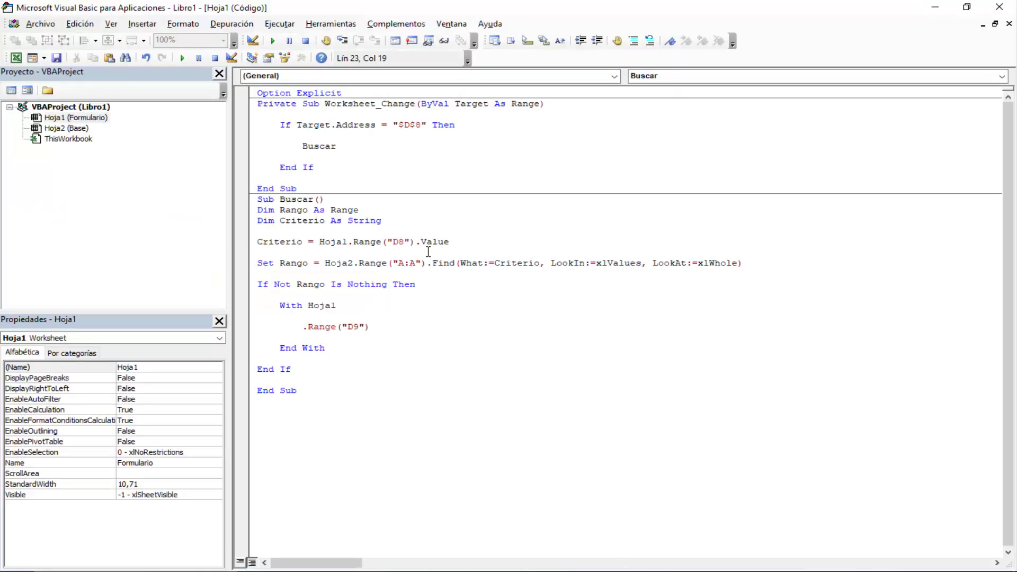
text(.va)
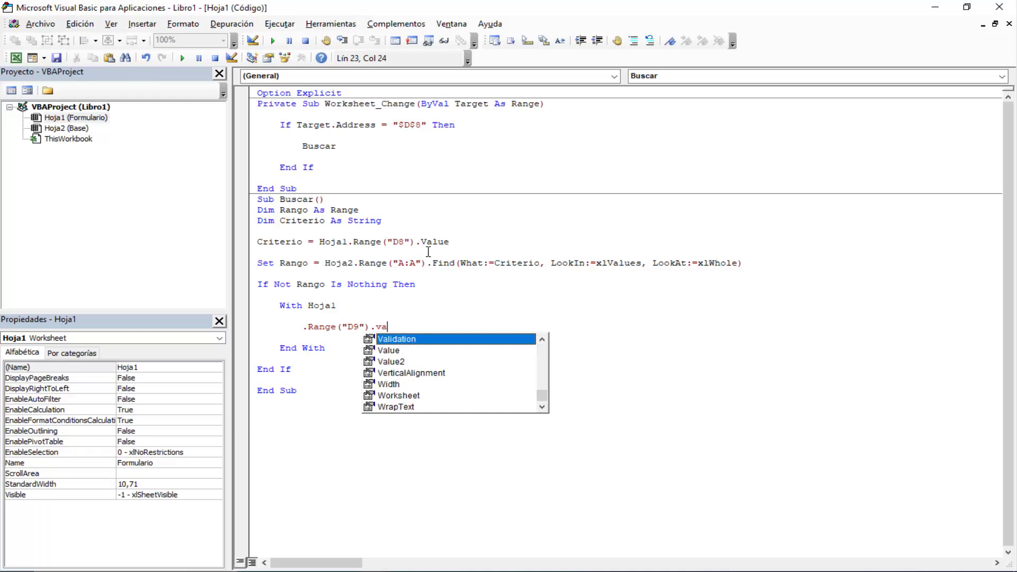
text(lu=ran)
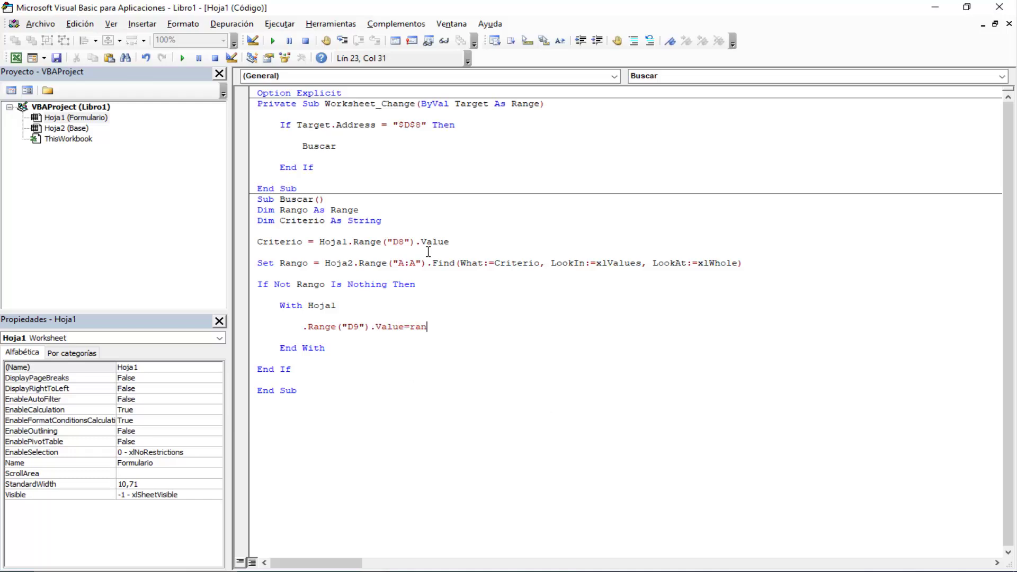
text(go.of)
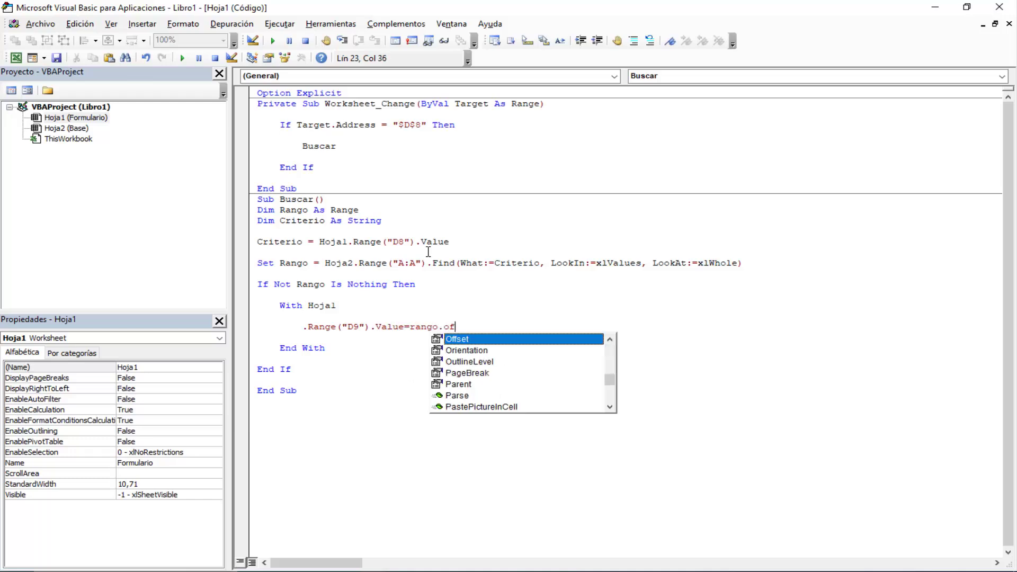
key(Tab)
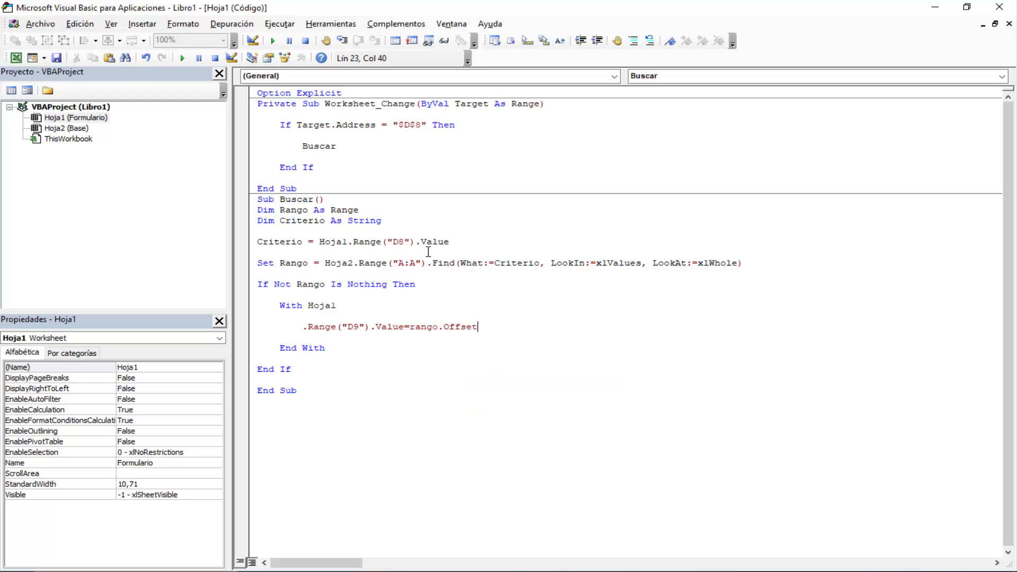
text(()
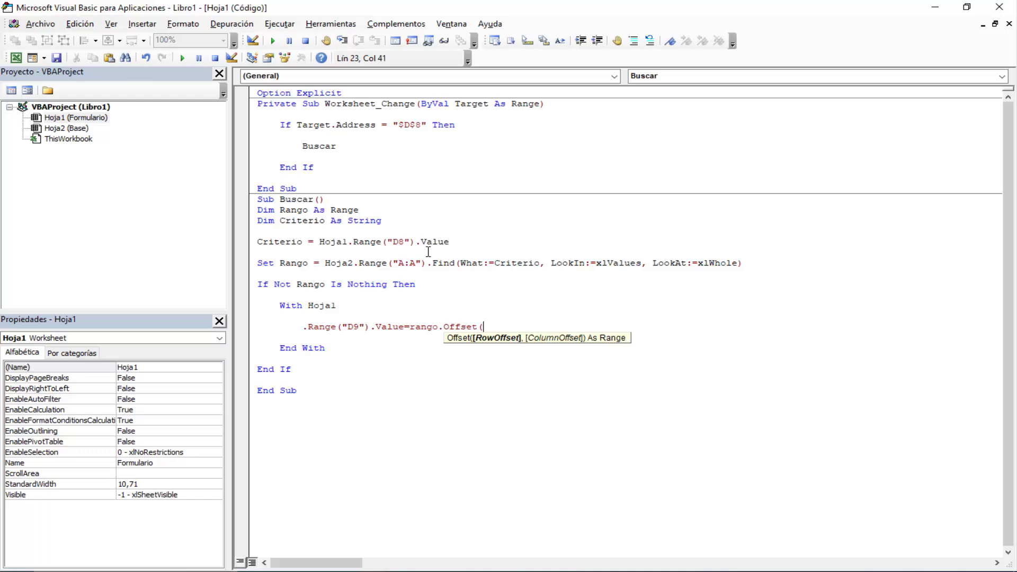
text(0,)
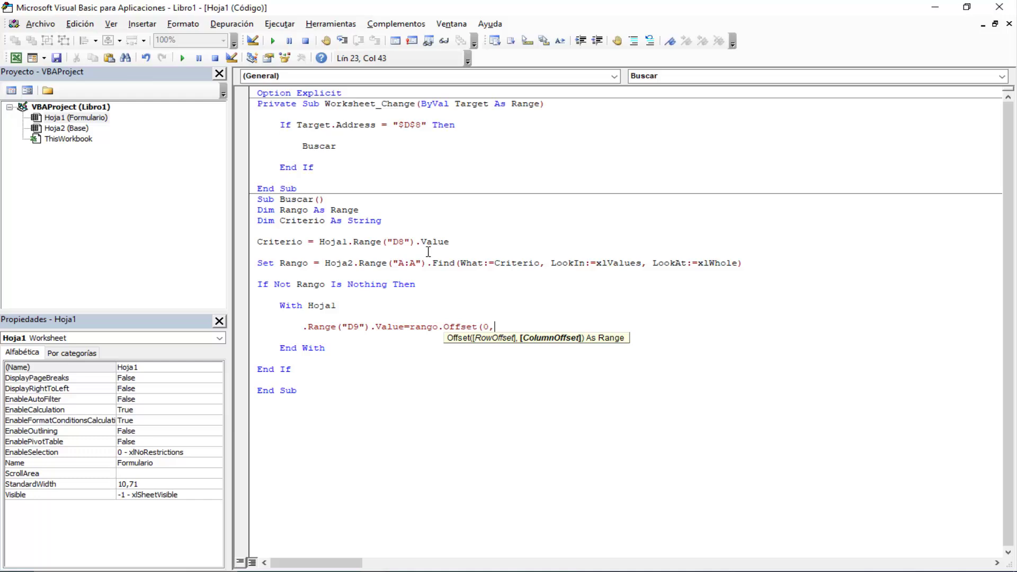
text(1)
text())
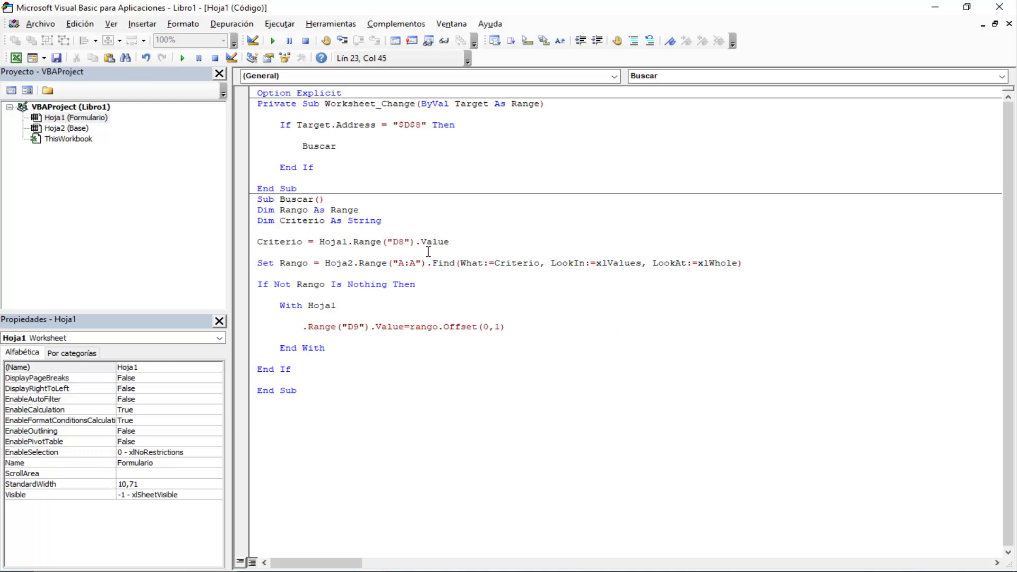
text(.valu)
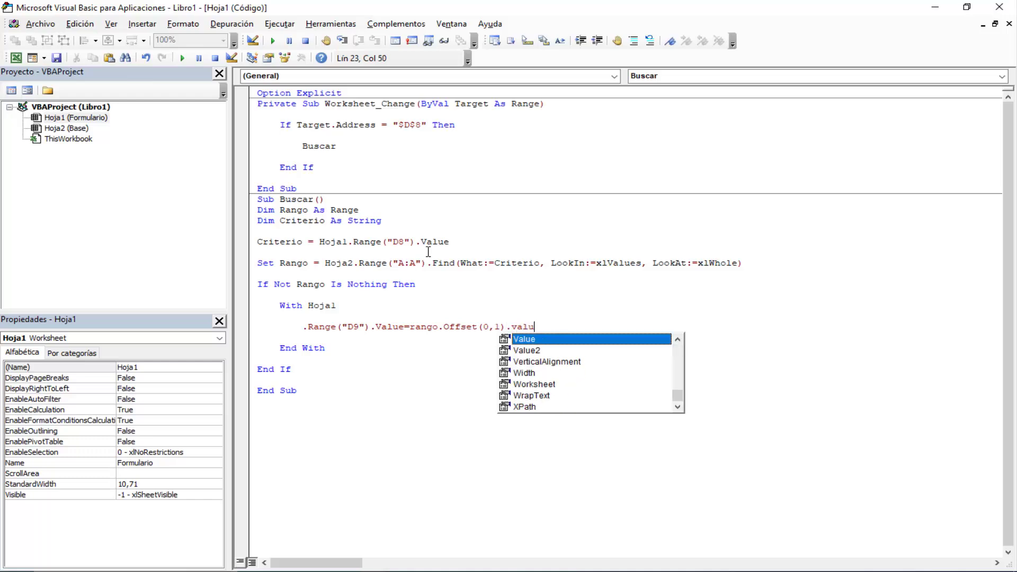
text(e)
key(Return)
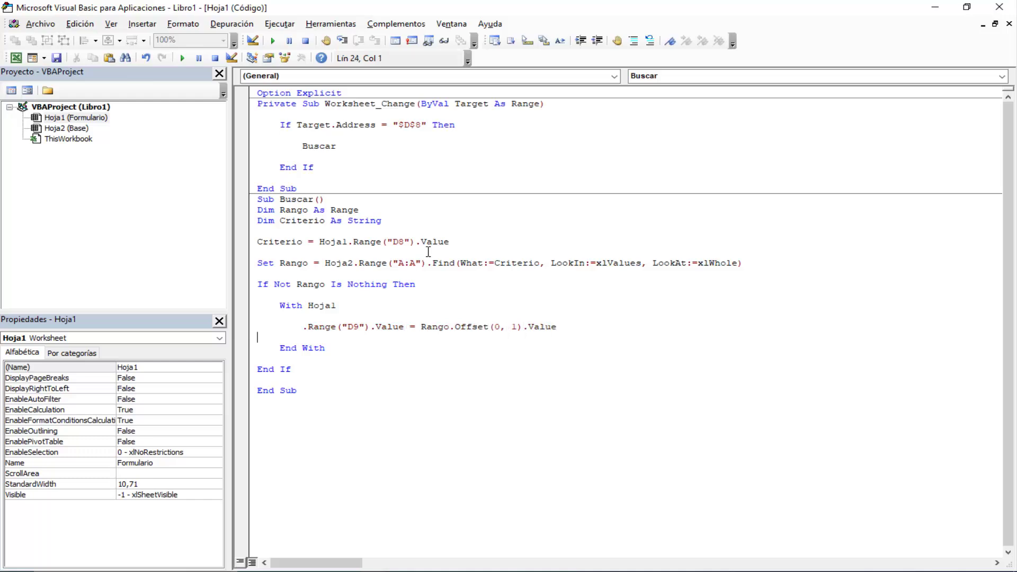
Duplicate the D9 line as .Range("D10").Value = Rango.Offset(0, 2).Value.
key(Up)
key(shift+Down)
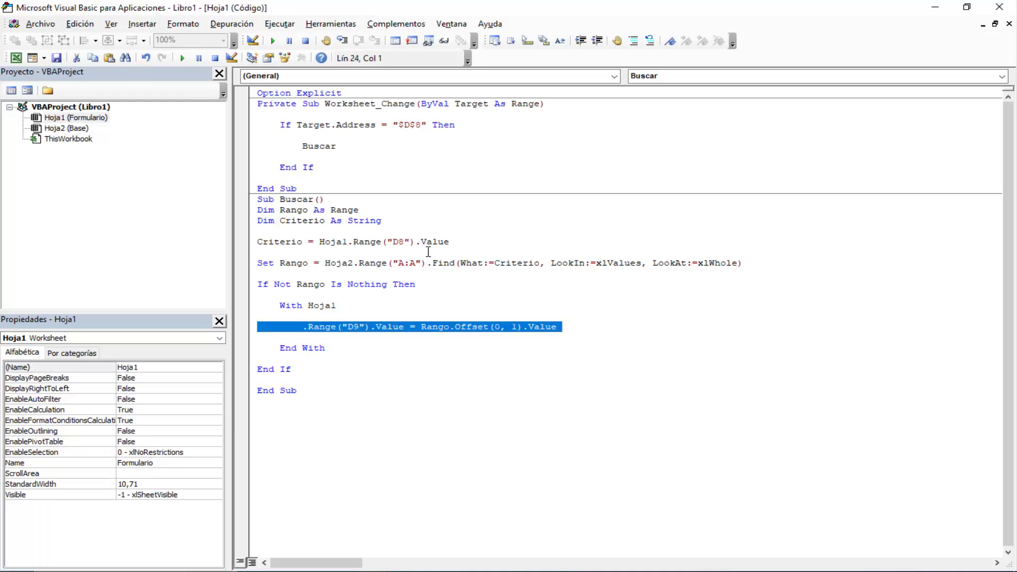
key(ctrl+c)
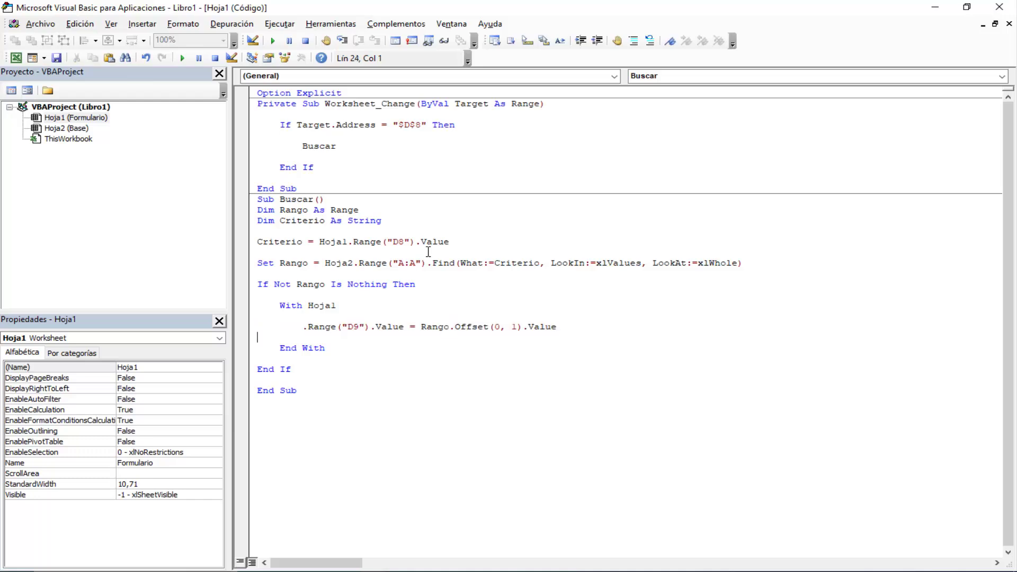
key(ctrl+v)
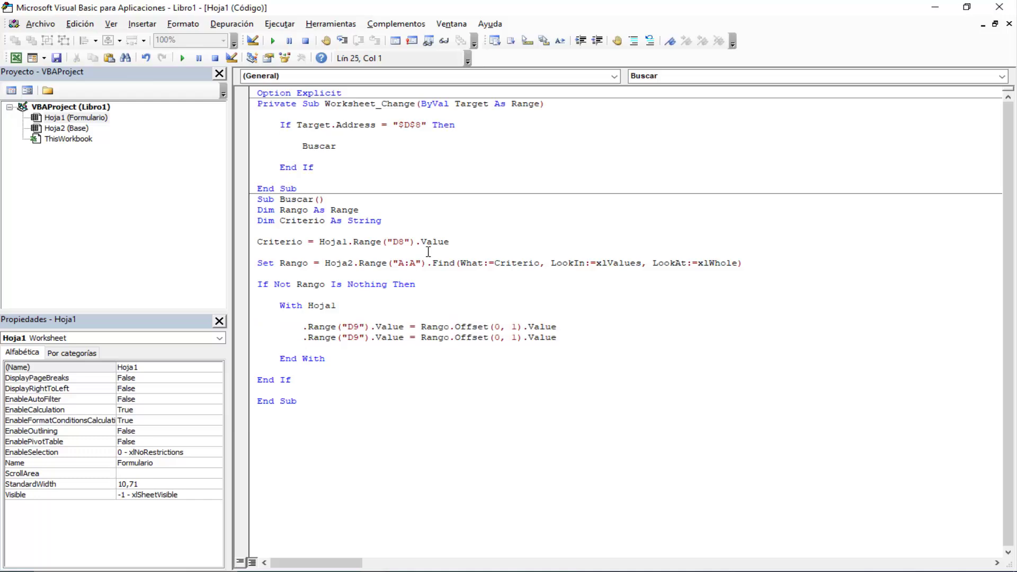
key(Left)
key(Left)
key(Left)
key(Left)
key(BackSpace)
text(2)
key(Left)
key(Left)
key(Left)
key(BackSpace)
text(10)
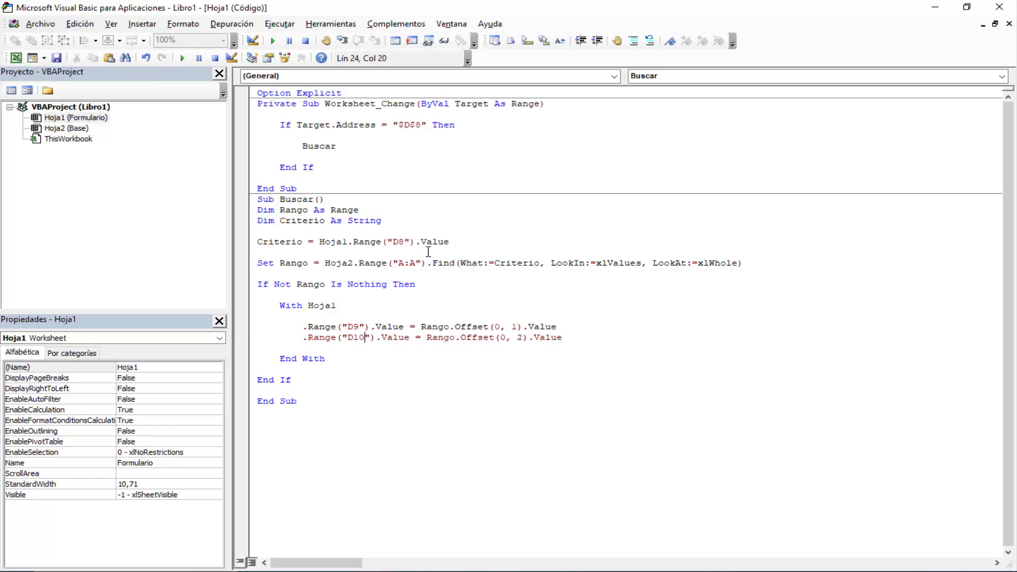
key(Down)
Back in the workbook, re-enter the code in D8 to trigger the lookup.
click(15, 58)
double_click(241, 262)
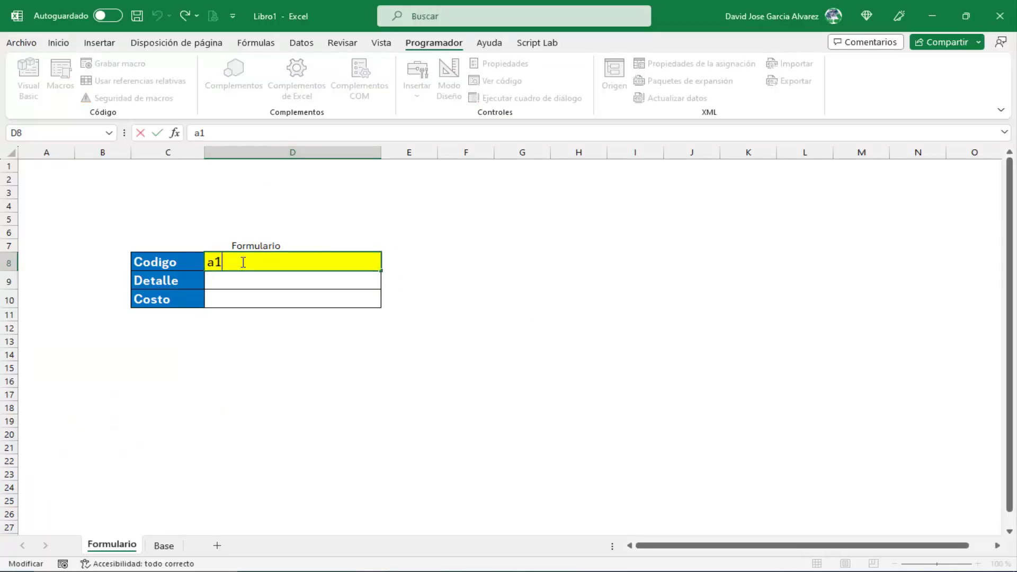
key(BackSpace)
key(BackSpace)
key(Return)
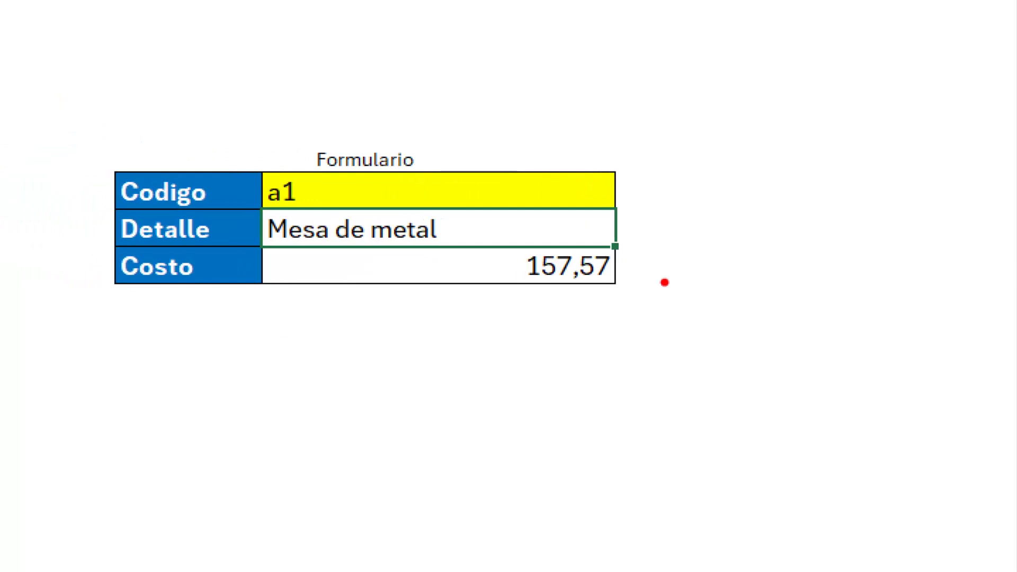
drag(632, 207, 761, 171)
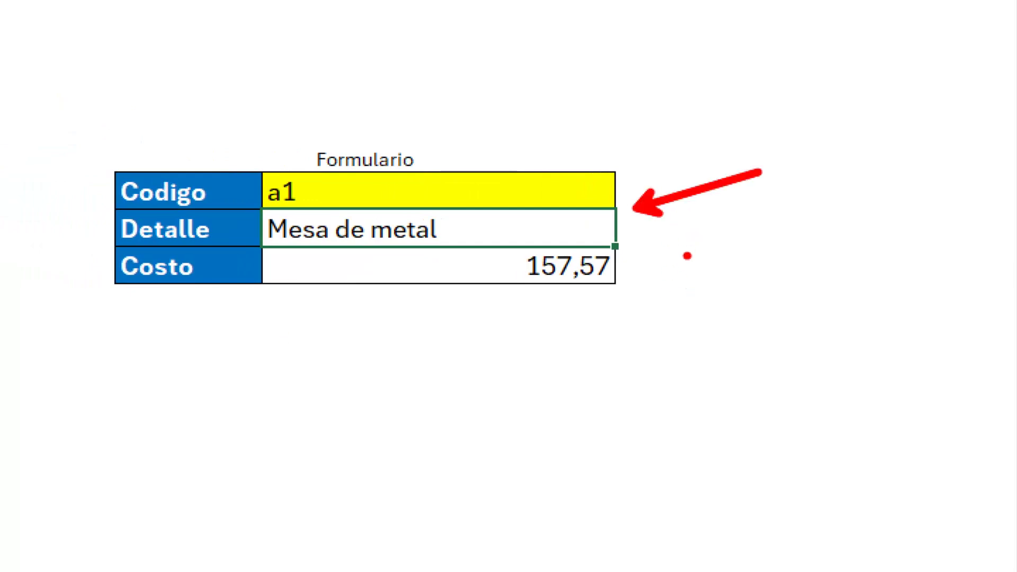
drag(653, 270, 773, 271)
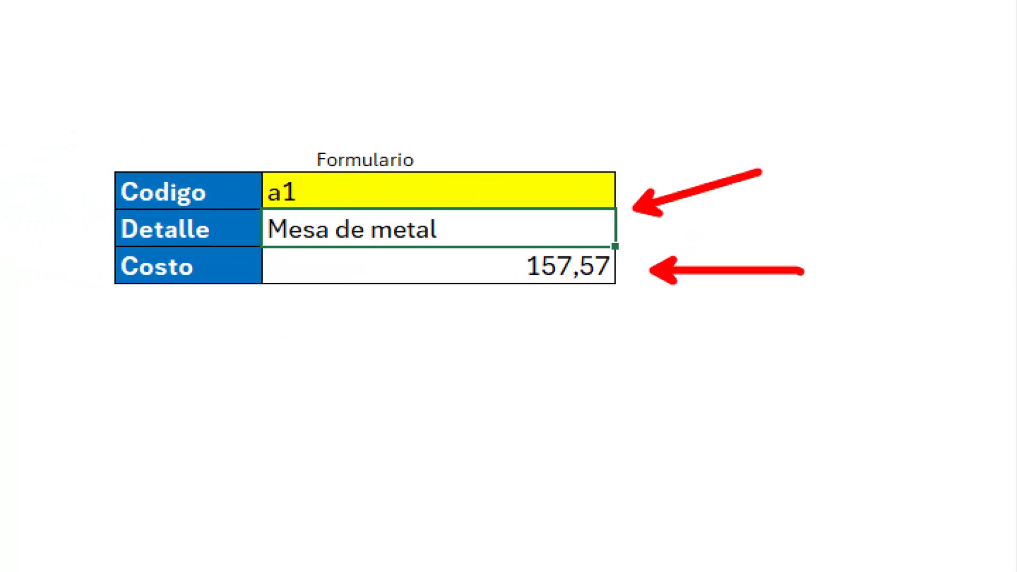
Try codes a3 and then c3 in D8 to test the lookup.
double_click(236, 260)
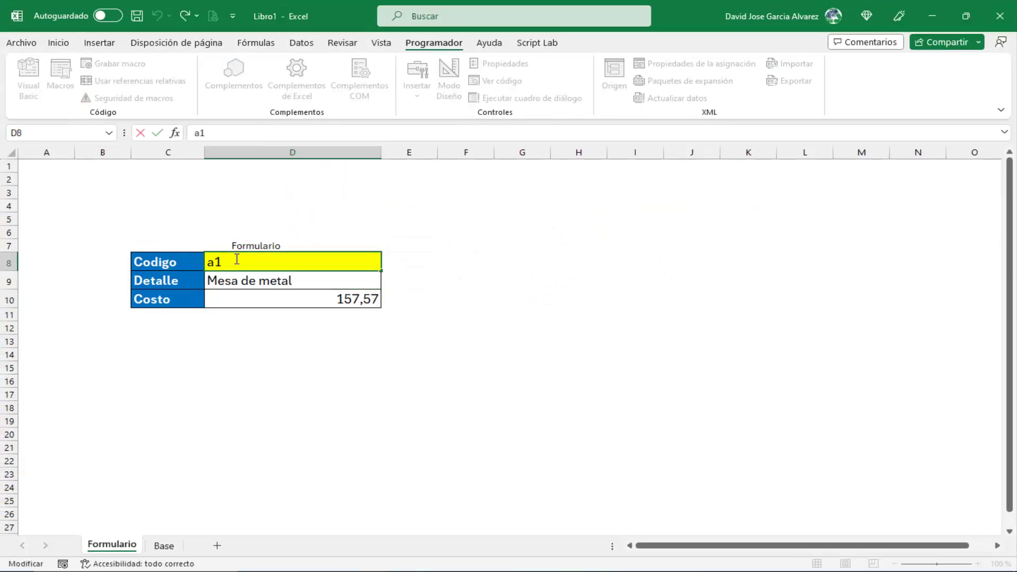
key(BackSpace)
text(3)
key(Return)
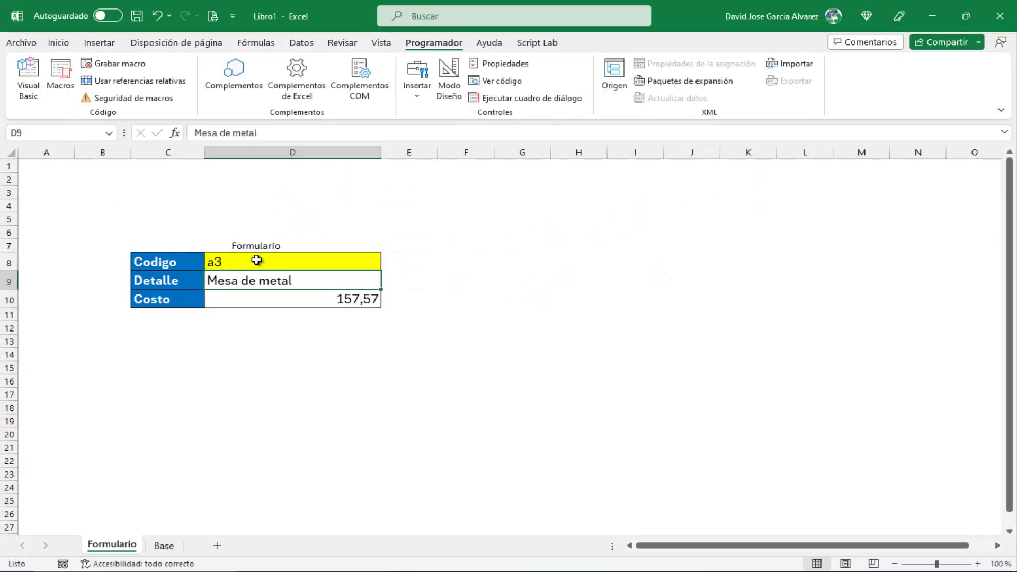
click(256, 260)
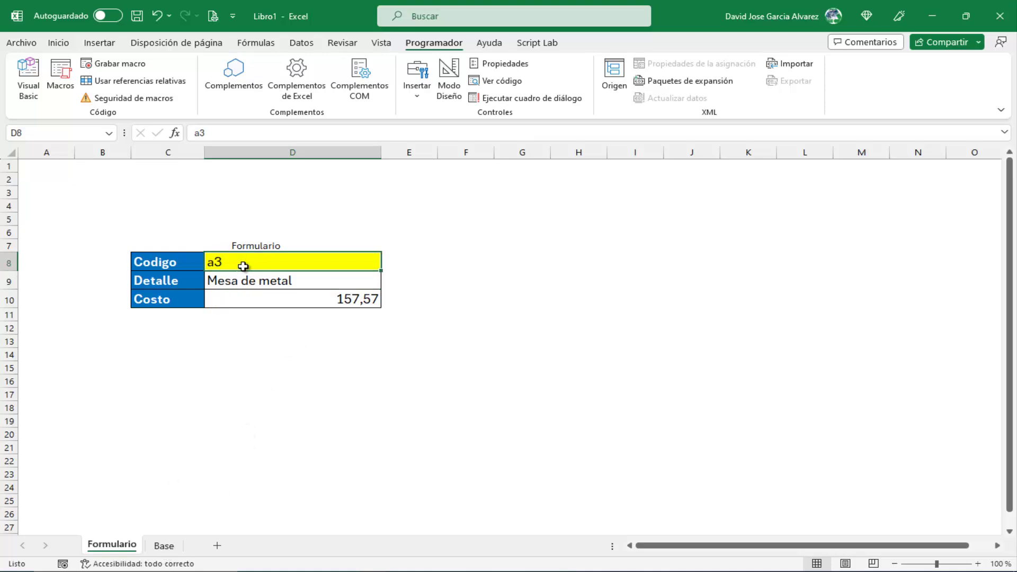
text(c3)
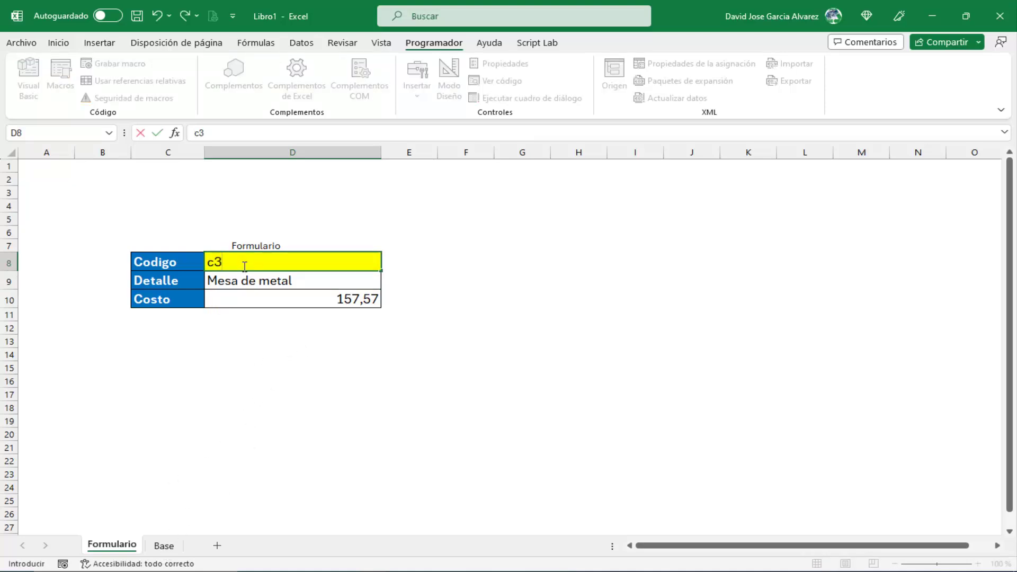
key(Return)
click(243, 266)
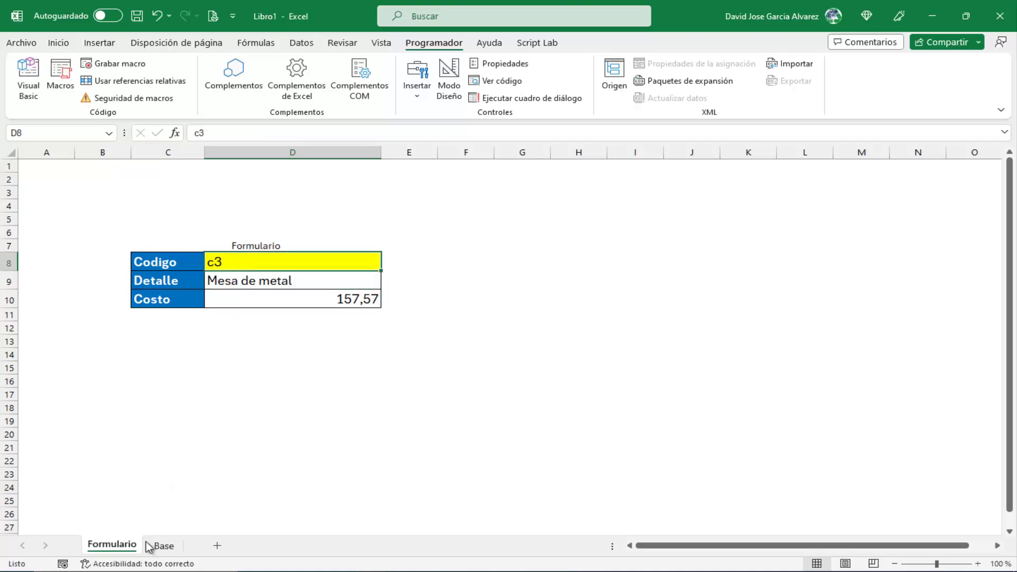
Look up code c1 on the Base sheet, then enter c1 in D8.
click(164, 546)
click(63, 216)
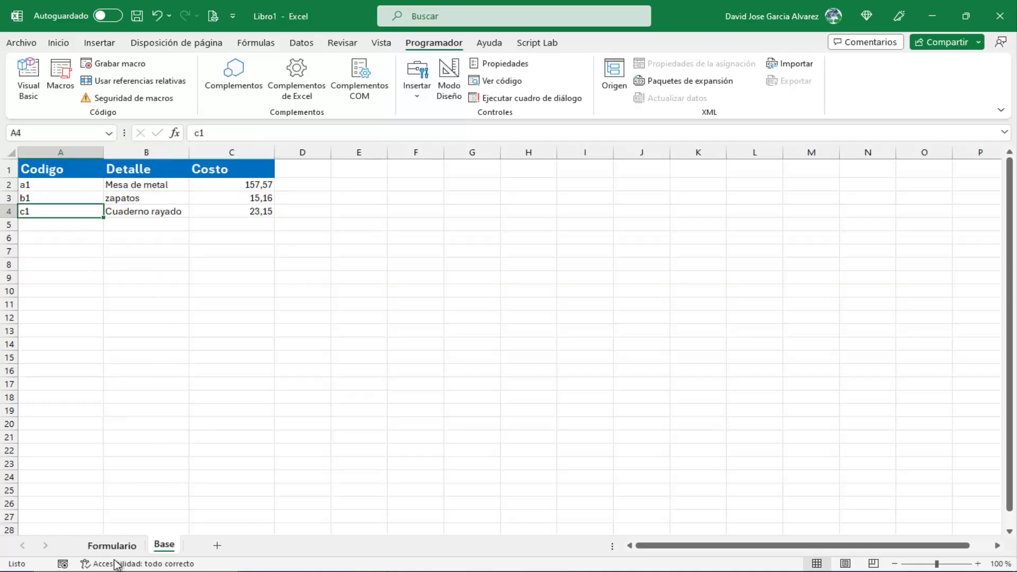
click(111, 546)
double_click(239, 257)
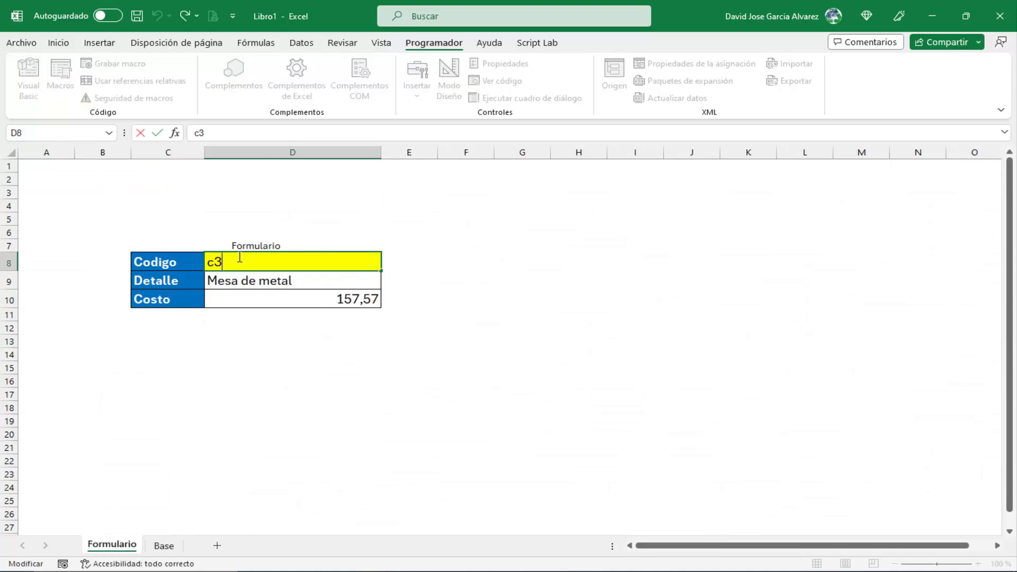
key(BackSpace)
text(1)
key(Return)
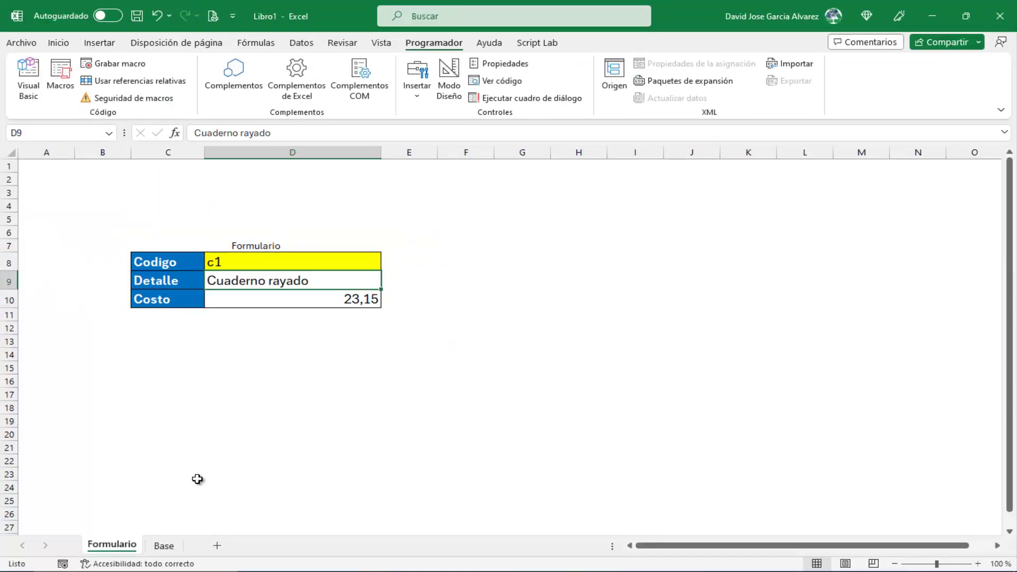
Compare c1's Costo on the Base sheet with the values on Formulario.
click(171, 550)
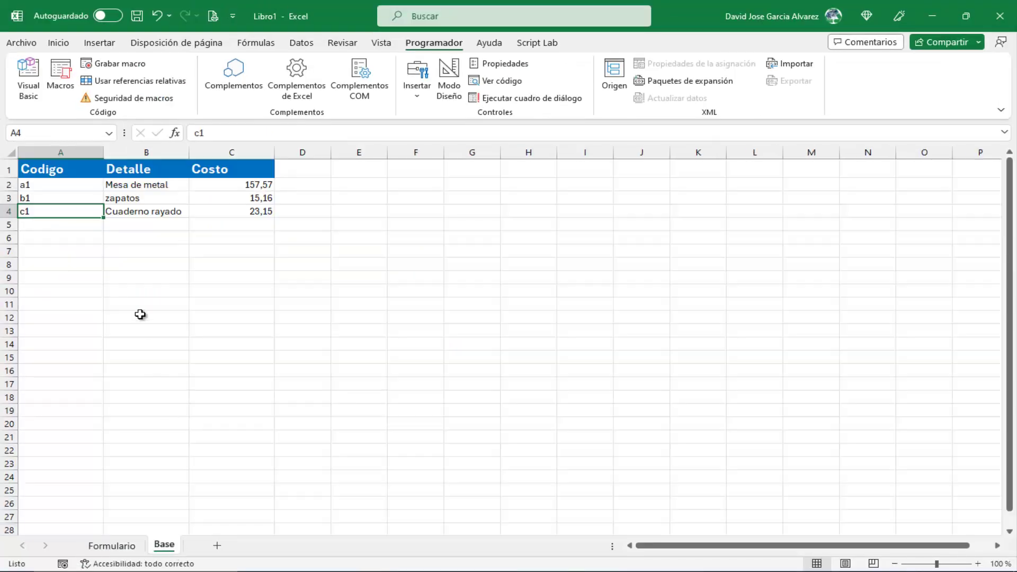
click(229, 211)
click(126, 546)
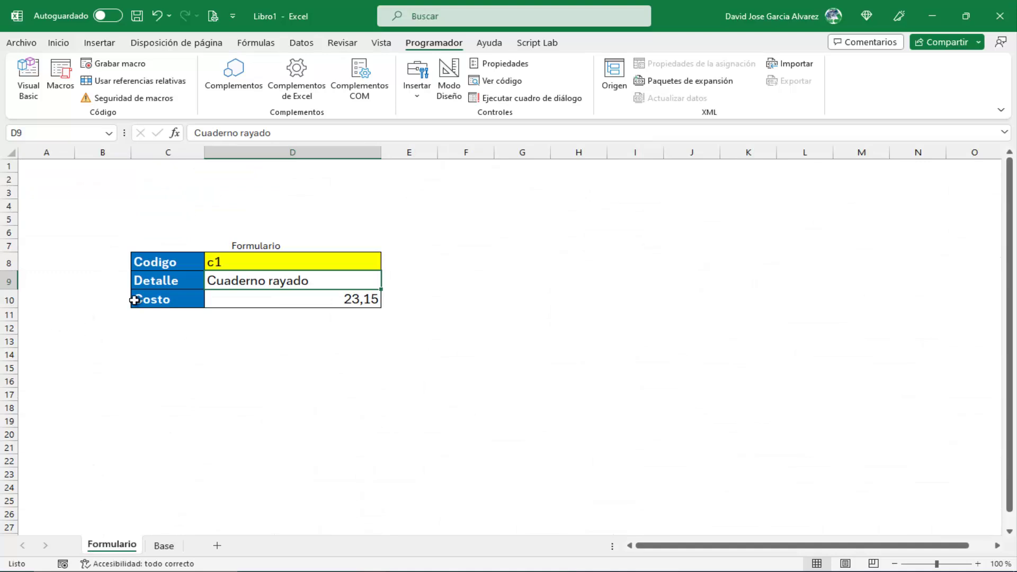
click(265, 262)
click(56, 258)
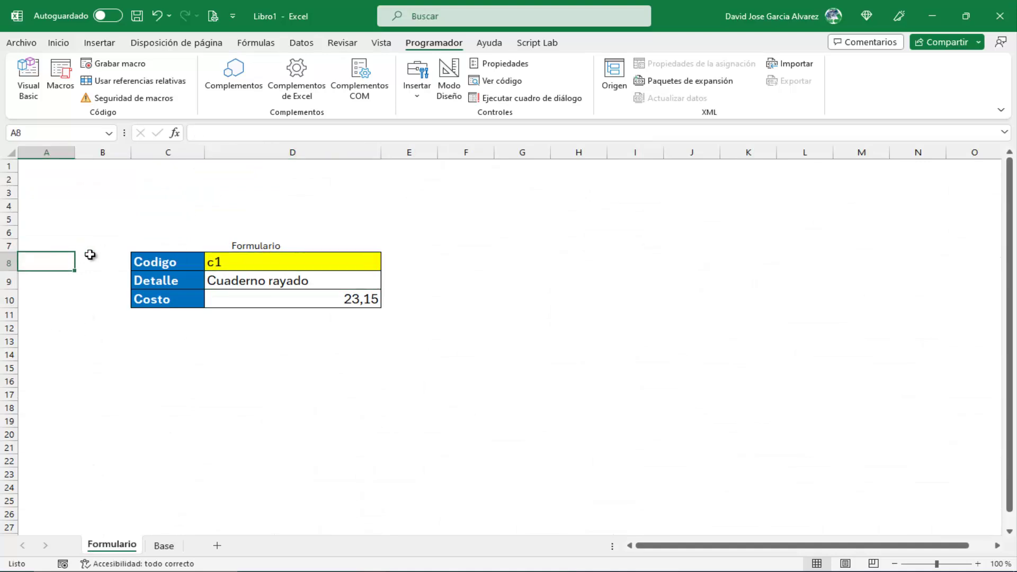
click(219, 260)
Change D8 to c4 and select D9:D10, which still show c1's Detalle and Costo.
double_click(238, 260)
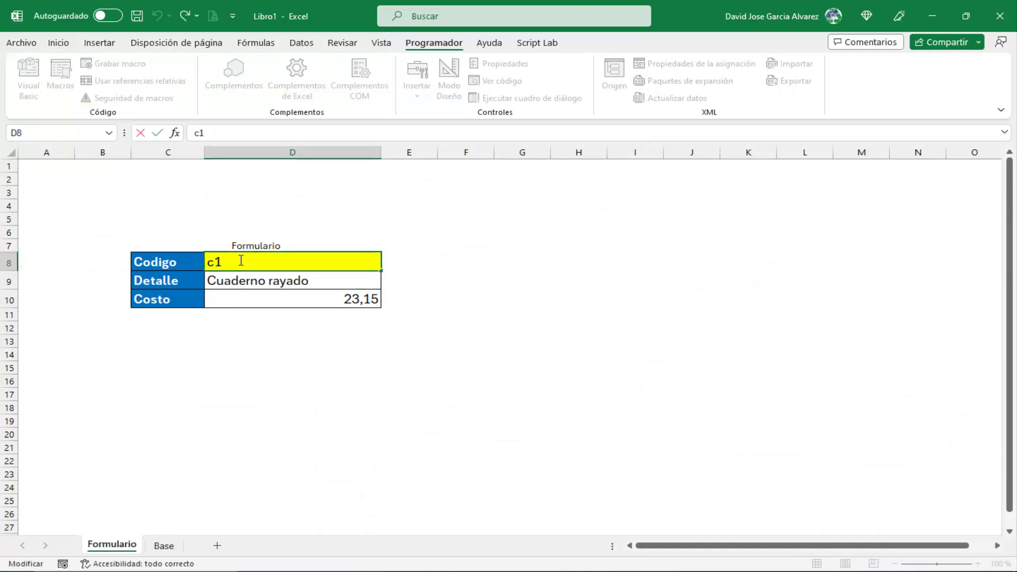
key(BackSpace)
text(4)
key(Return)
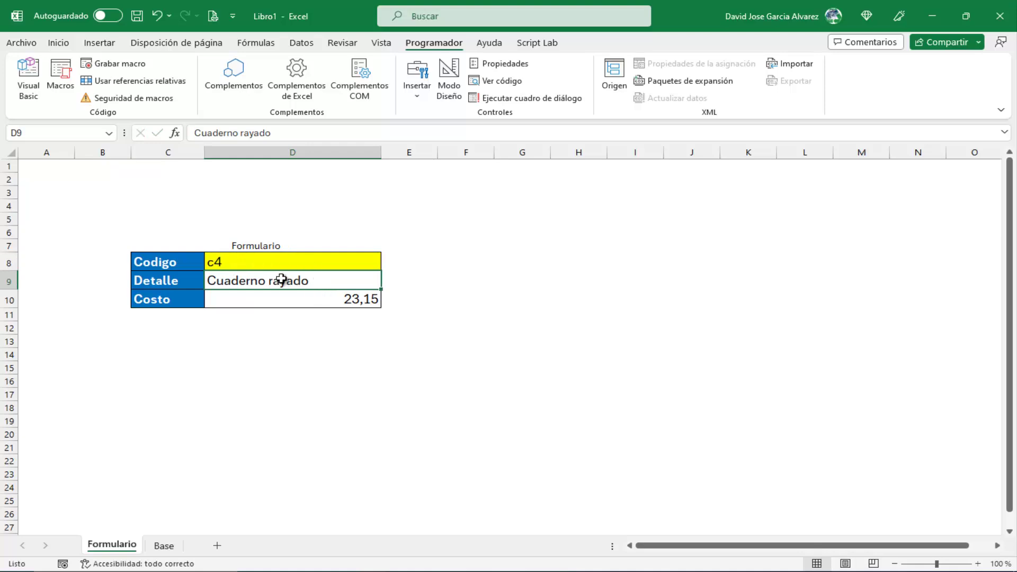
drag(282, 280, 290, 292)
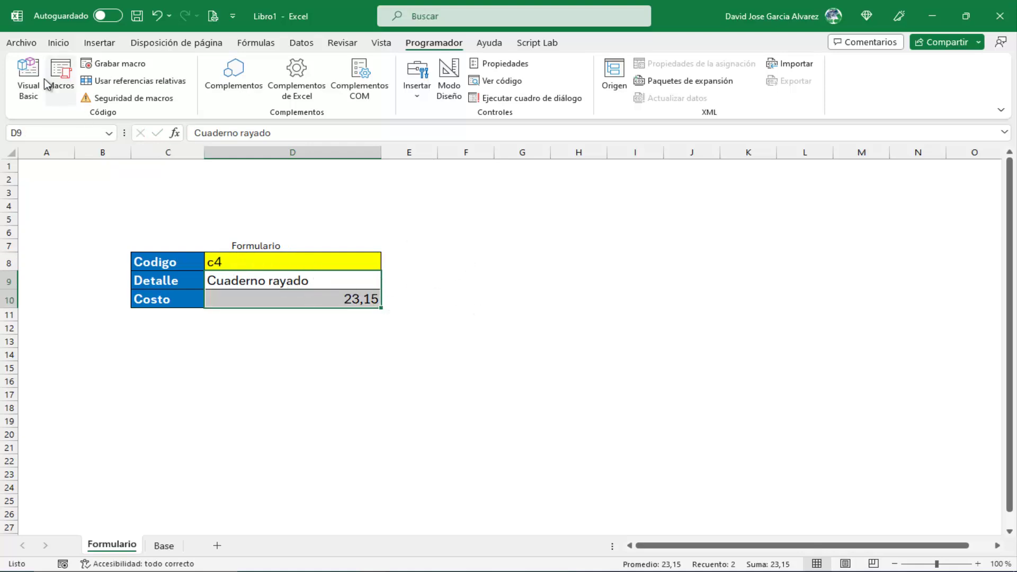
click(29, 79)
Add an Else line after End With and paste a copy of the With Hoja1 block under it.
drag(303, 326, 573, 337)
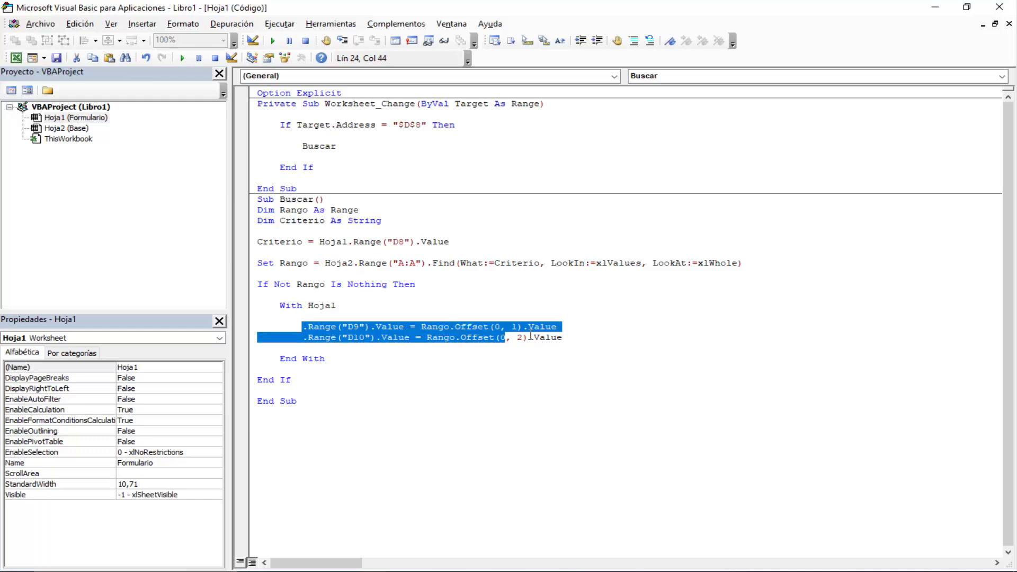
key(Down)
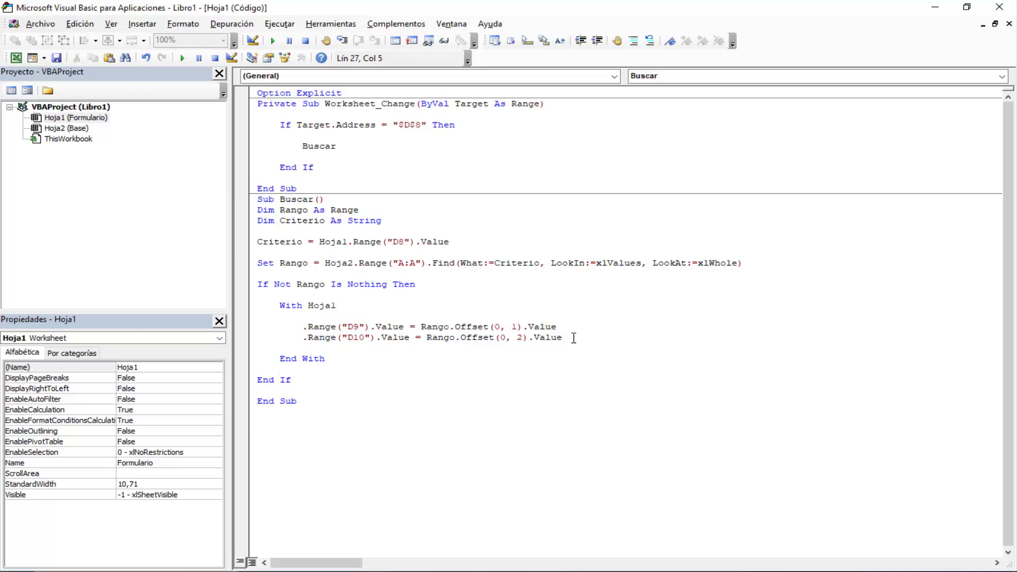
text(Else)
key(Return)
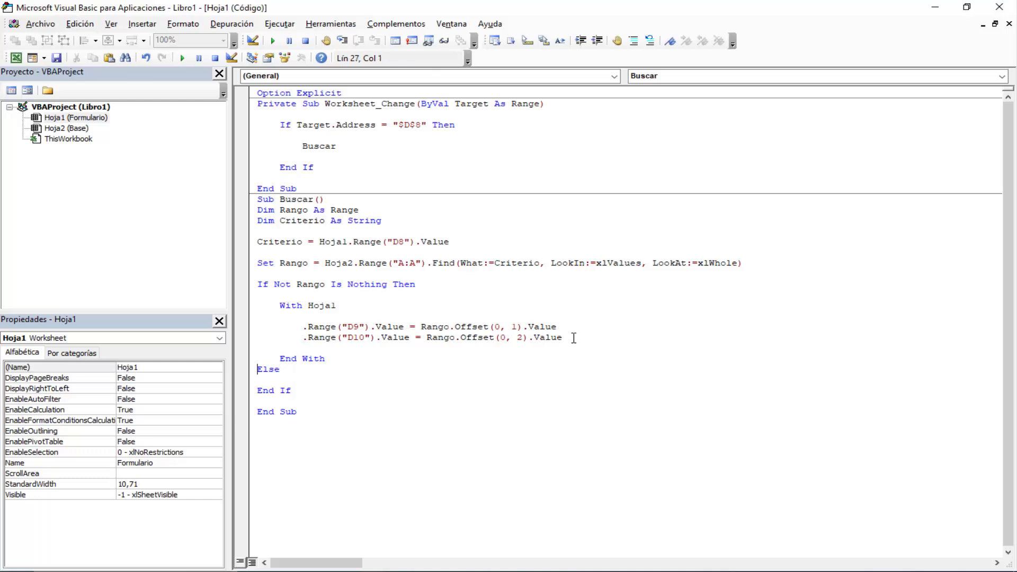
key(shift+Down)
key(shift+Down)
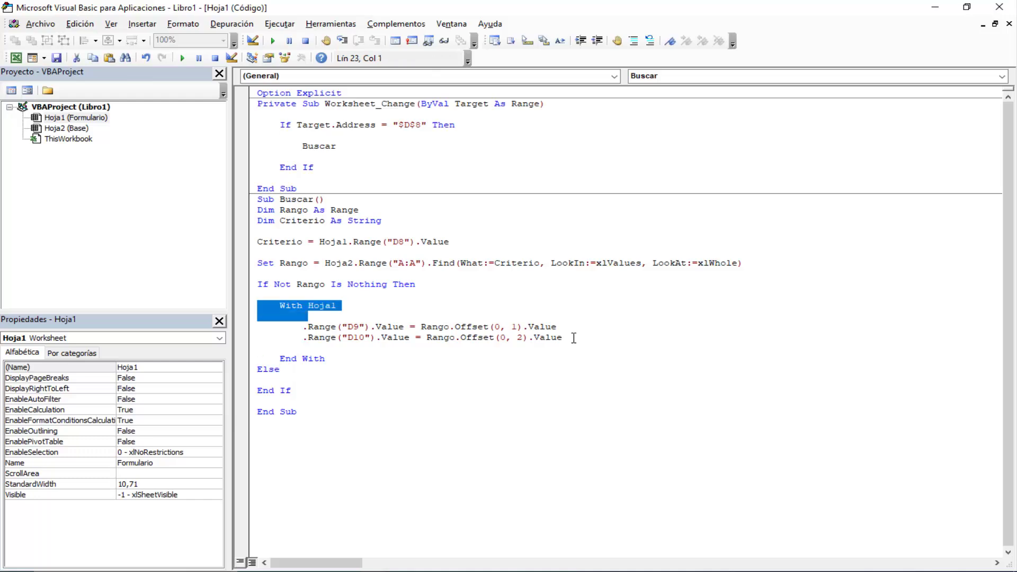
key(shift+Down)
key(shift+Down)
key(shift+Down)
key(shift+Down)
key(ctrl+c)
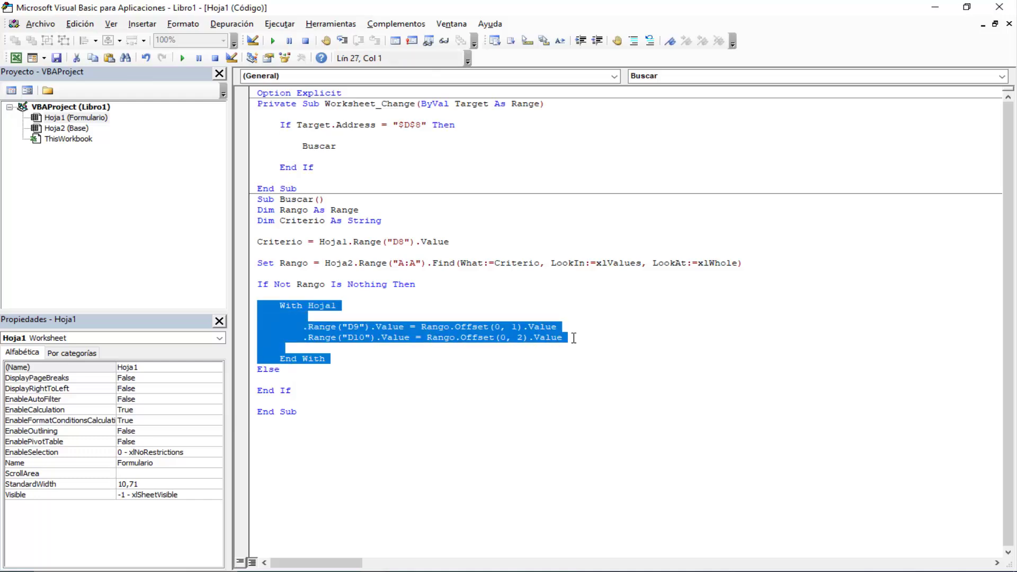
key(Down)
key(ctrl+v)
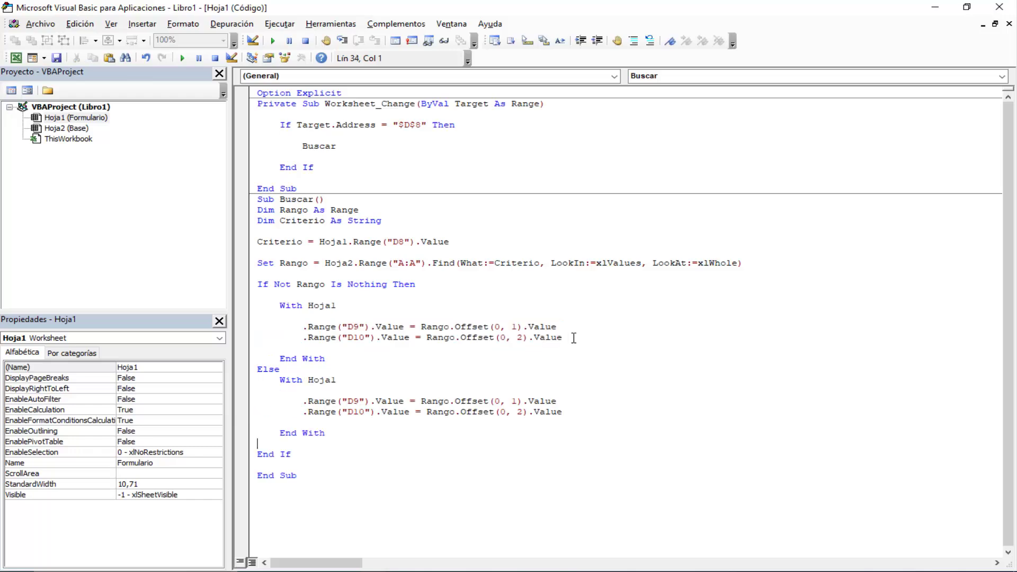
Replace both Offset expressions in the pasted block with "" for D9 and D10.
click(419, 401)
drag(422, 401, 564, 404)
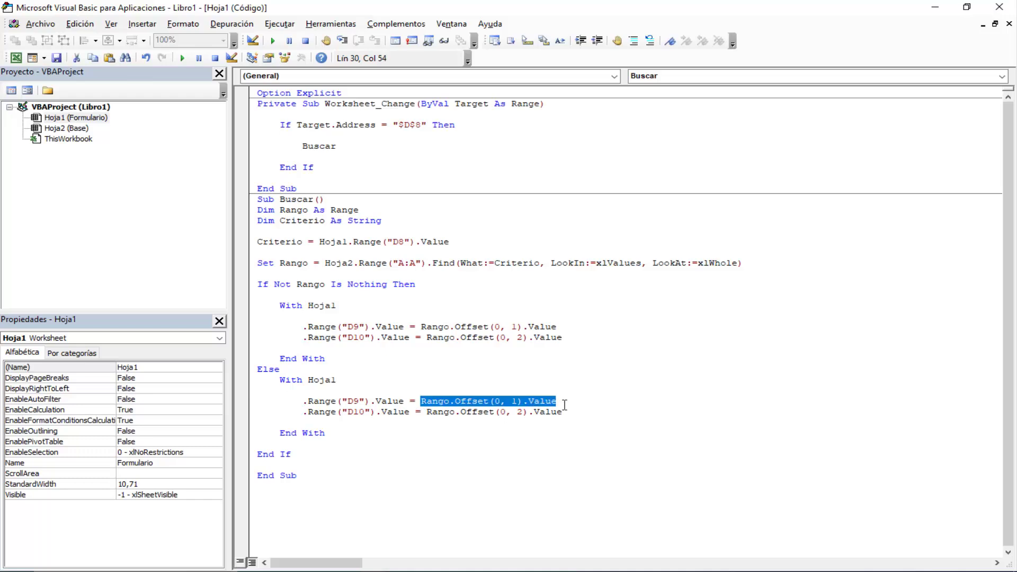
text("")
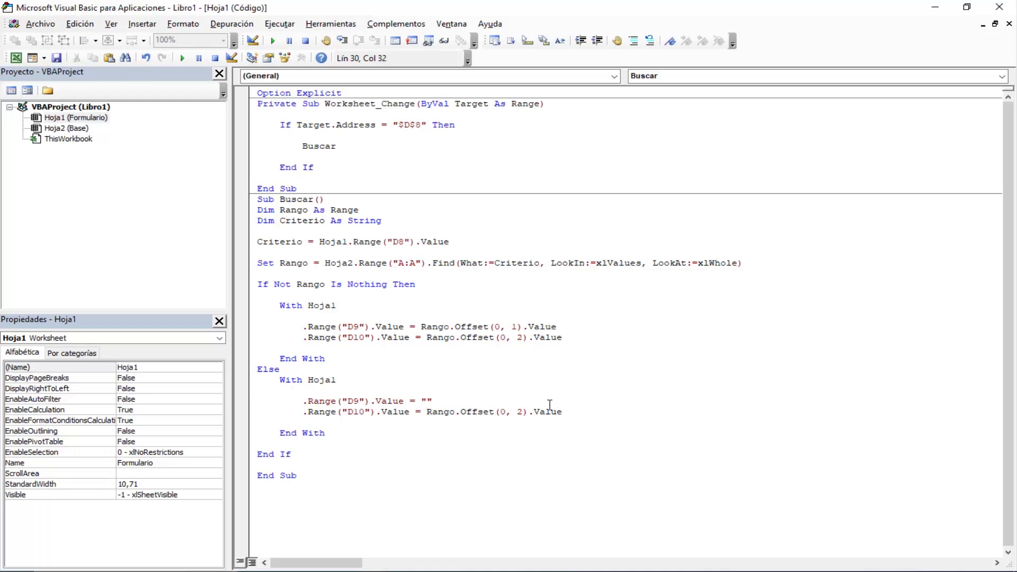
drag(427, 412, 563, 412)
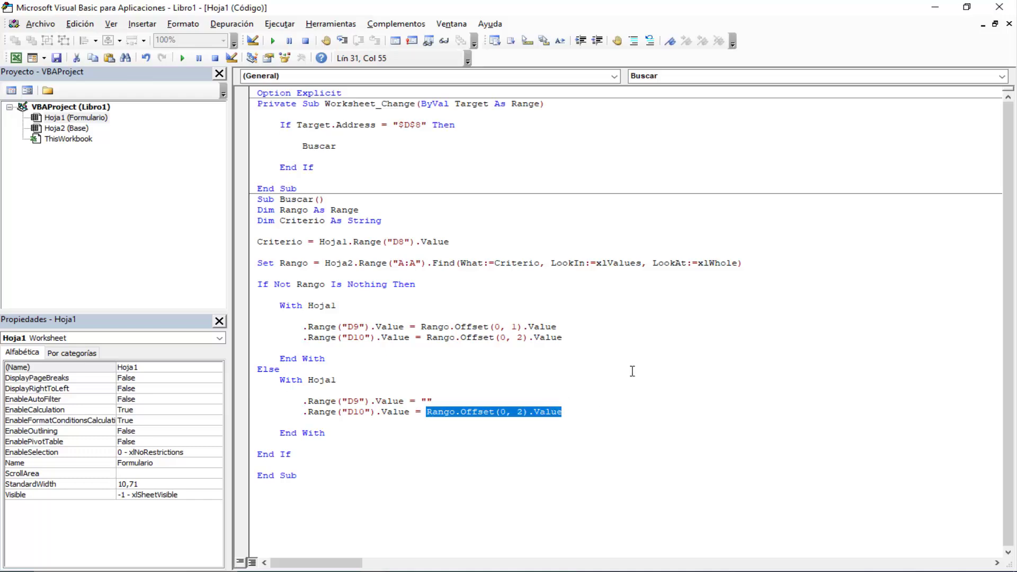
text("")
click(523, 231)
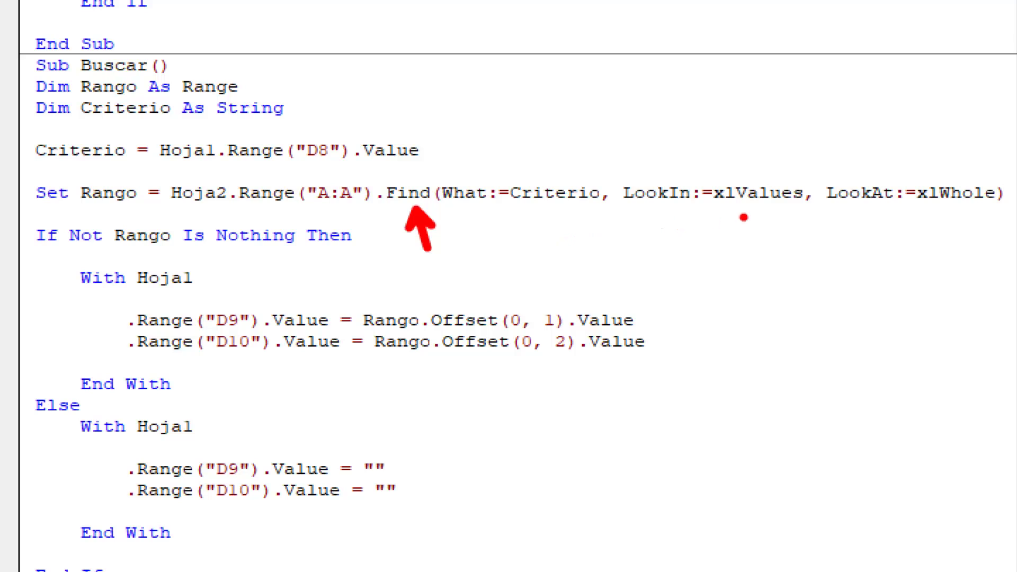
drag(744, 216, 761, 274)
drag(940, 228, 966, 286)
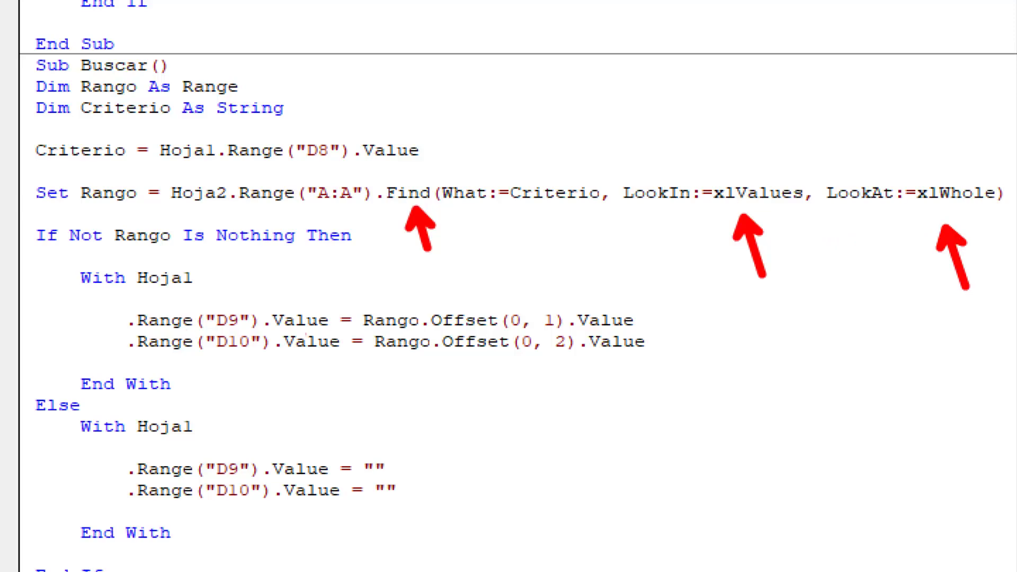
key(Escape)
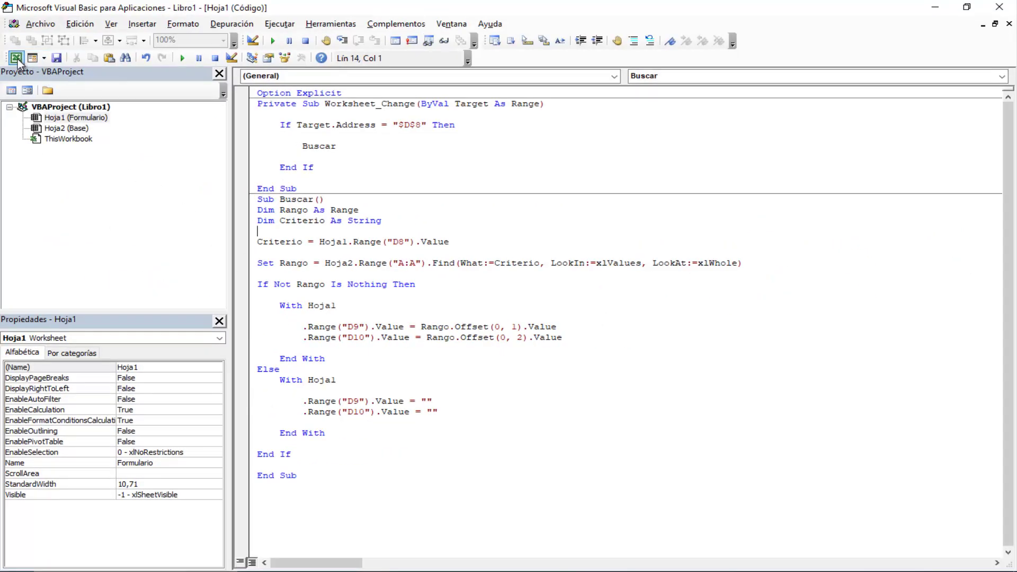
Enter c5 in D8, leaving Detalle and Costo empty, then c1 to fill them.
click(16, 58)
double_click(276, 264)
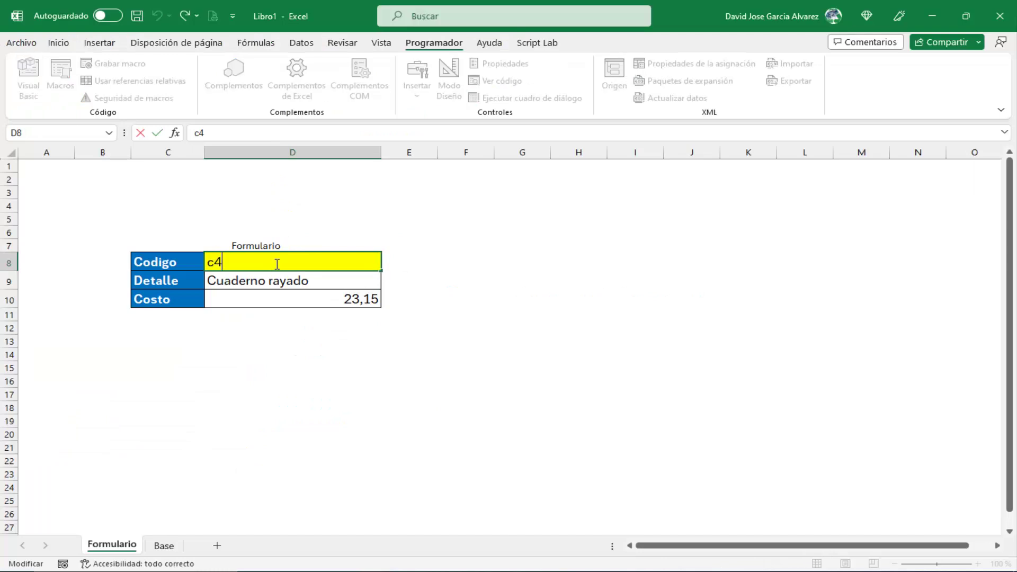
key(BackSpace)
text(5)
key(Return)
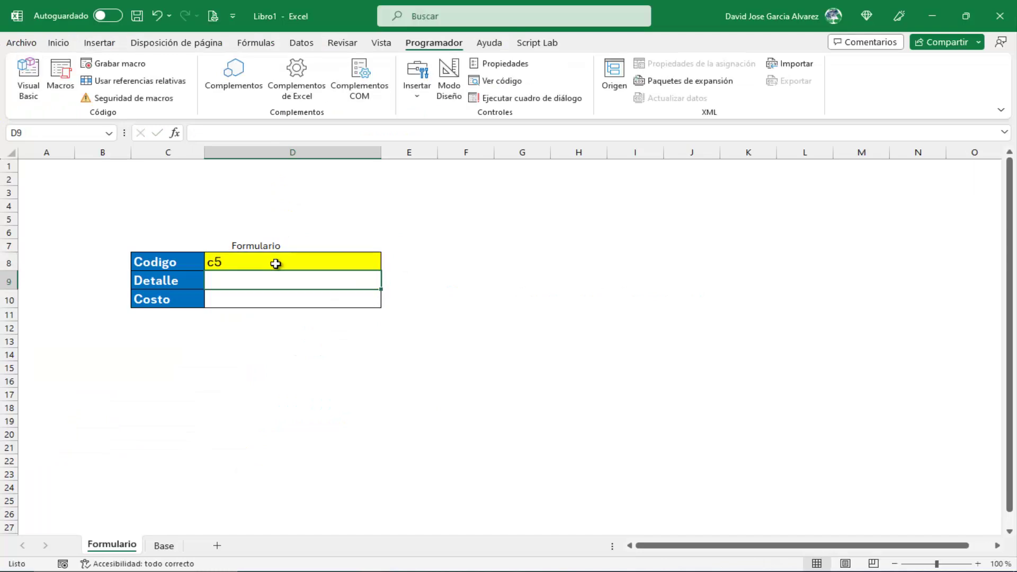
click(276, 263)
text(c)
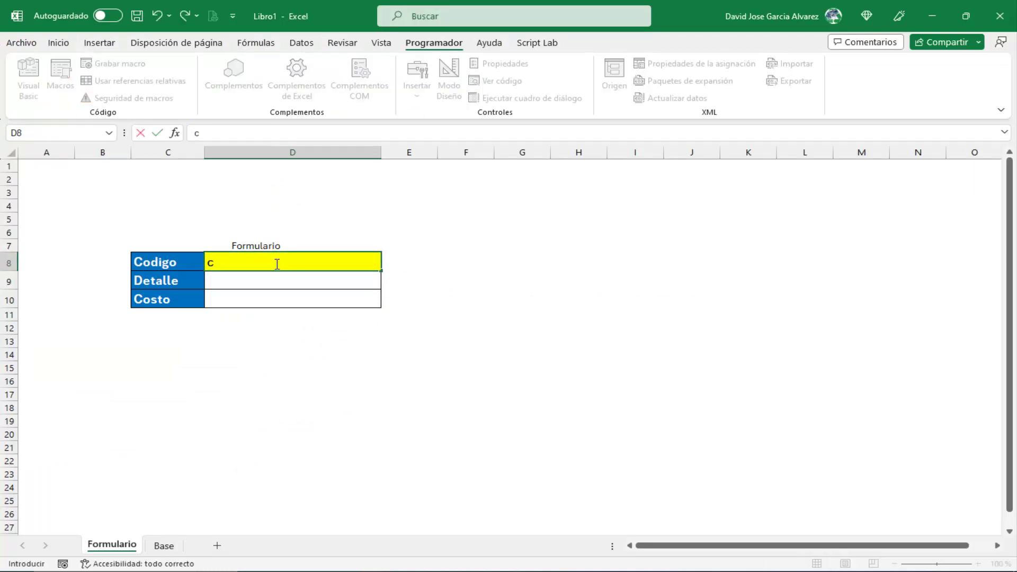
text(1)
key(Return)
Enter b1 and then the unknown code fff in D8.
click(275, 263)
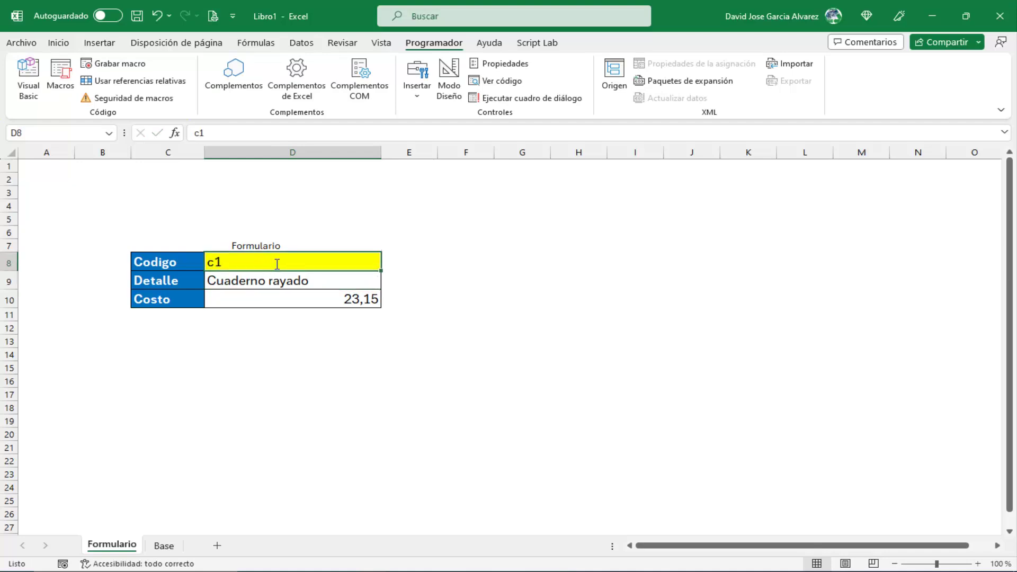
text(c)
key(BackSpace)
key(BackSpace)
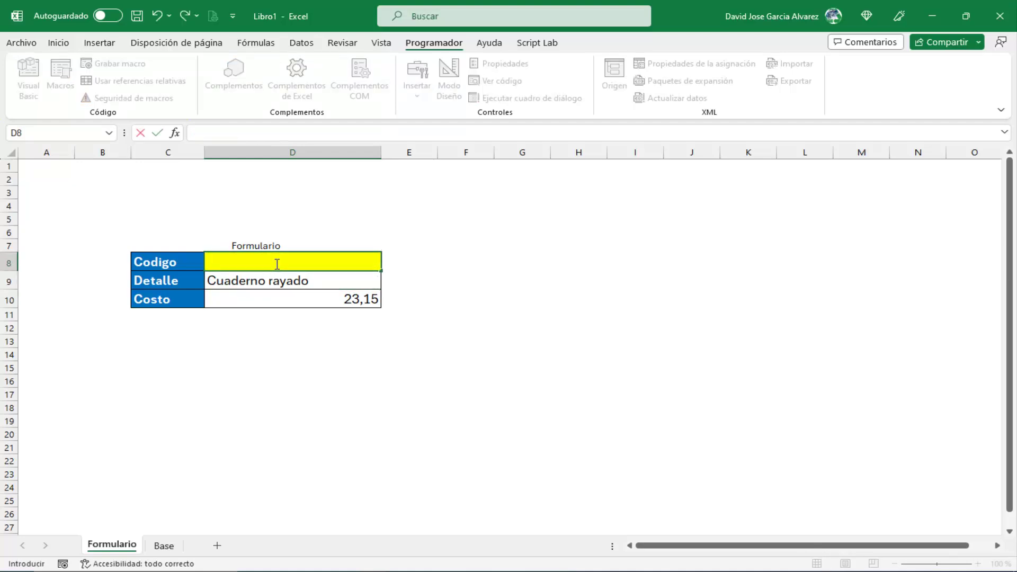
text(b1)
key(Return)
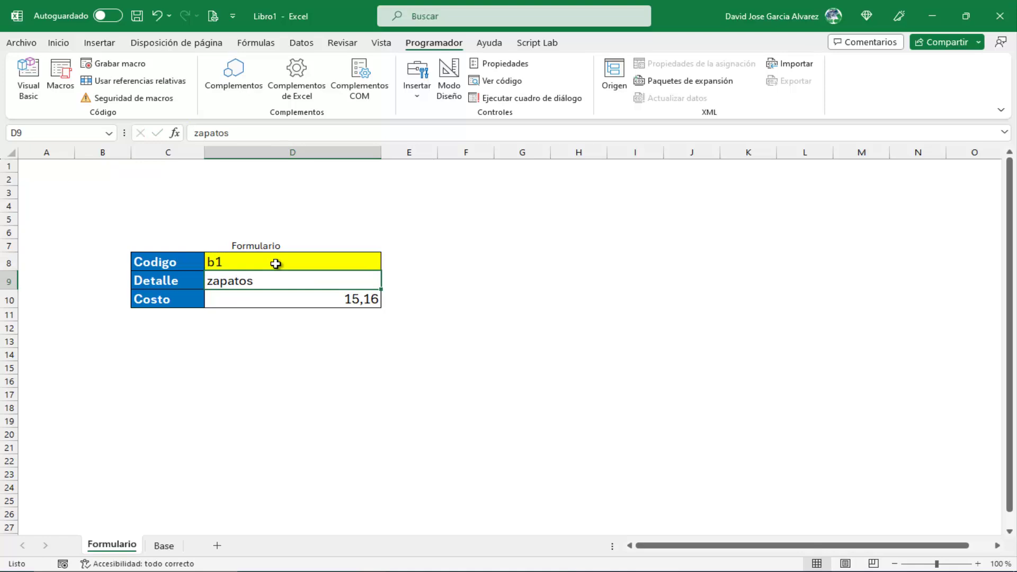
click(276, 264)
text(ff)
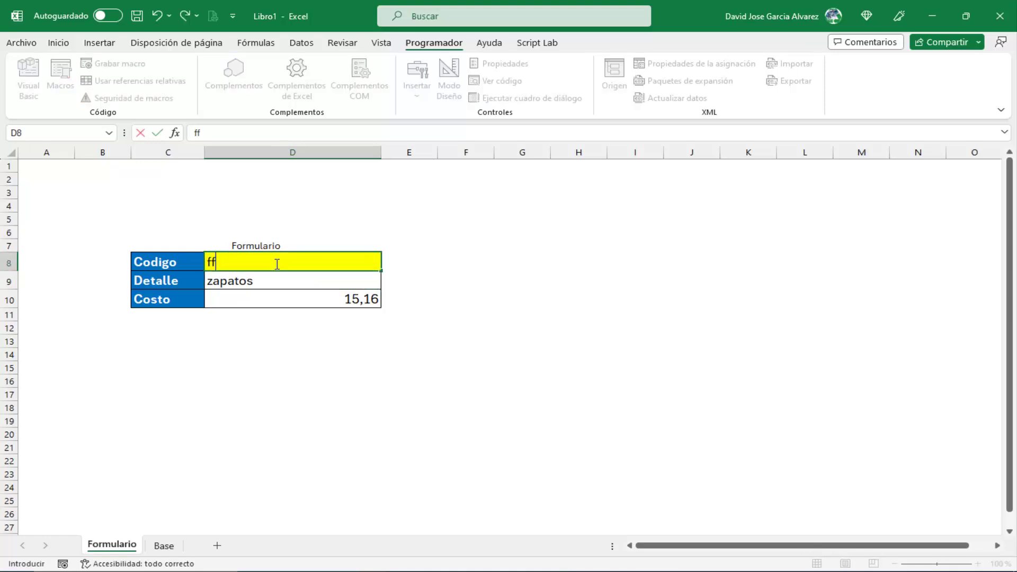
text(f)
key(Return)
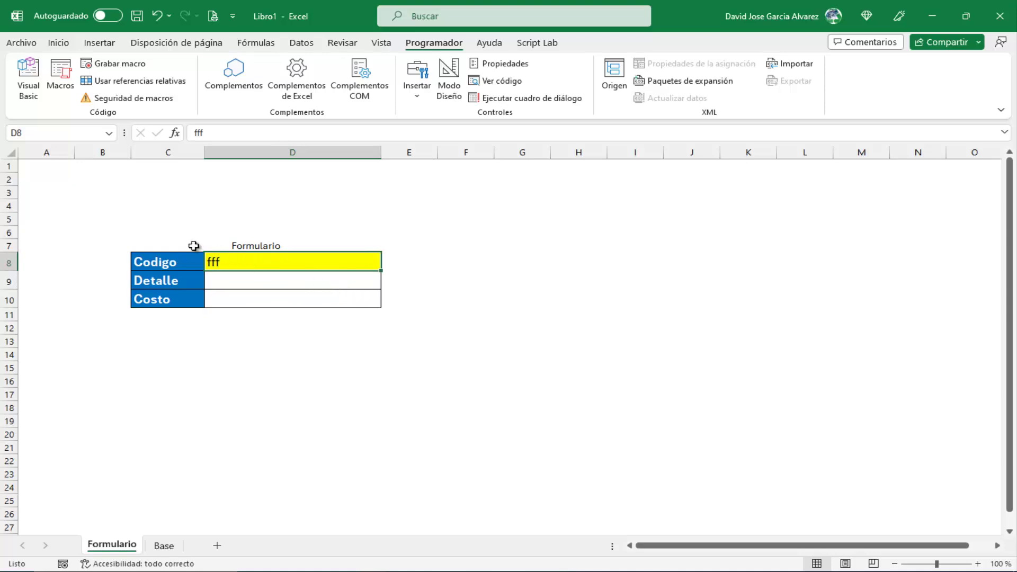
click(327, 246)
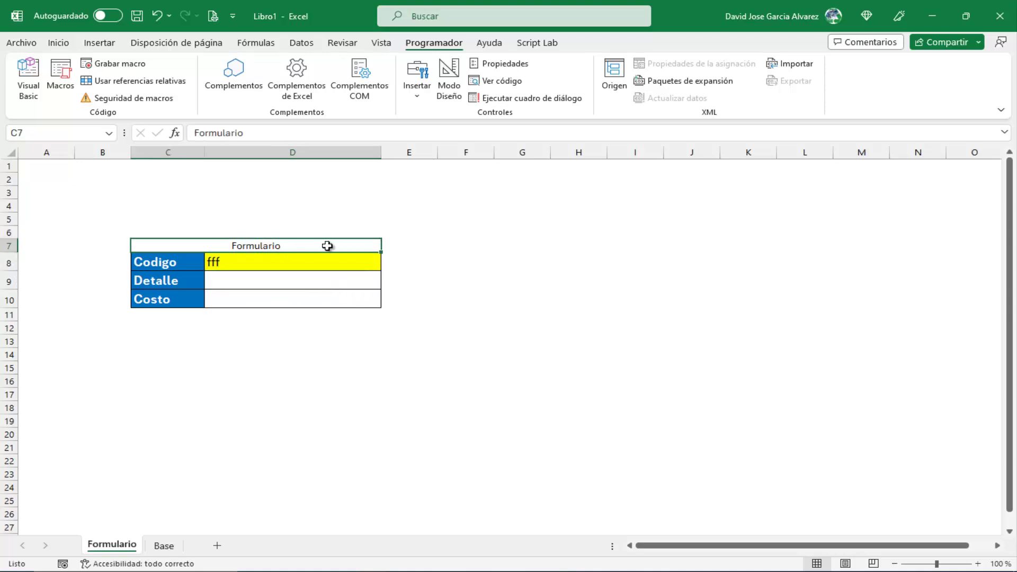
Enlarge the Formulario title to size 16 and fill it with Turquesa, Énfasis 4, Claro 40%.
click(58, 42)
click(213, 69)
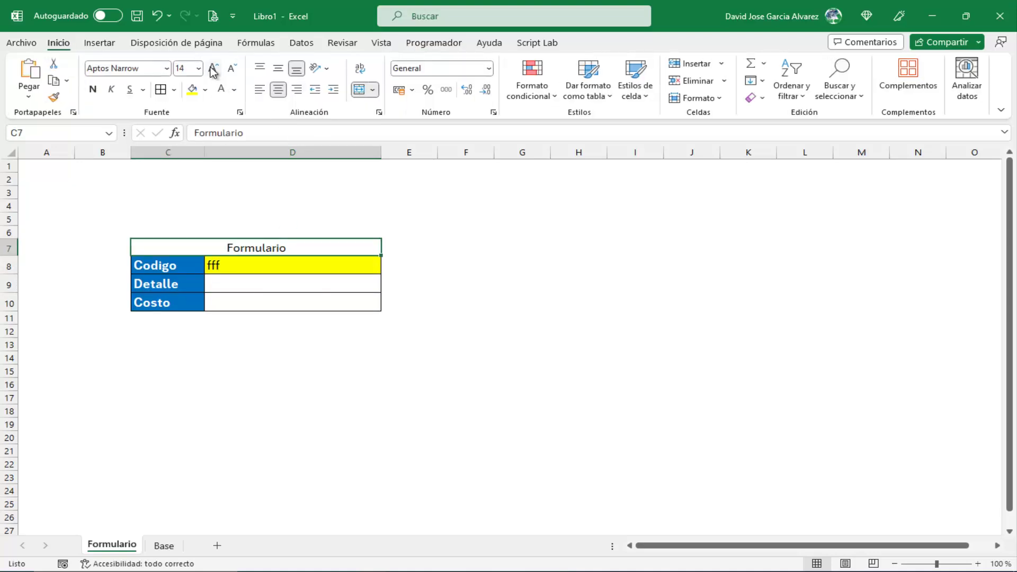
click(213, 69)
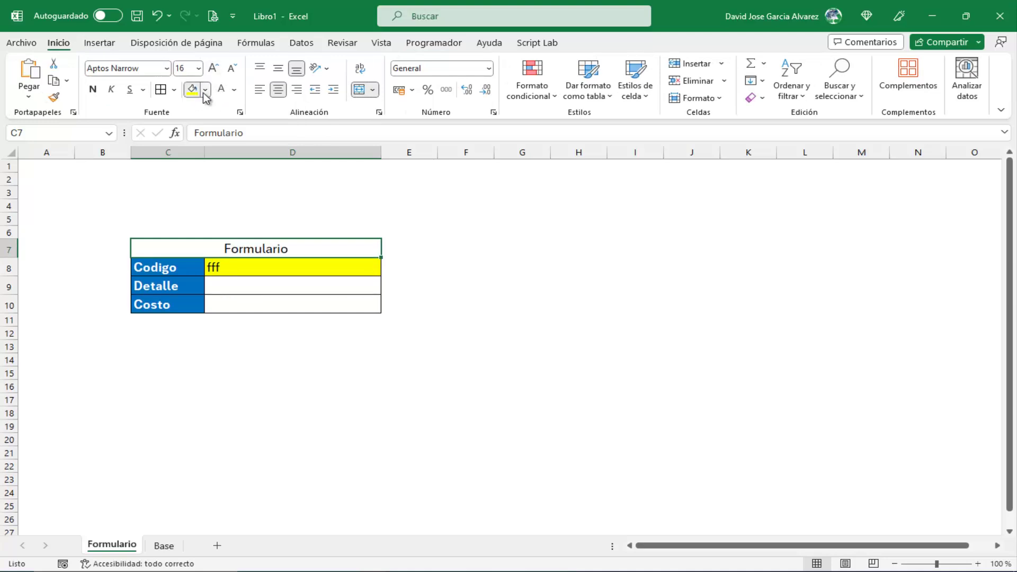
click(205, 89)
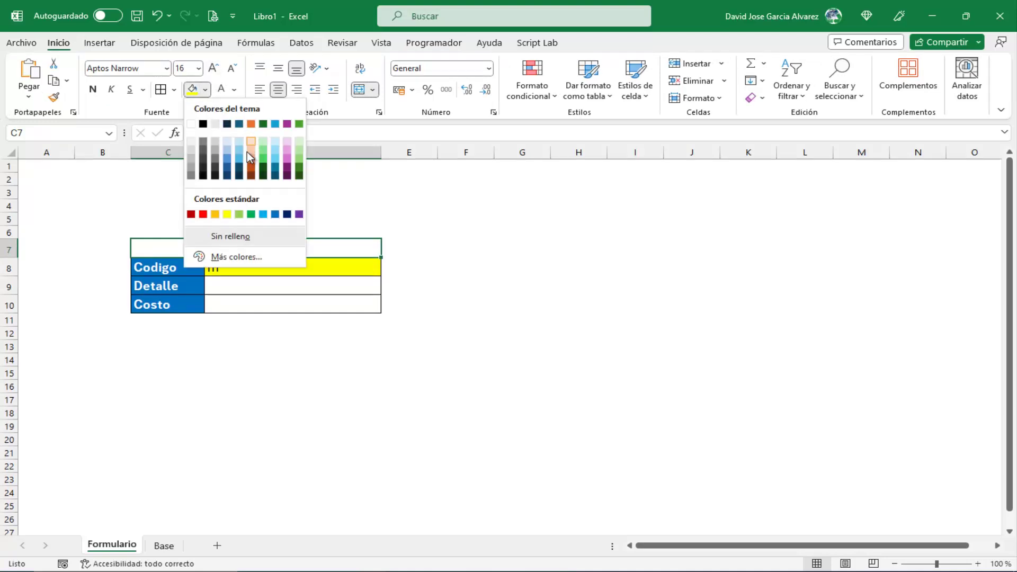
click(276, 158)
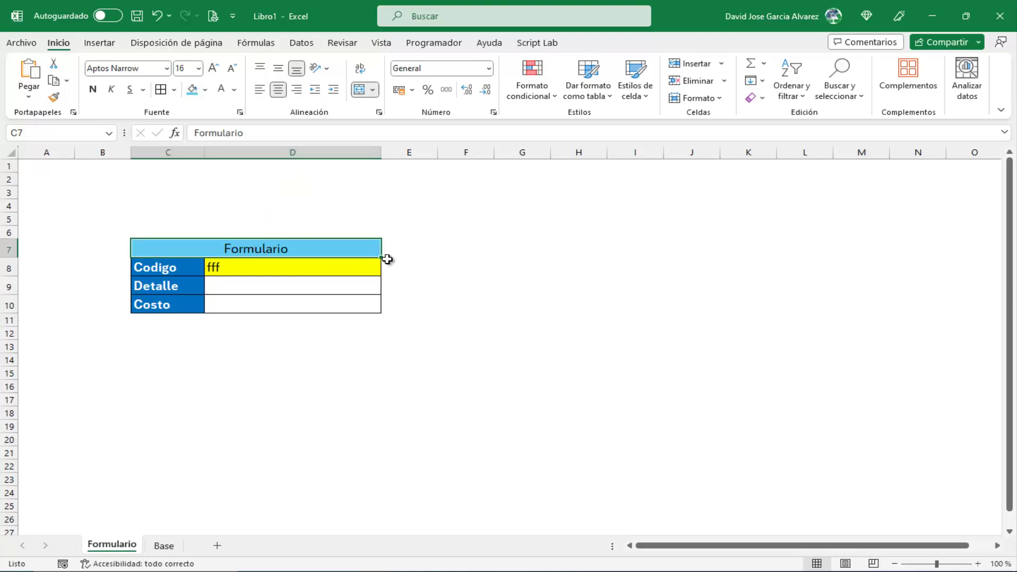